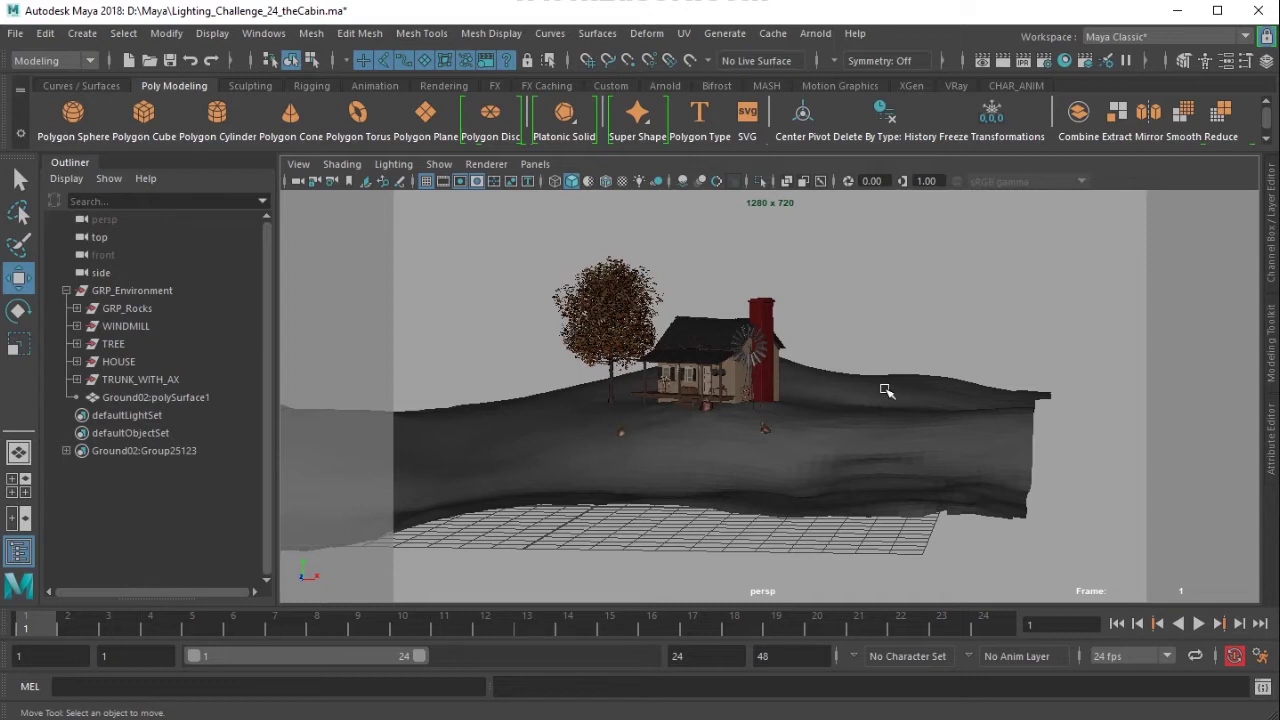
Orbit and dolly the perspective view to a low, frontal angle on the cabin, tree and windmill
alt+drag(703, 416, 666, 417)
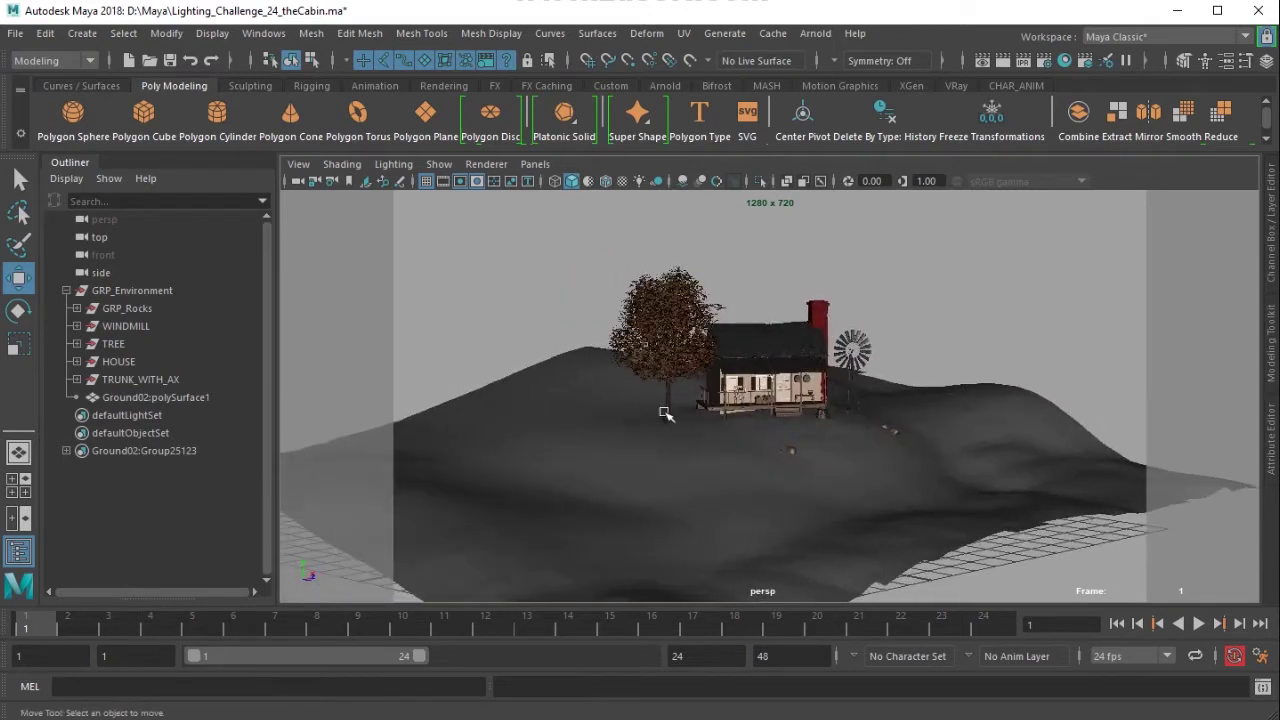
scroll(897, 466, up, 5)
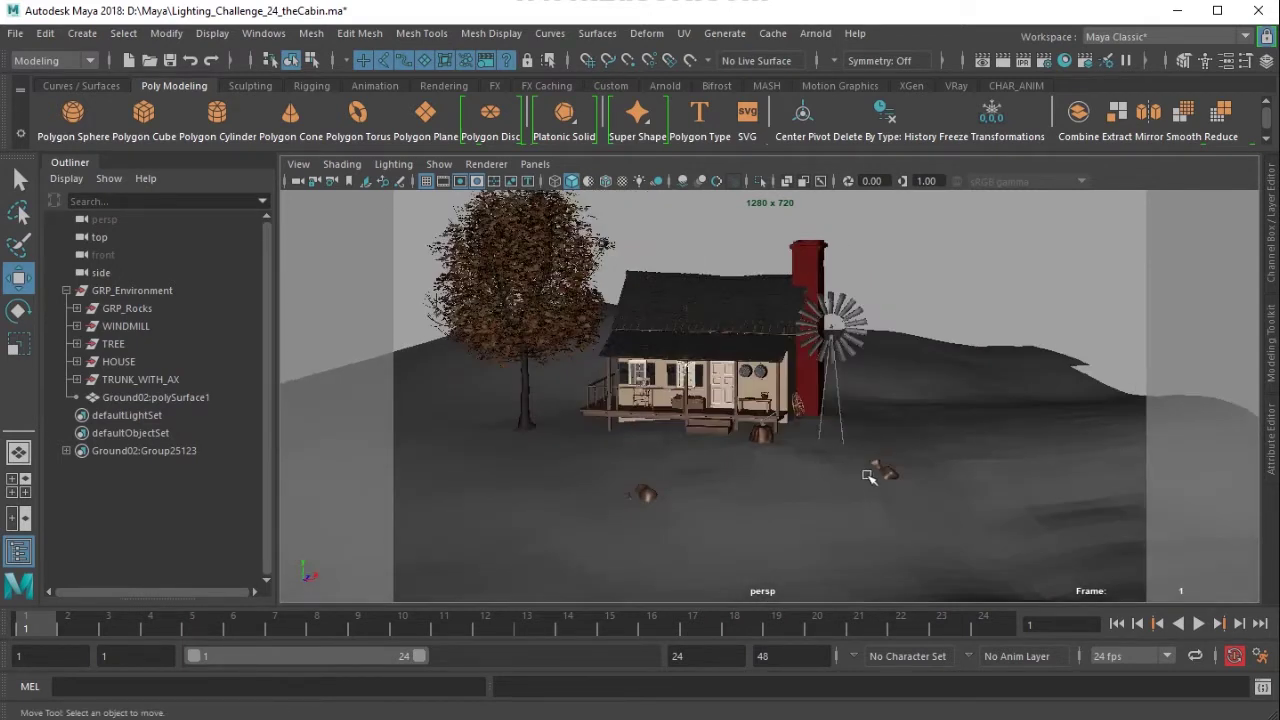
alt+right_drag(869, 477, 826, 495)
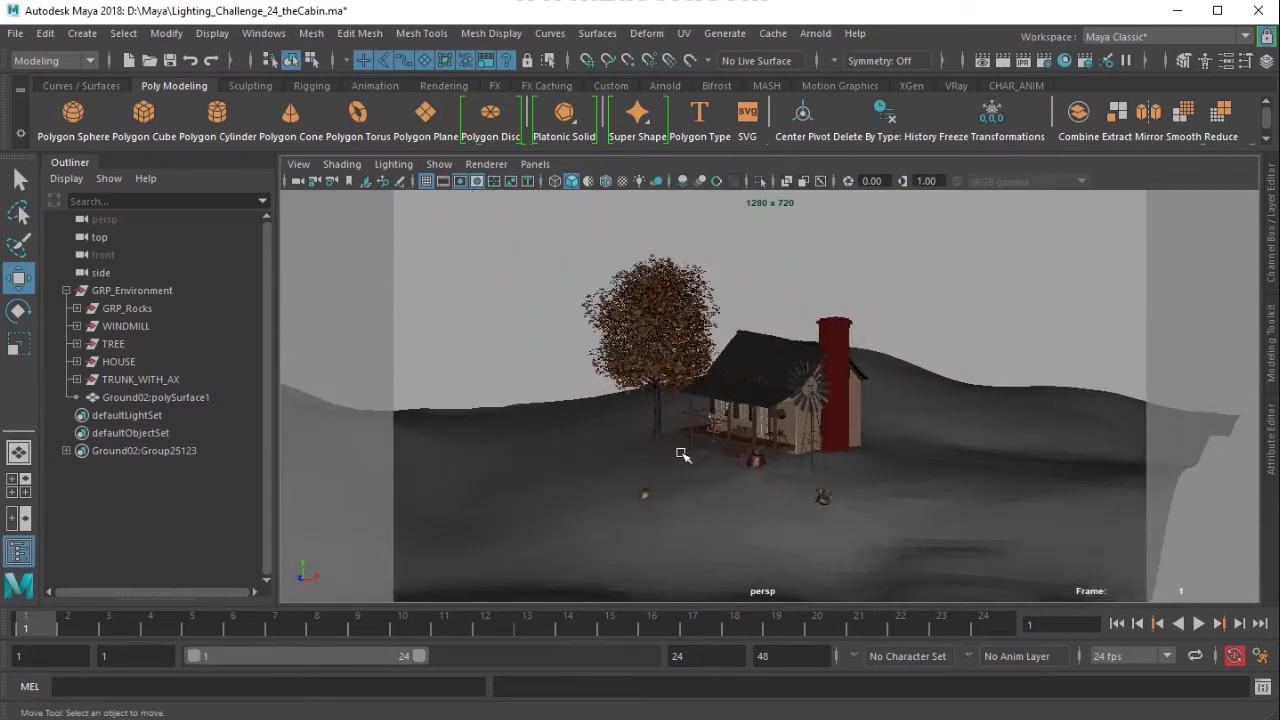
alt+drag(683, 455, 727, 465)
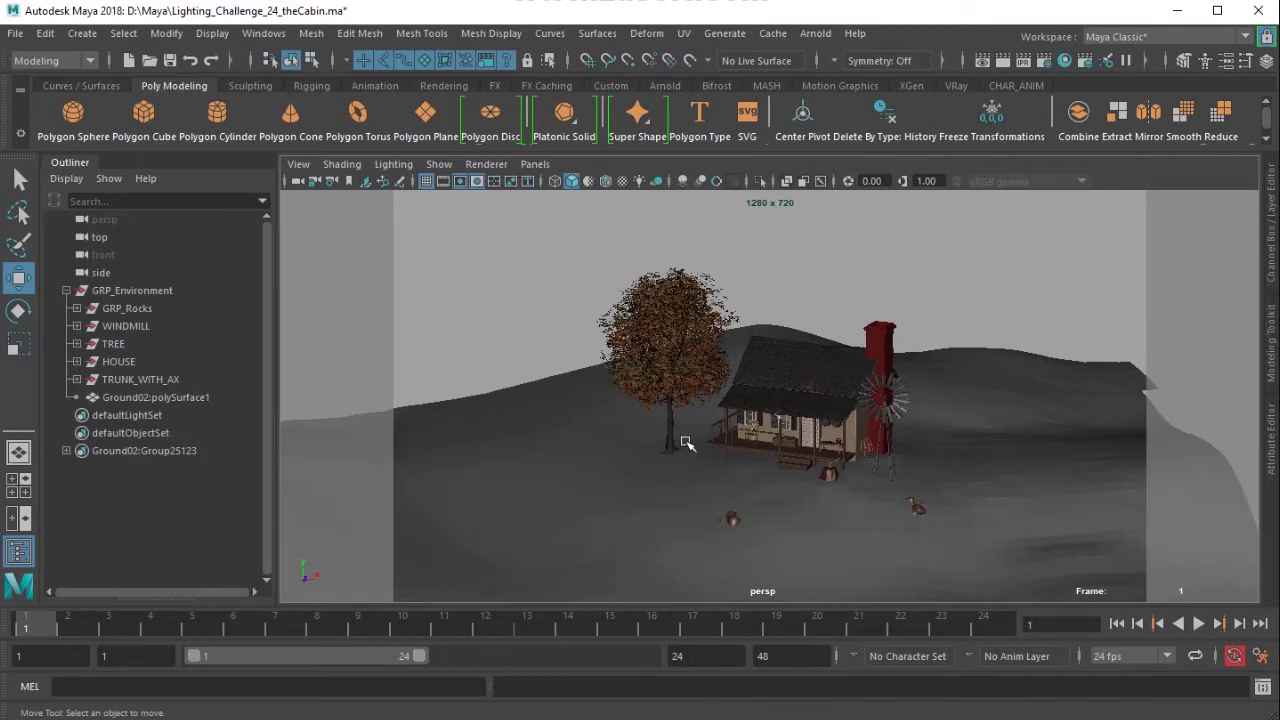
alt+drag(820, 402, 780, 416)
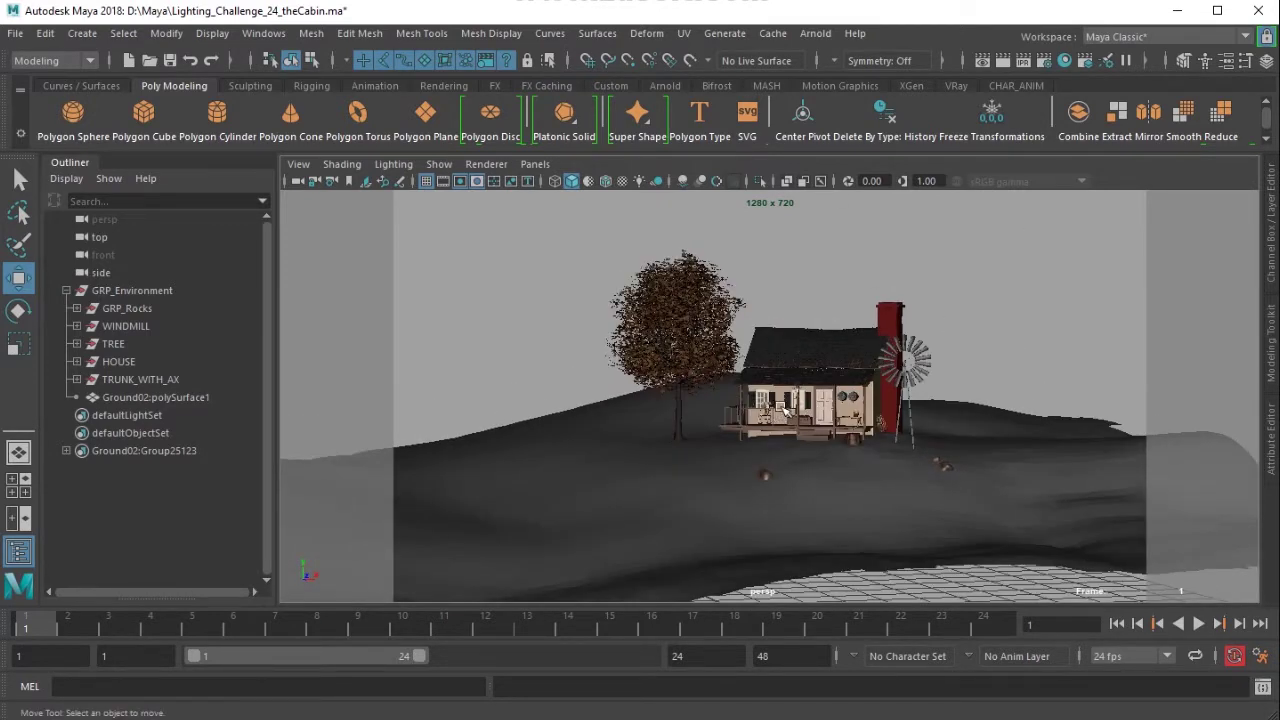
mouse_move(914, 434)
alt+mouse_down()
mouse_move(663, 434)
mouse_move(674, 477)
mouse_move(905, 443)
alt+mouse_up()
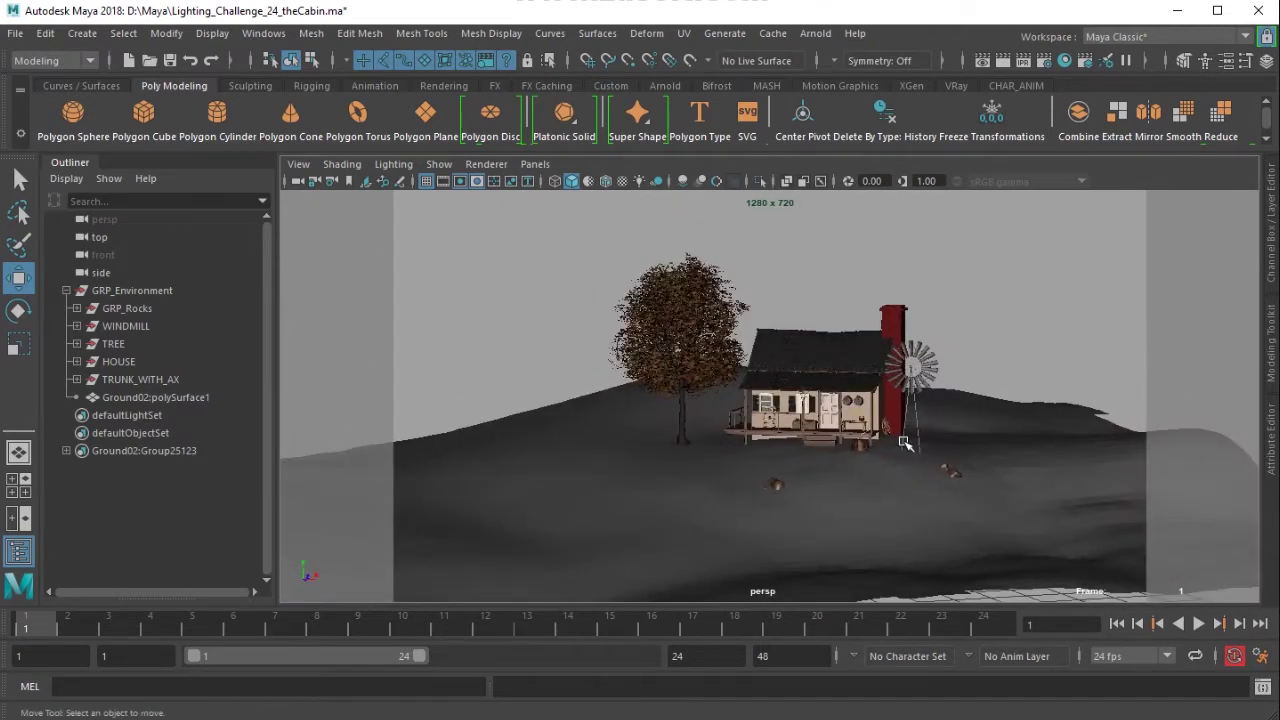
mouse_move(903, 437)
alt+mouse_down()
mouse_move(829, 443)
mouse_move(884, 453)
alt+mouse_up()
Create a new perspective camera, persp1, and orbit it toward the cabin
click(535, 164)
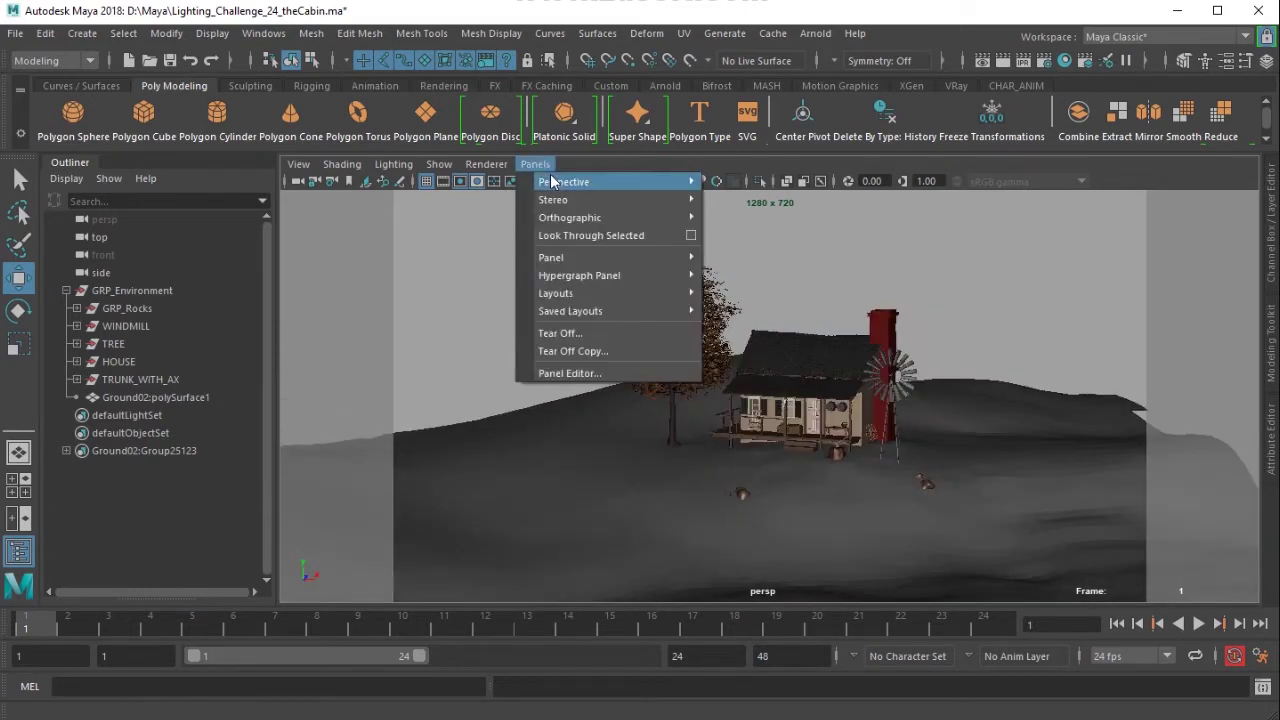
mouse_move(575, 182)
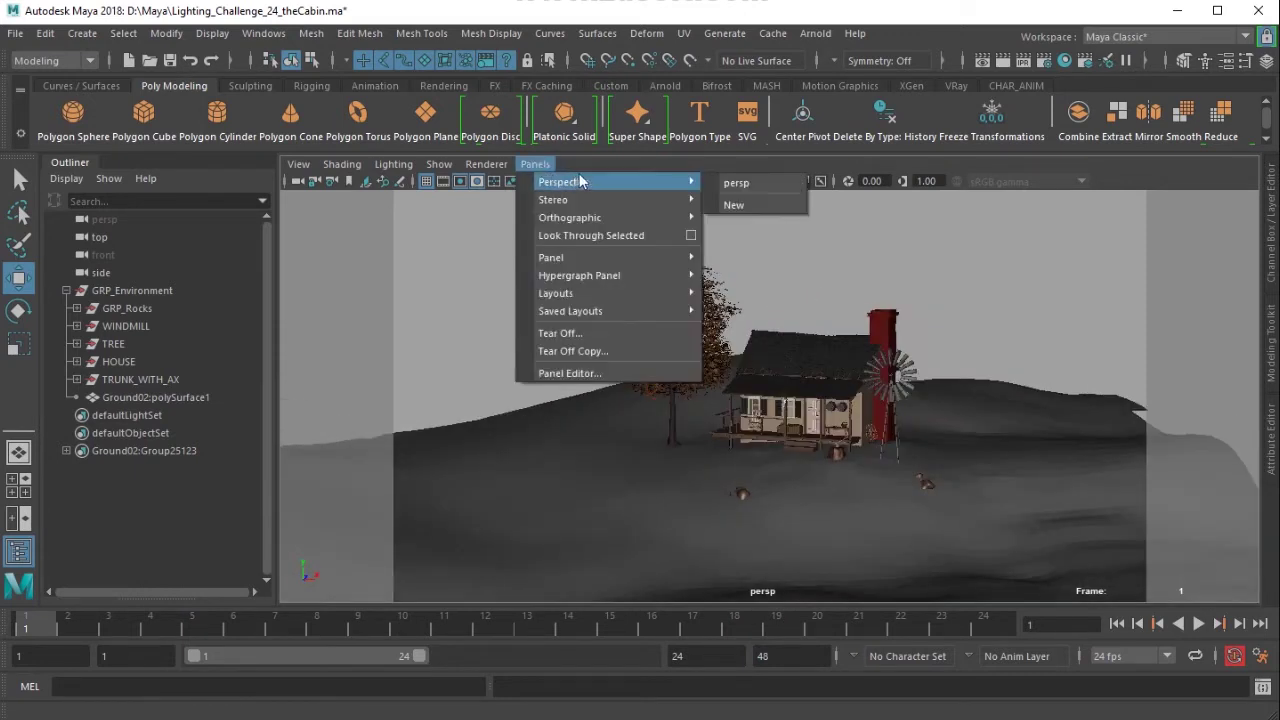
click(774, 204)
alt+drag(774, 210, 849, 523)
scroll(849, 523, up, 3)
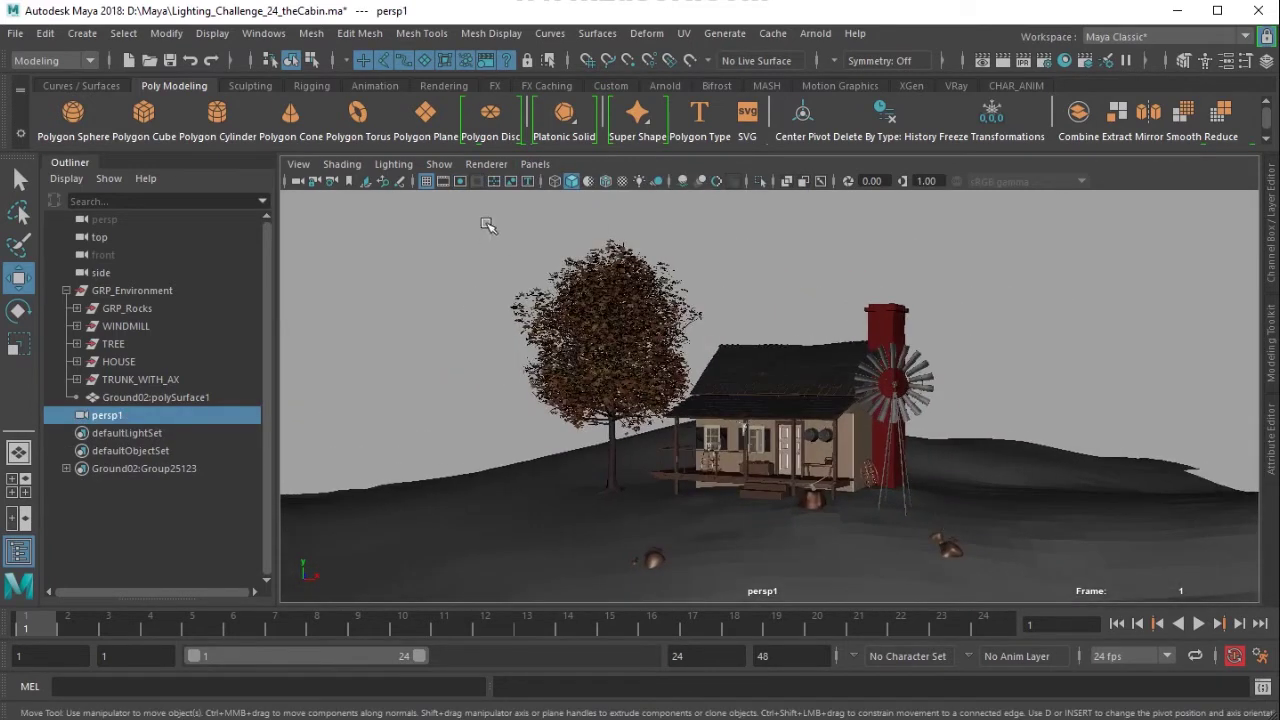
Show the 1280 x 720 resolution gate and frame the cabin, tree and windmill close up
click(460, 181)
scroll(757, 409, up, 2)
alt+drag(757, 409, 741, 390)
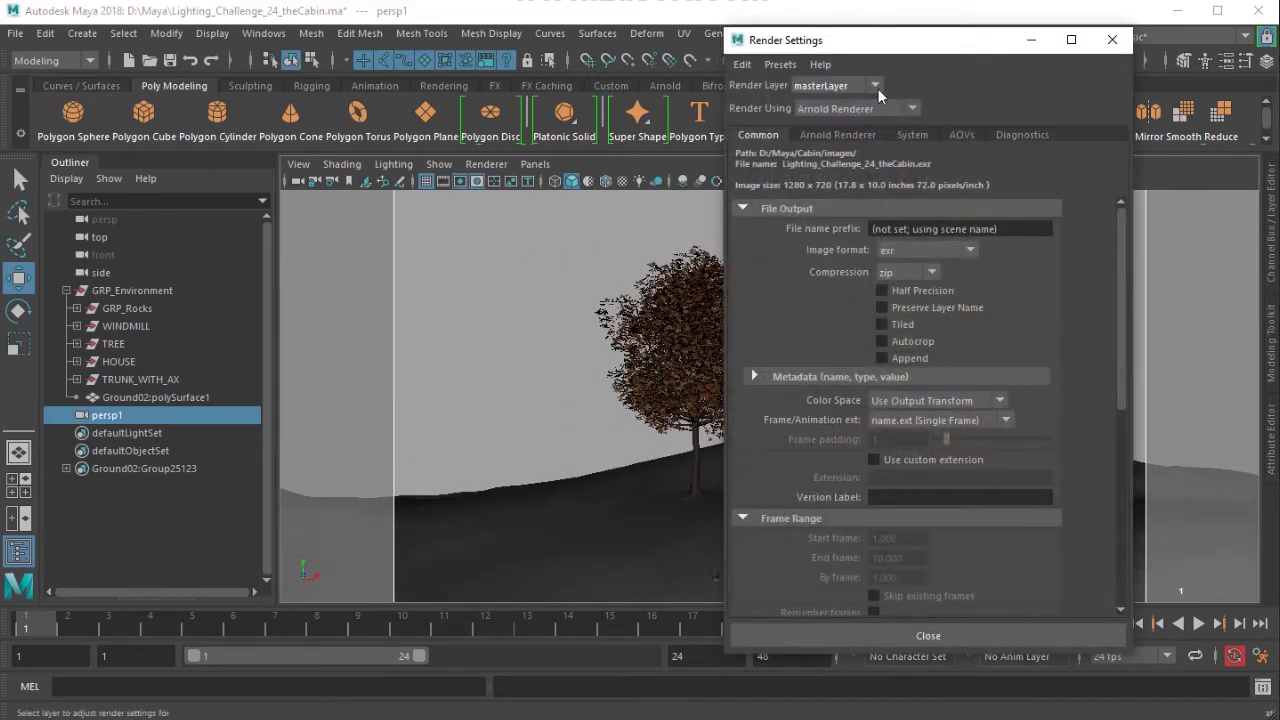
click(1112, 39)
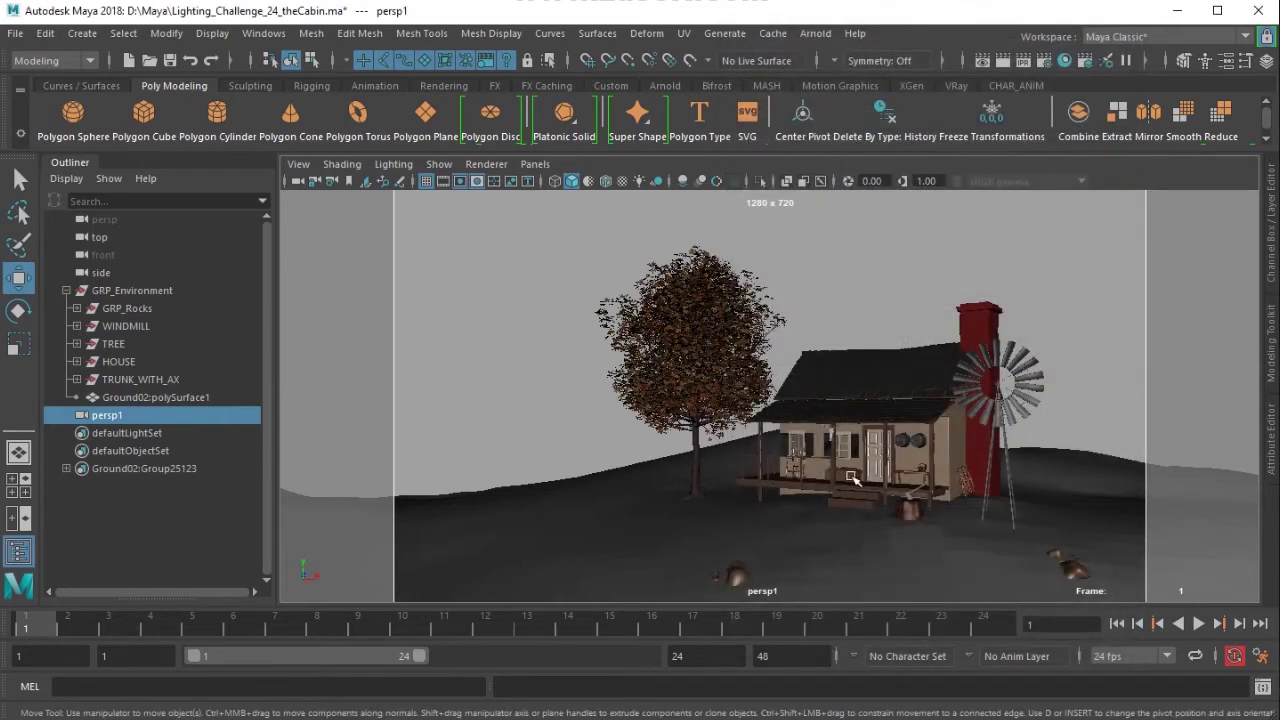
scroll(852, 478, up, 4)
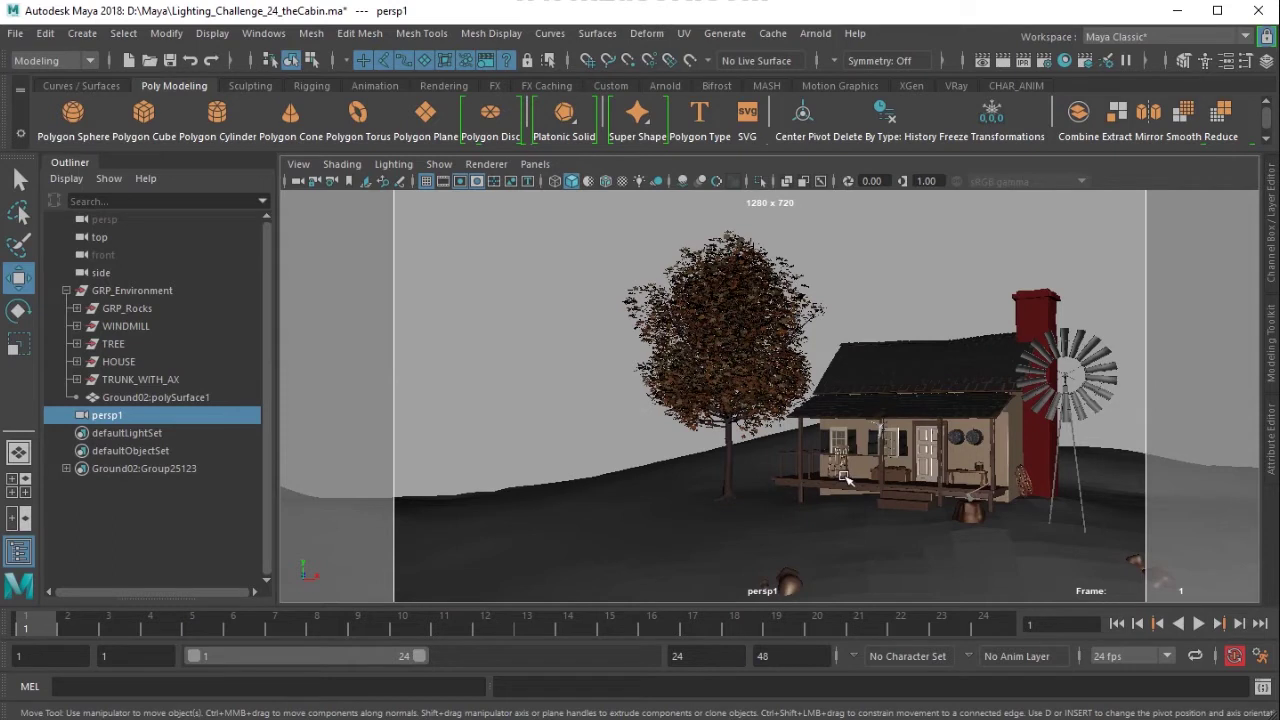
alt+drag(842, 480, 838, 468)
Select all scene objects and assign them a new aiStandardSurface material
click(543, 398)
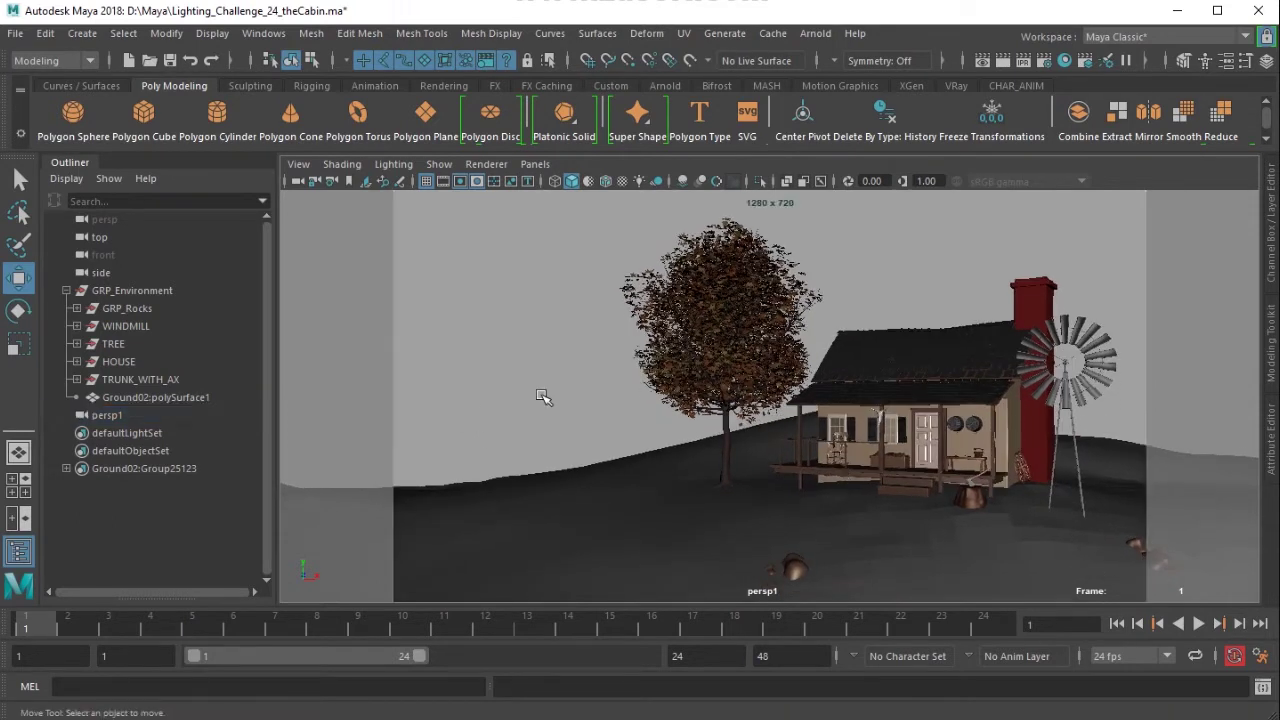
drag(430, 216, 1005, 612)
right_drag(995, 572, 1010, 640)
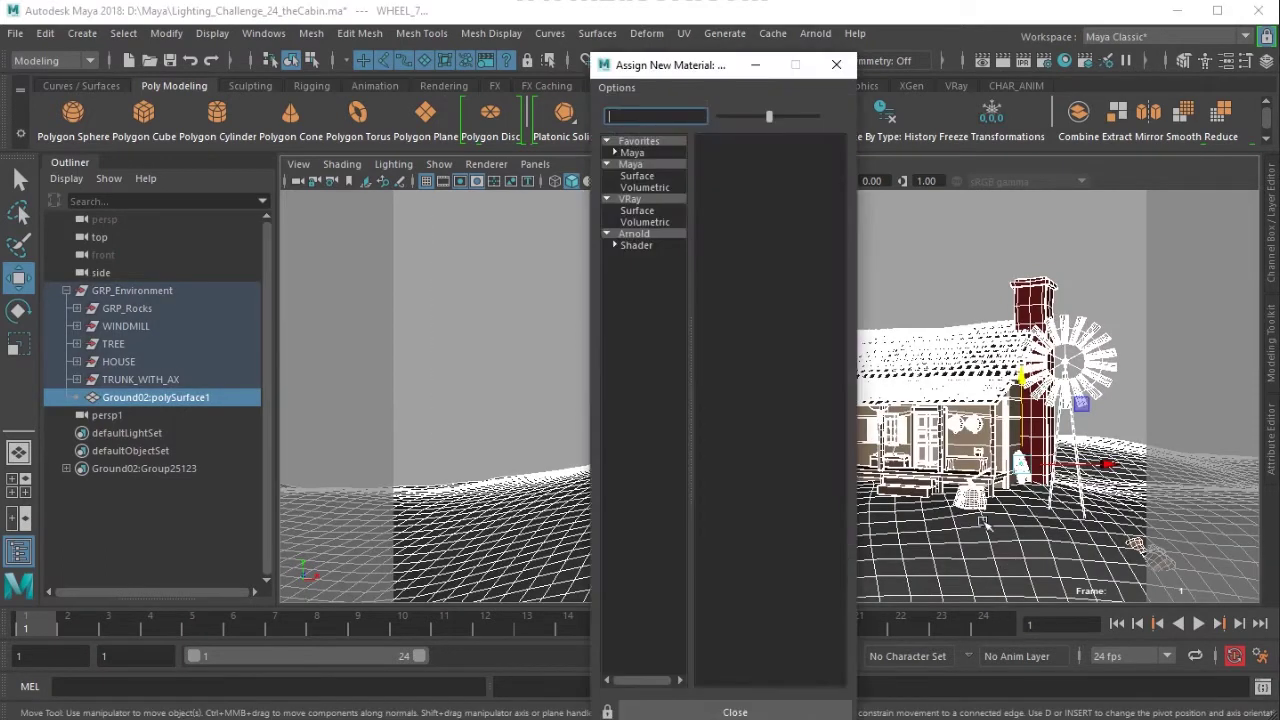
click(636, 245)
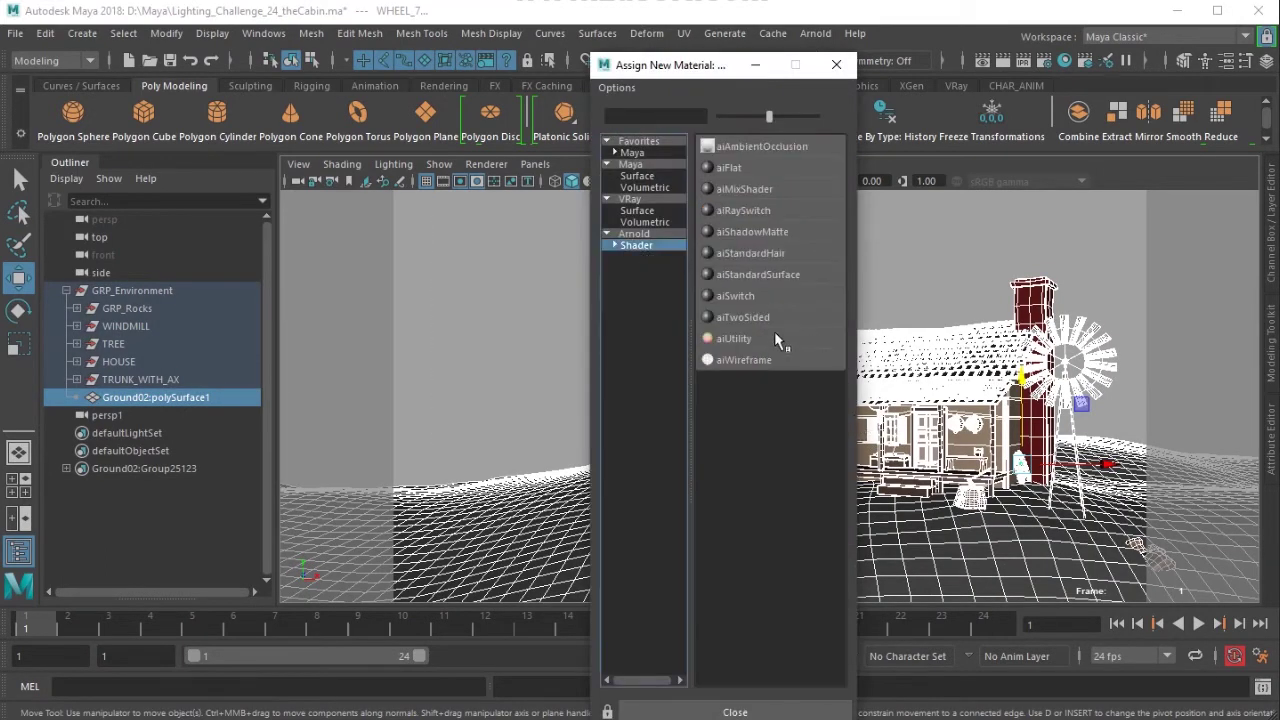
click(778, 276)
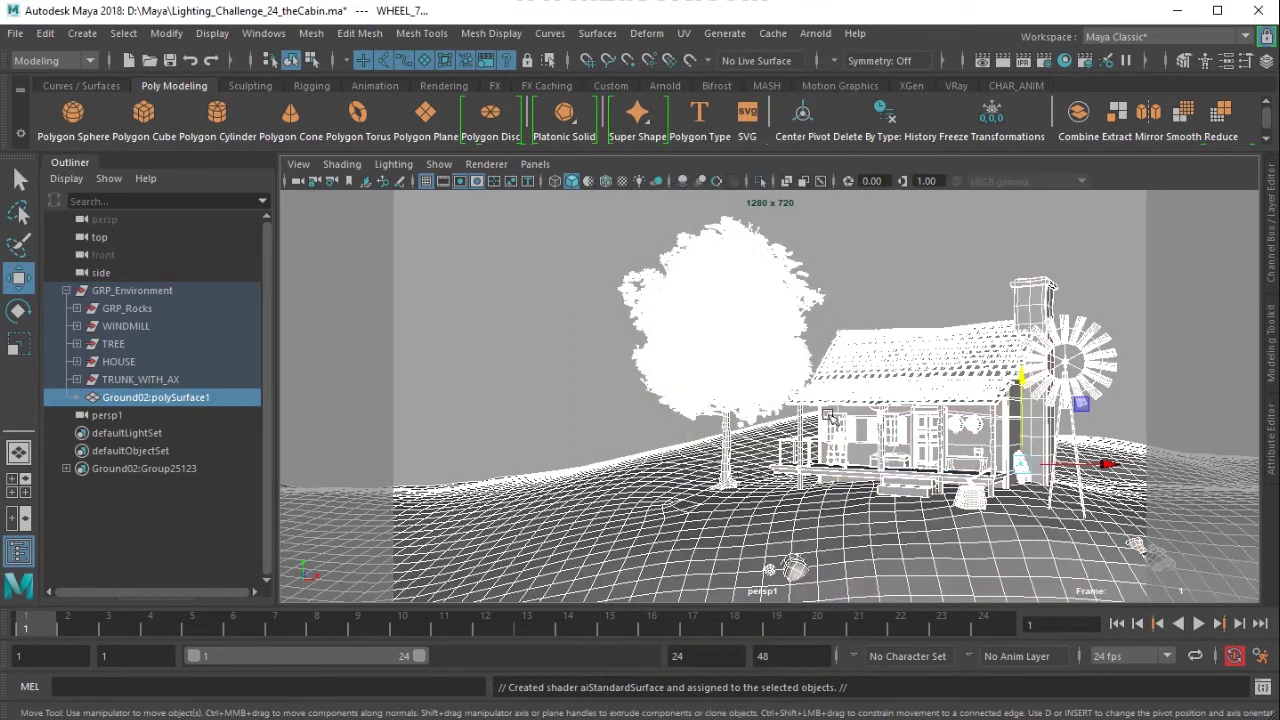
Set aiStandardSurface1 Specular Weight to 0 and Base Weight to 0.6
click(1273, 440)
click(1146, 195)
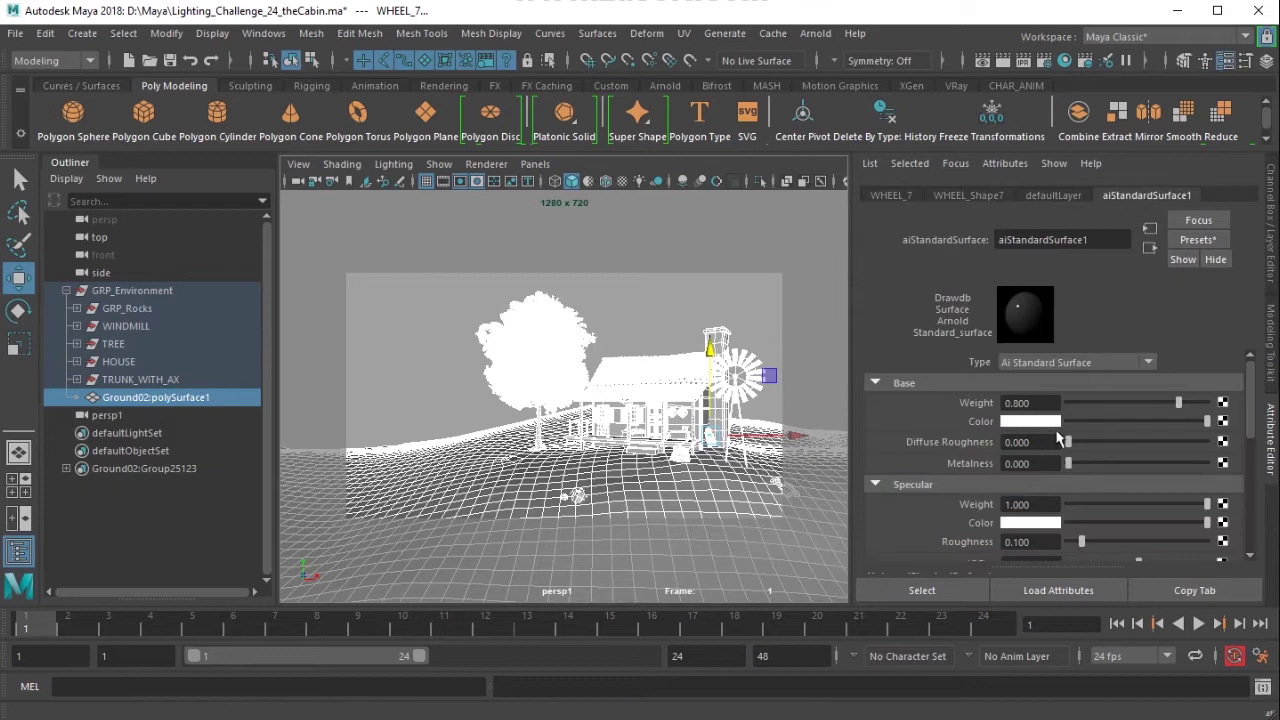
click(1042, 503)
text(0)
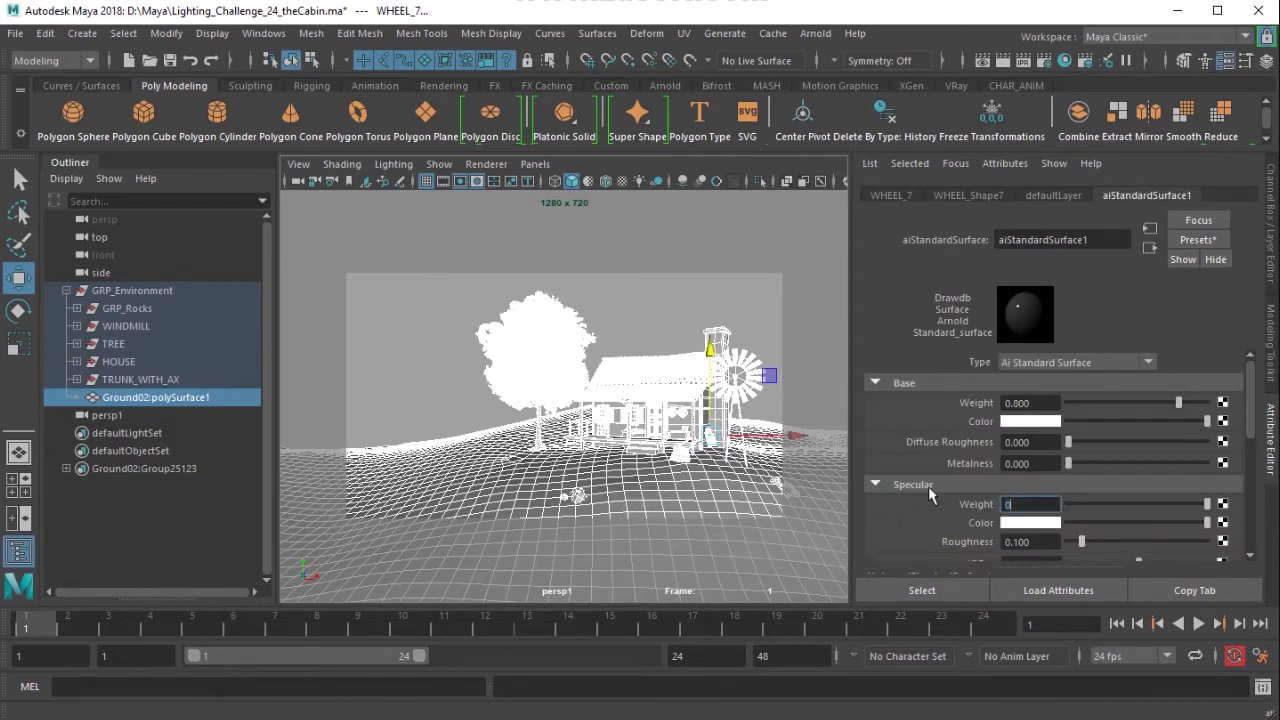
click(1045, 403)
text(0.6)
key(Return)
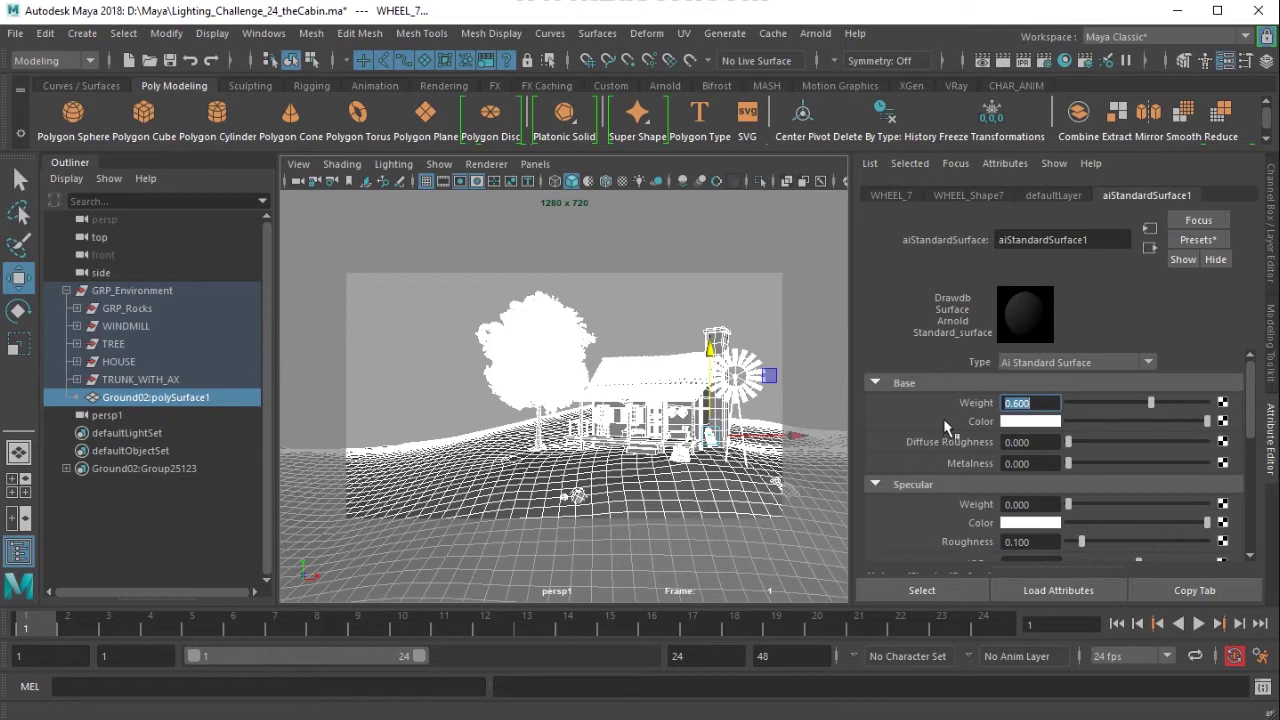
click(1270, 428)
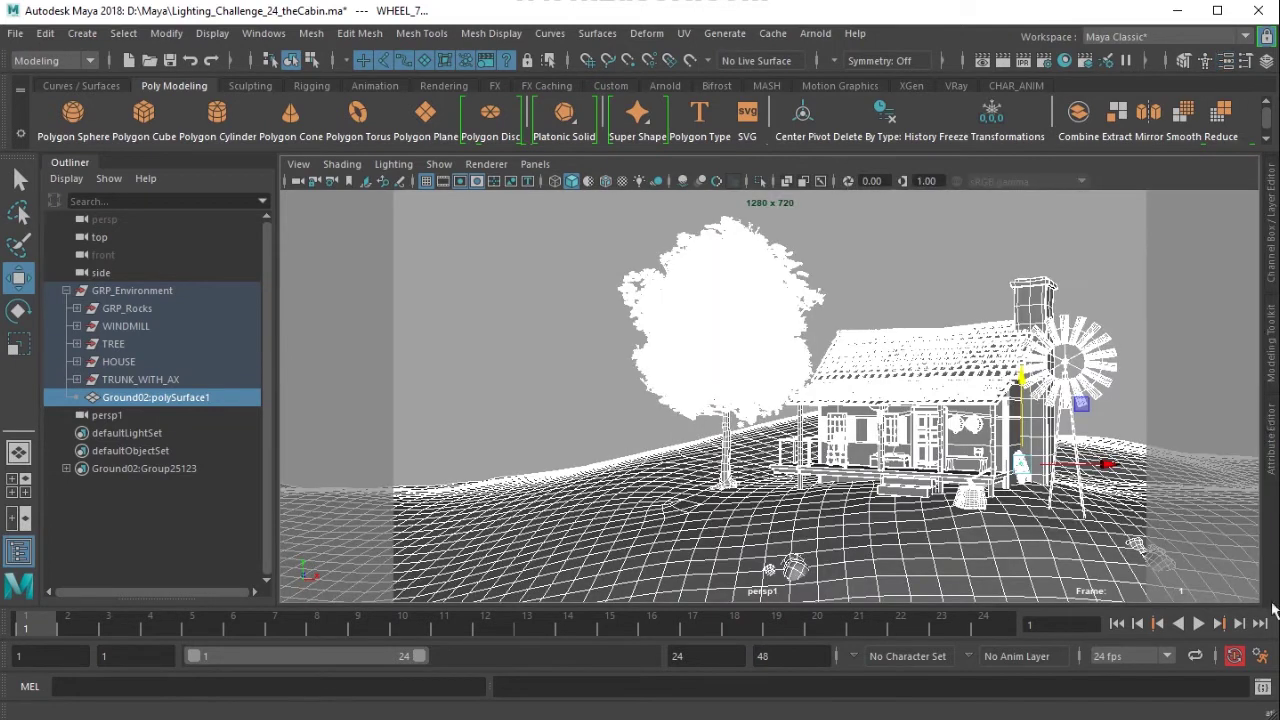
Enable colour management in Preferences and save the preferences
click(1261, 657)
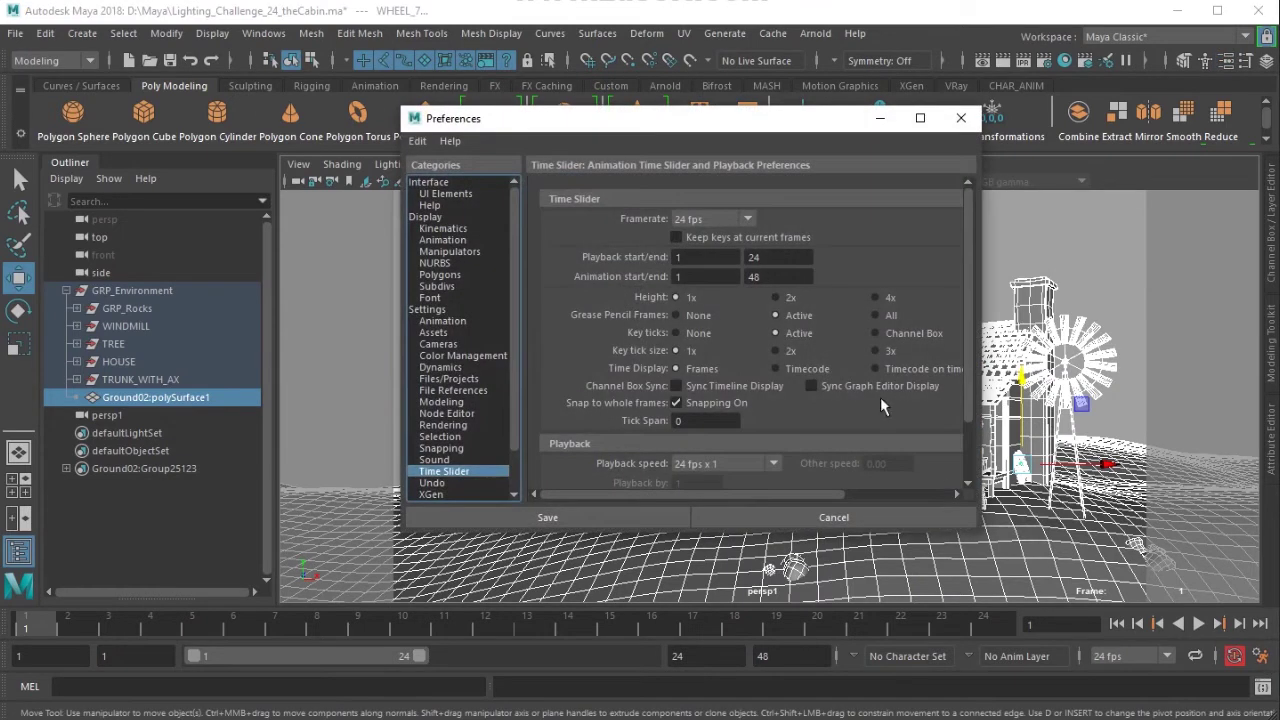
click(488, 356)
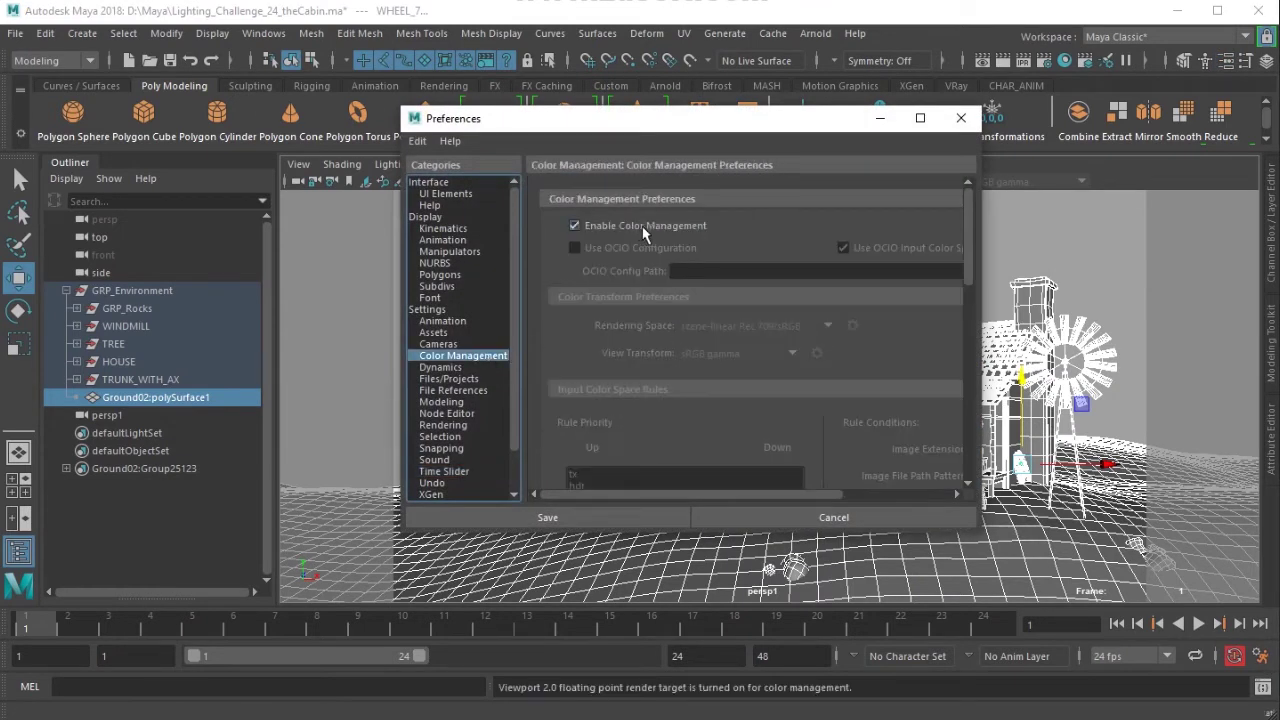
click(541, 522)
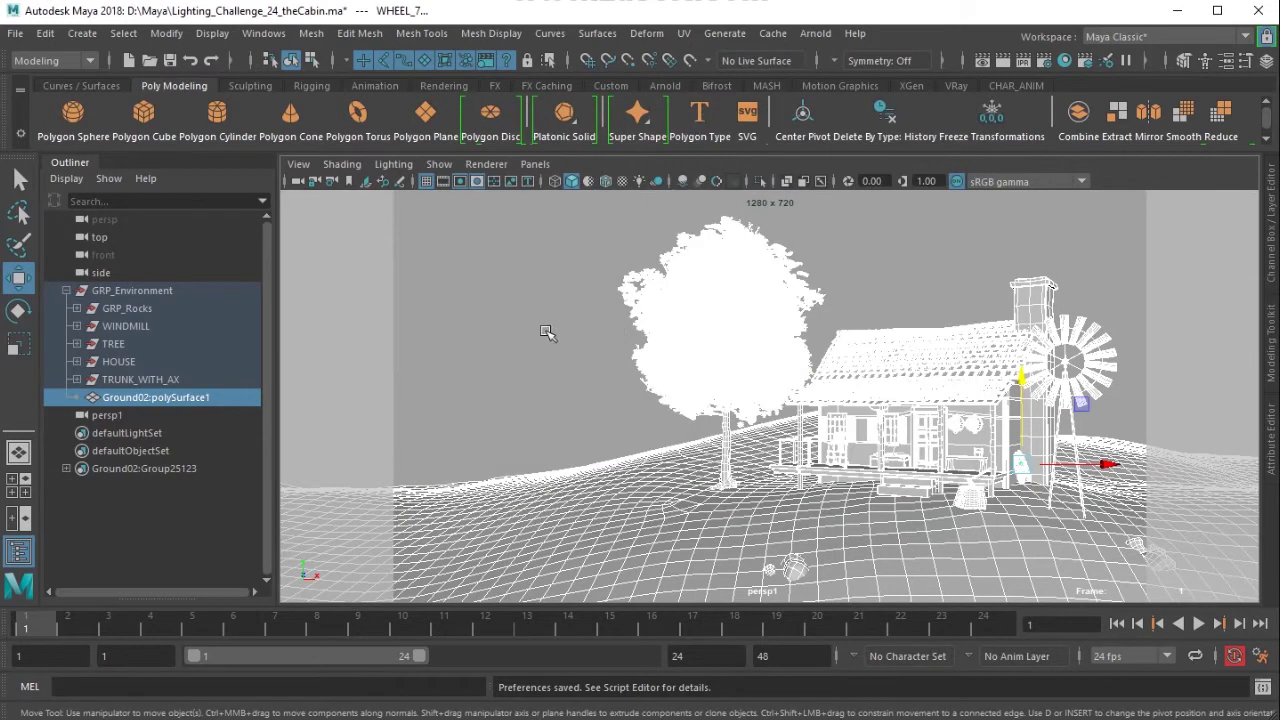
click(525, 324)
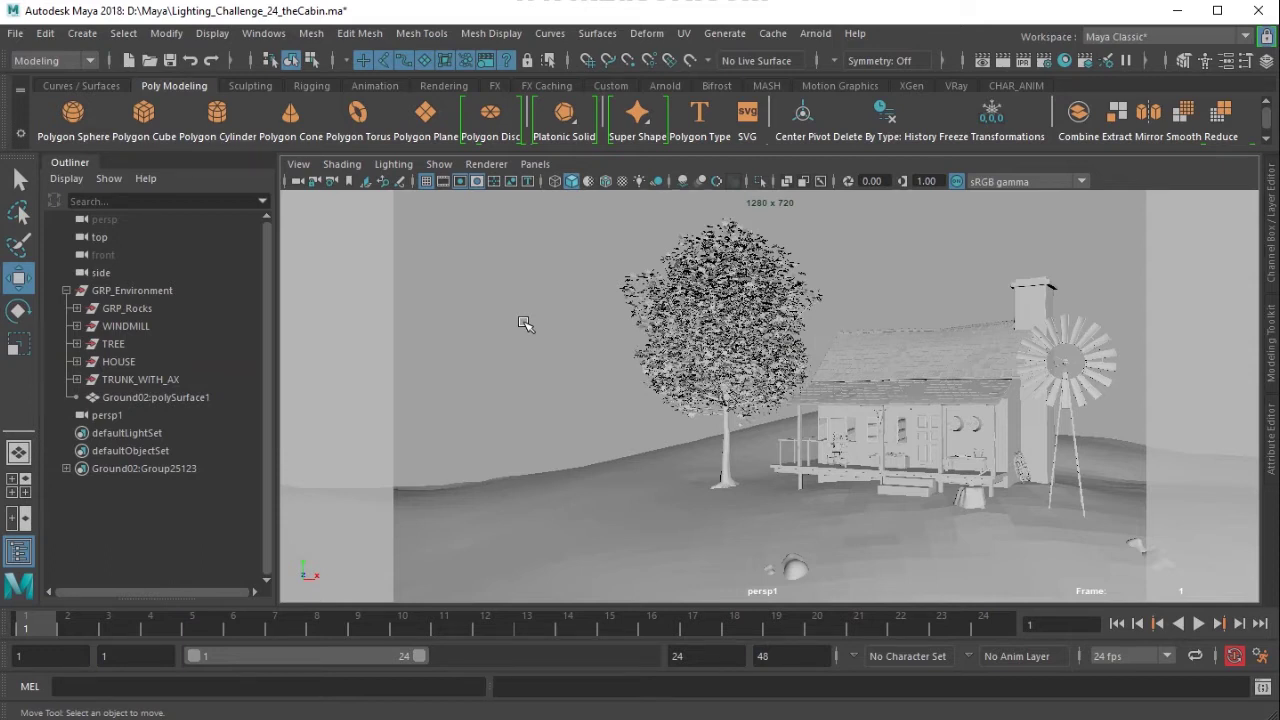
Toggle viewport colour management off and on, leaving the sRGB gamma view active
click(957, 182)
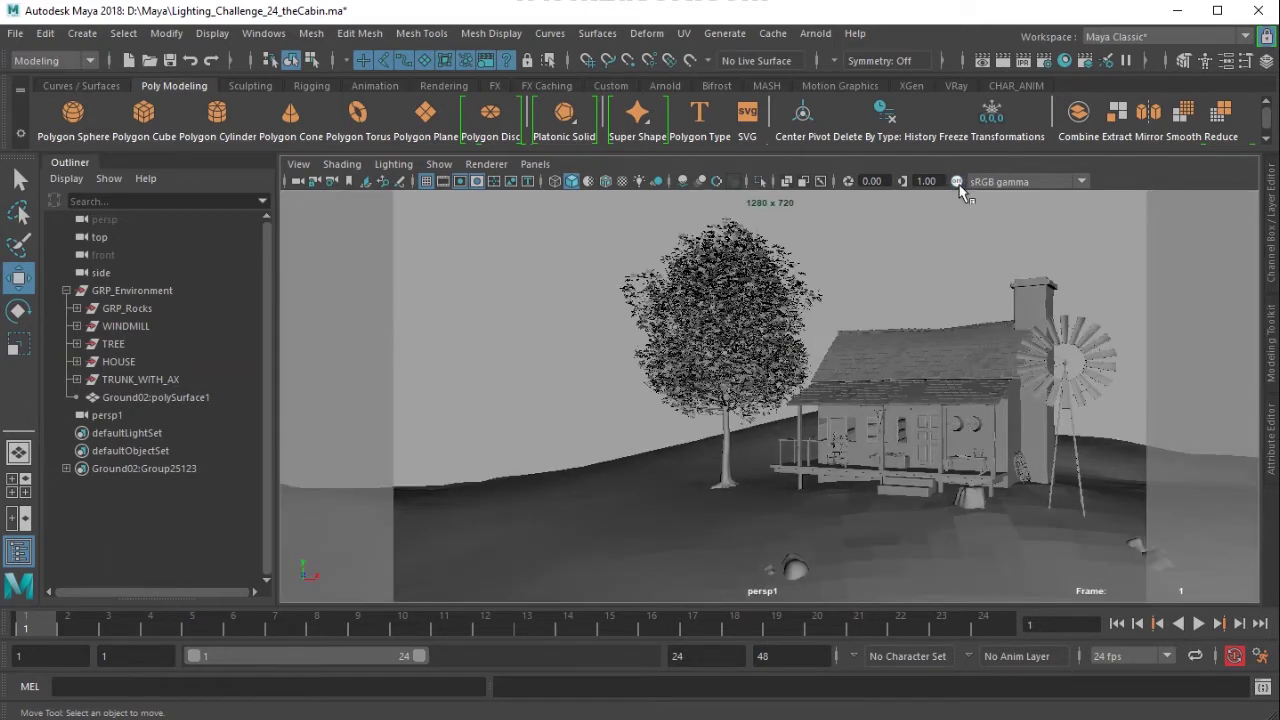
click(957, 182)
click(956, 182)
click(955, 182)
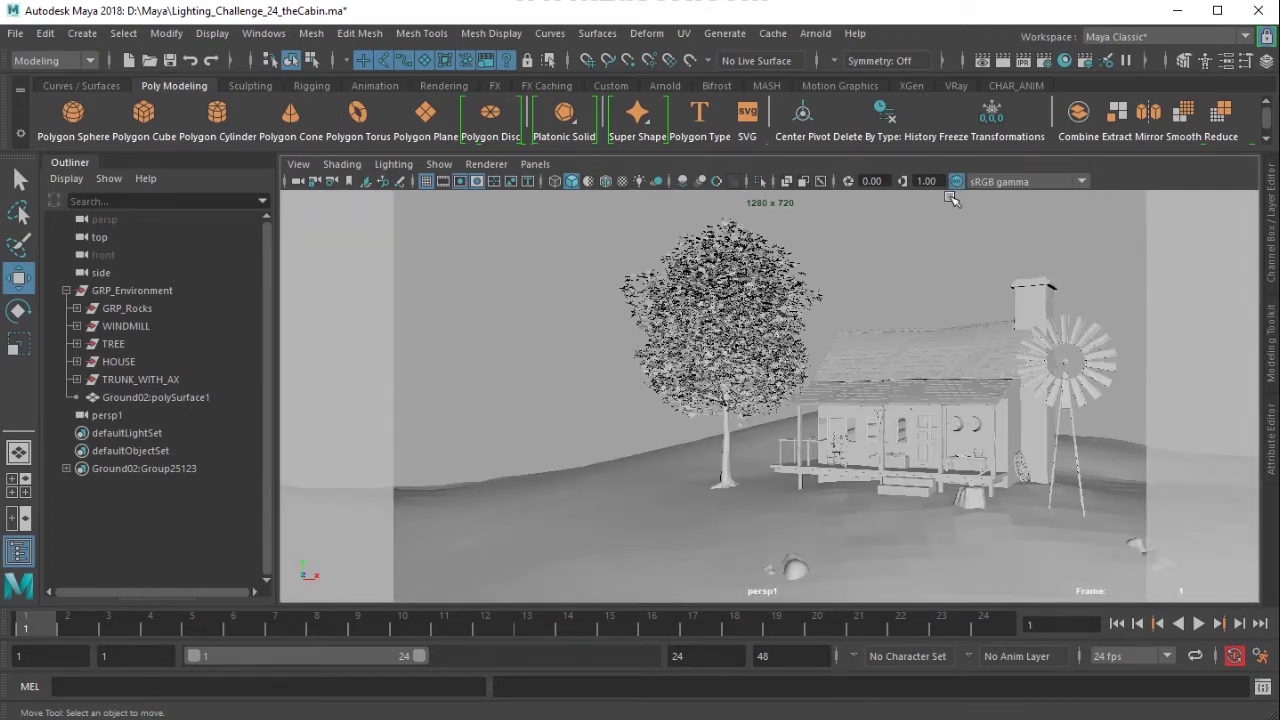
Create a polygon disc and scale it to 600 on X, Y and Z
shift+right_click(561, 380)
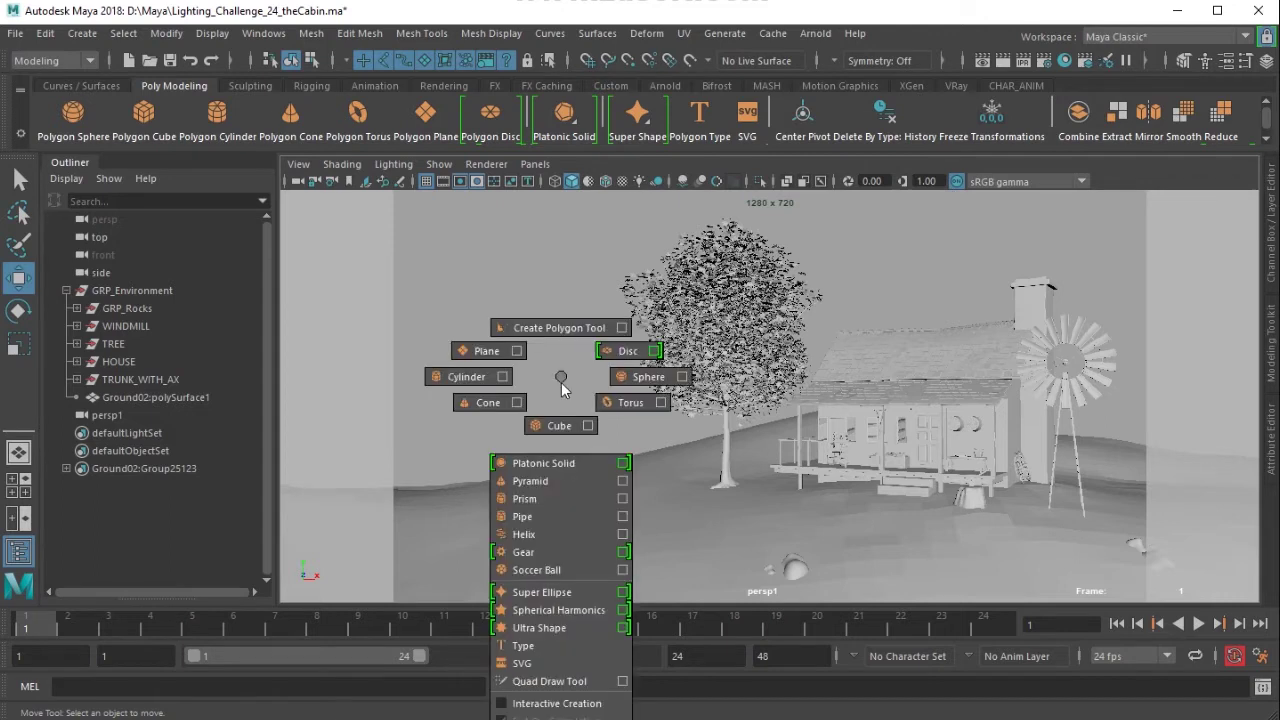
click(491, 112)
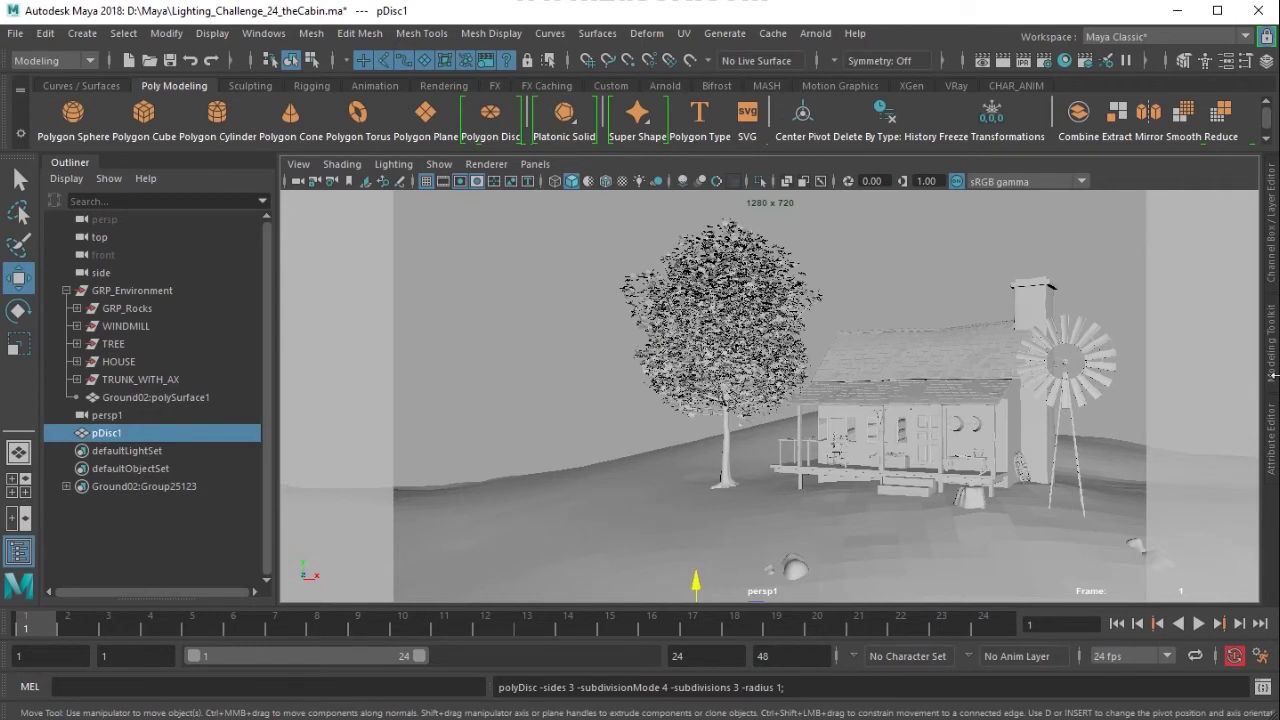
click(1272, 277)
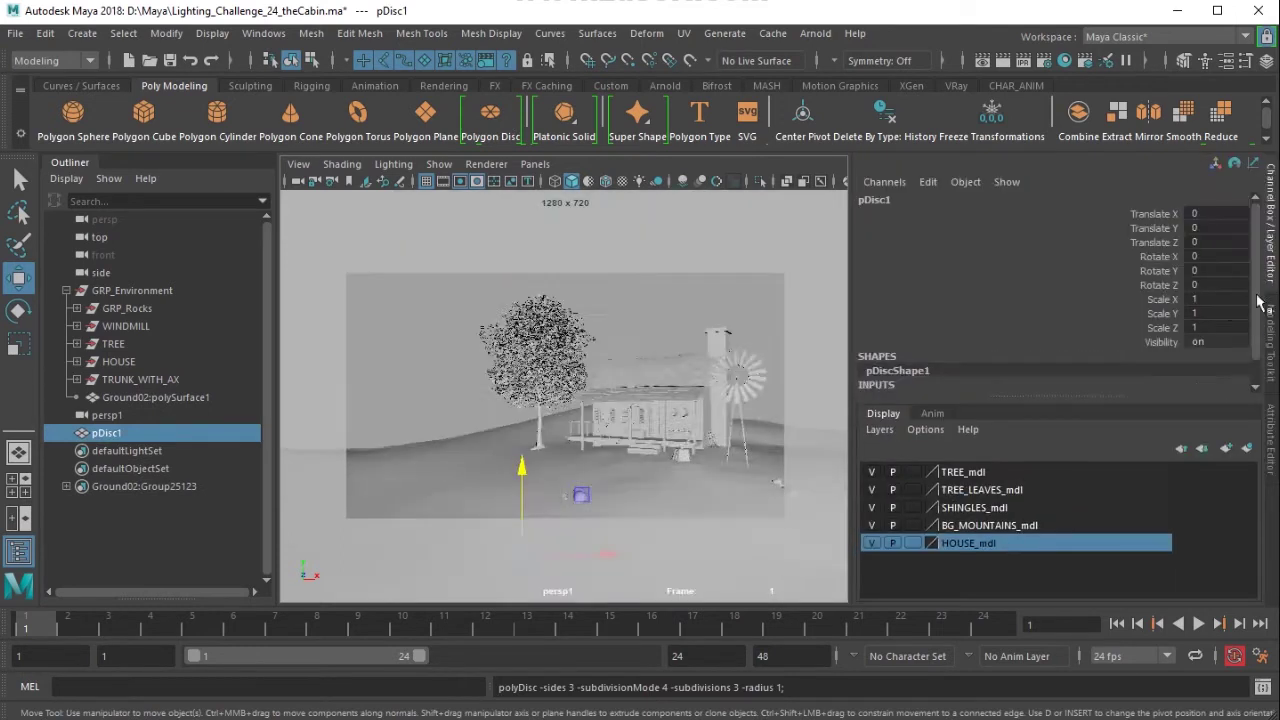
drag(1212, 298, 1223, 328)
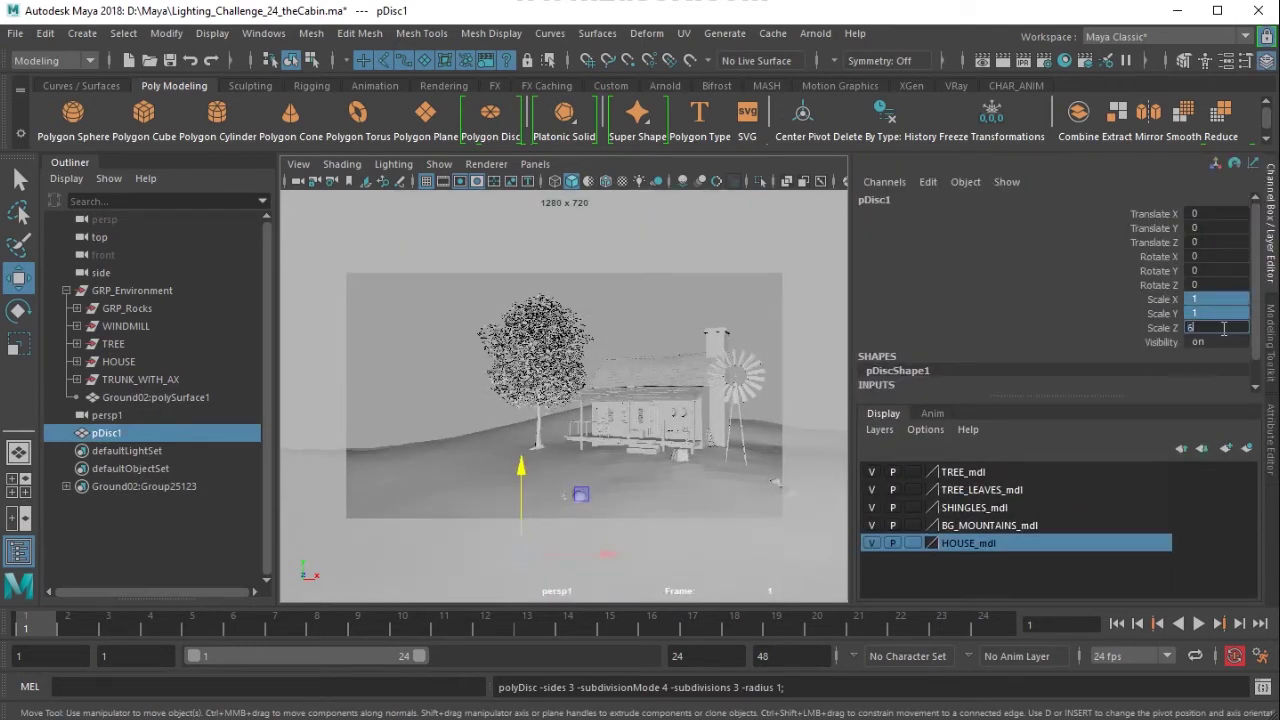
text(600)
key(Return)
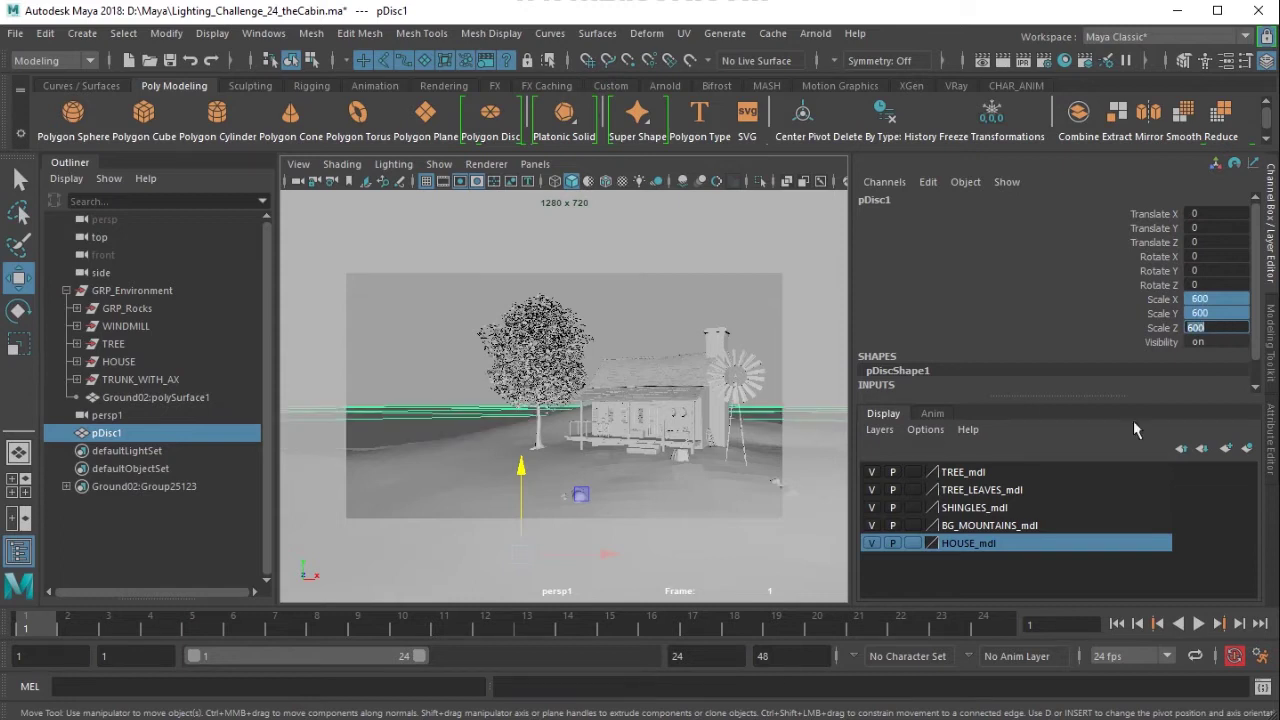
Dismiss the disc's material menu without assigning one, then go to Windows > Rendering Editors
right_click(422, 410)
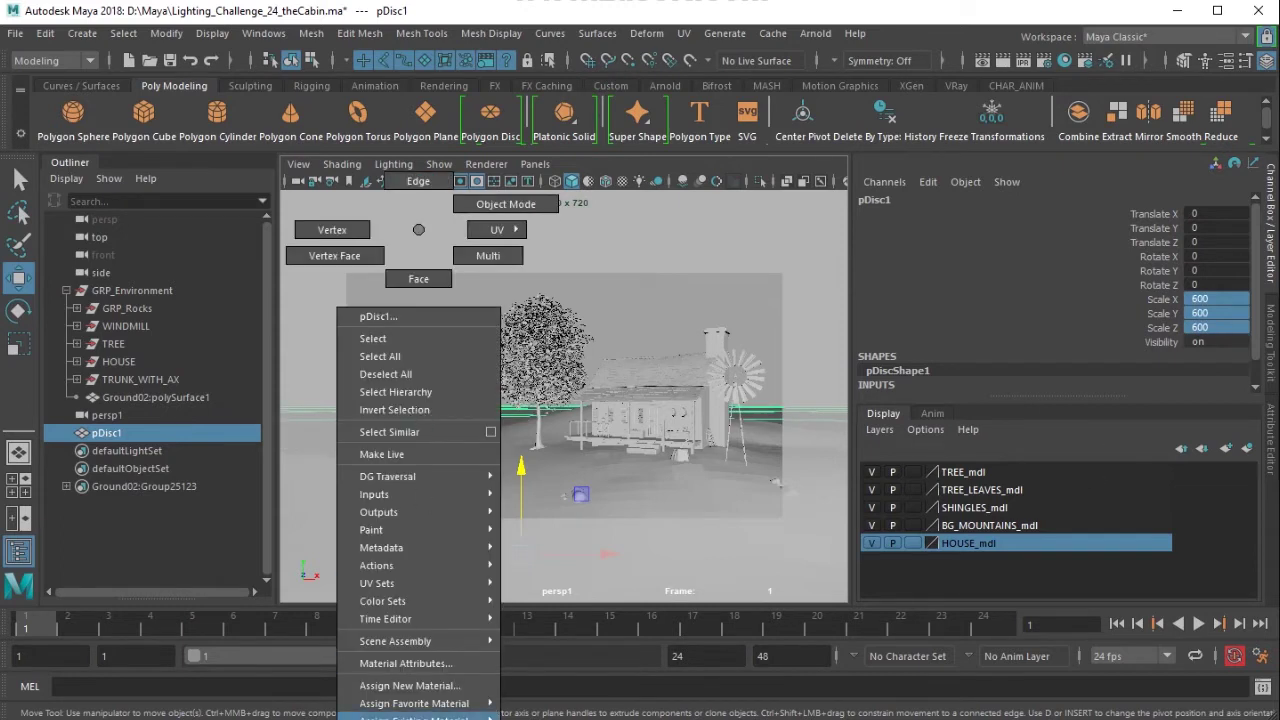
mouse_move(414, 717)
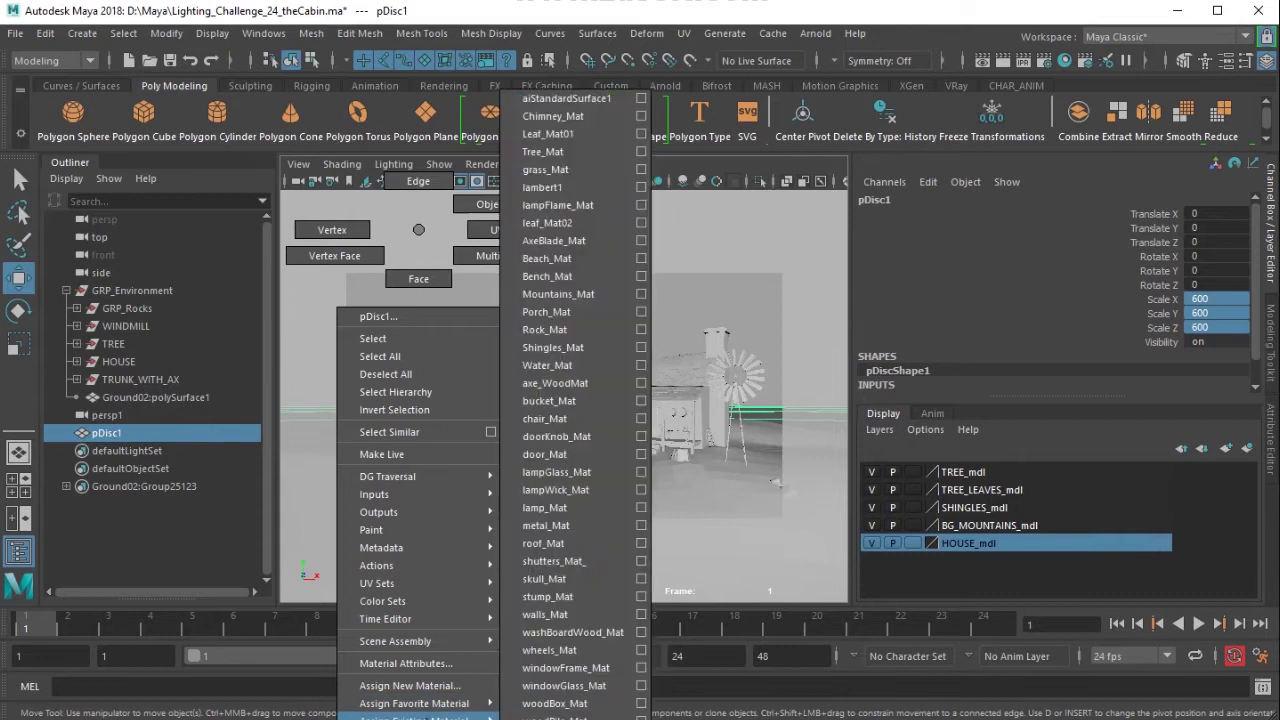
click(348, 648)
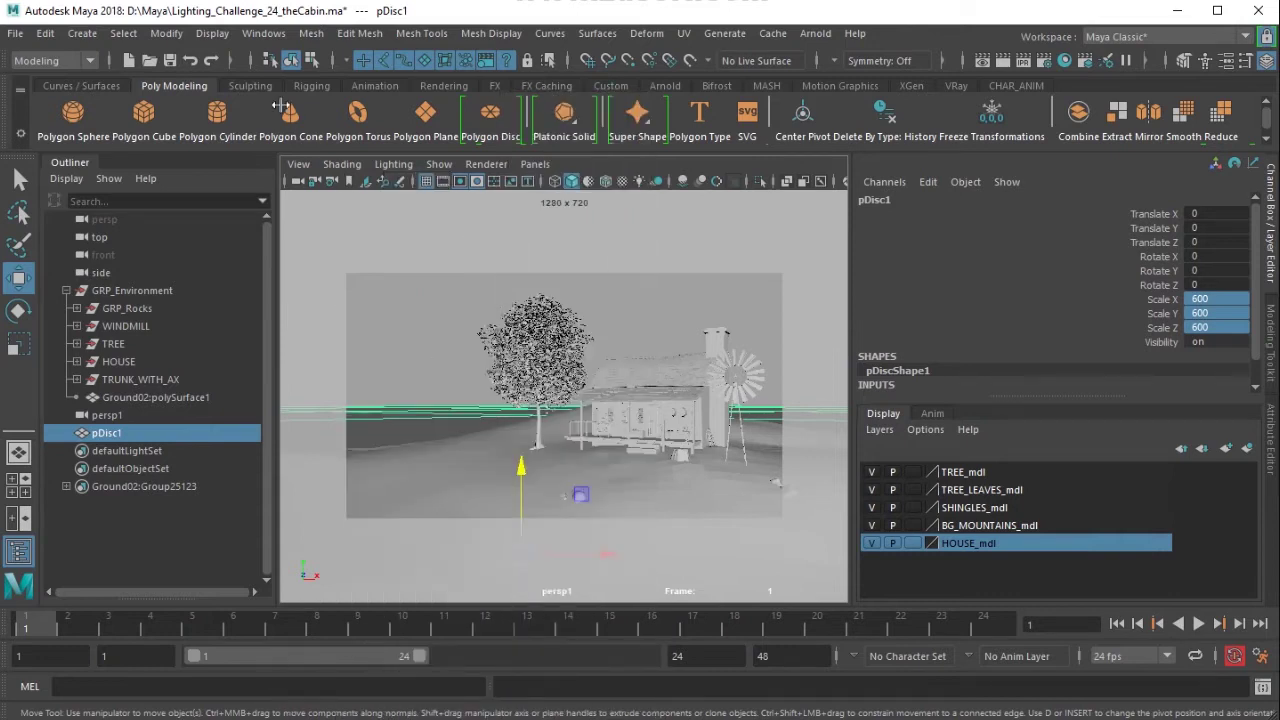
click(263, 33)
mouse_move(397, 149)
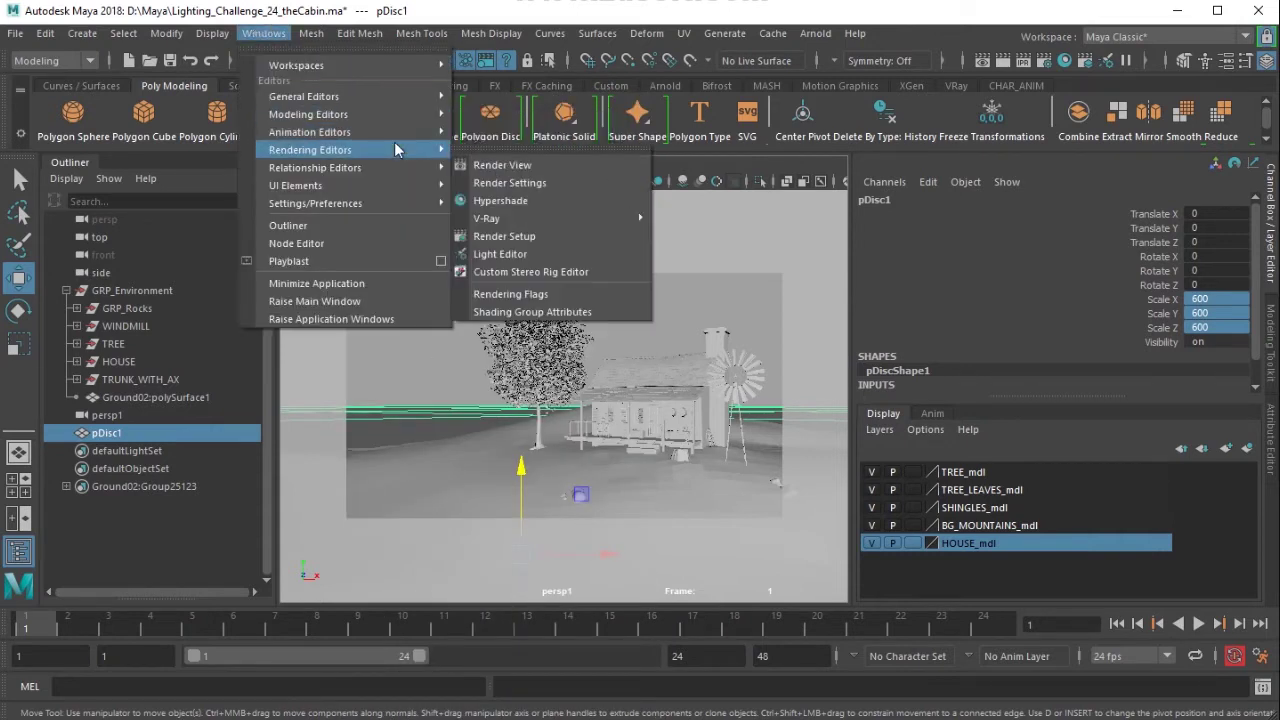
Open the Hypershade and delete unused shading nodes
click(546, 198)
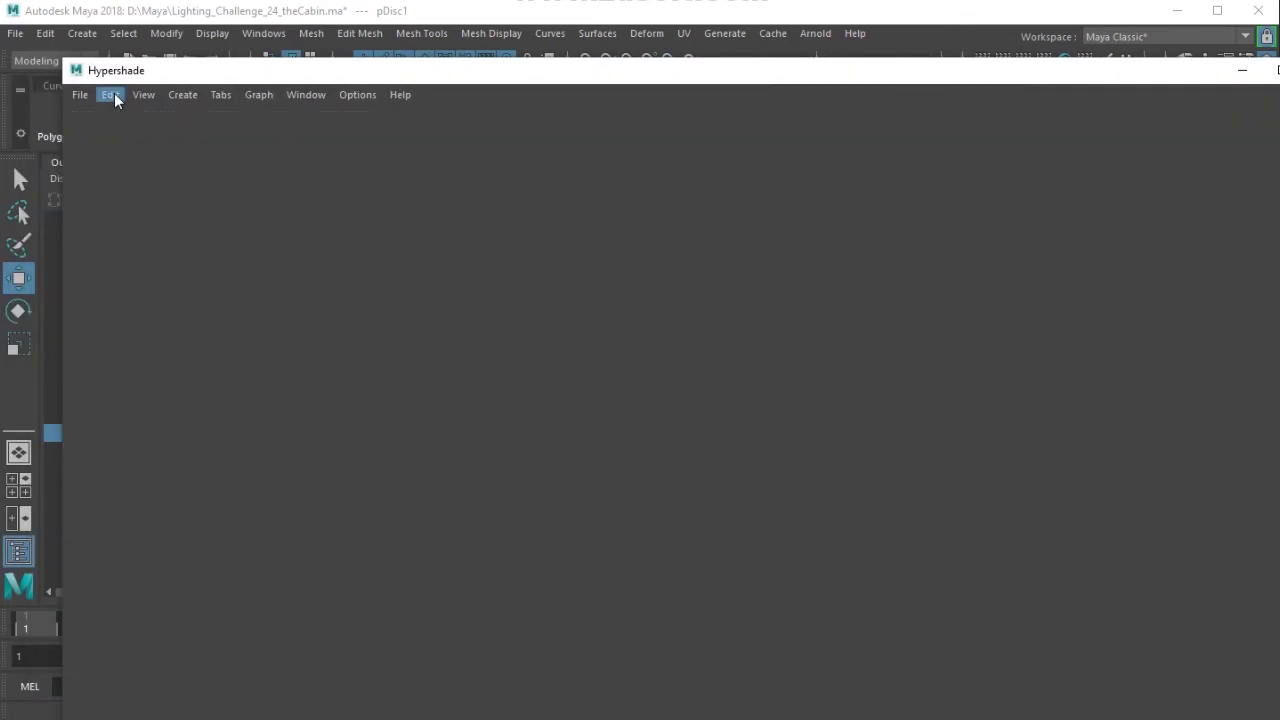
click(110, 94)
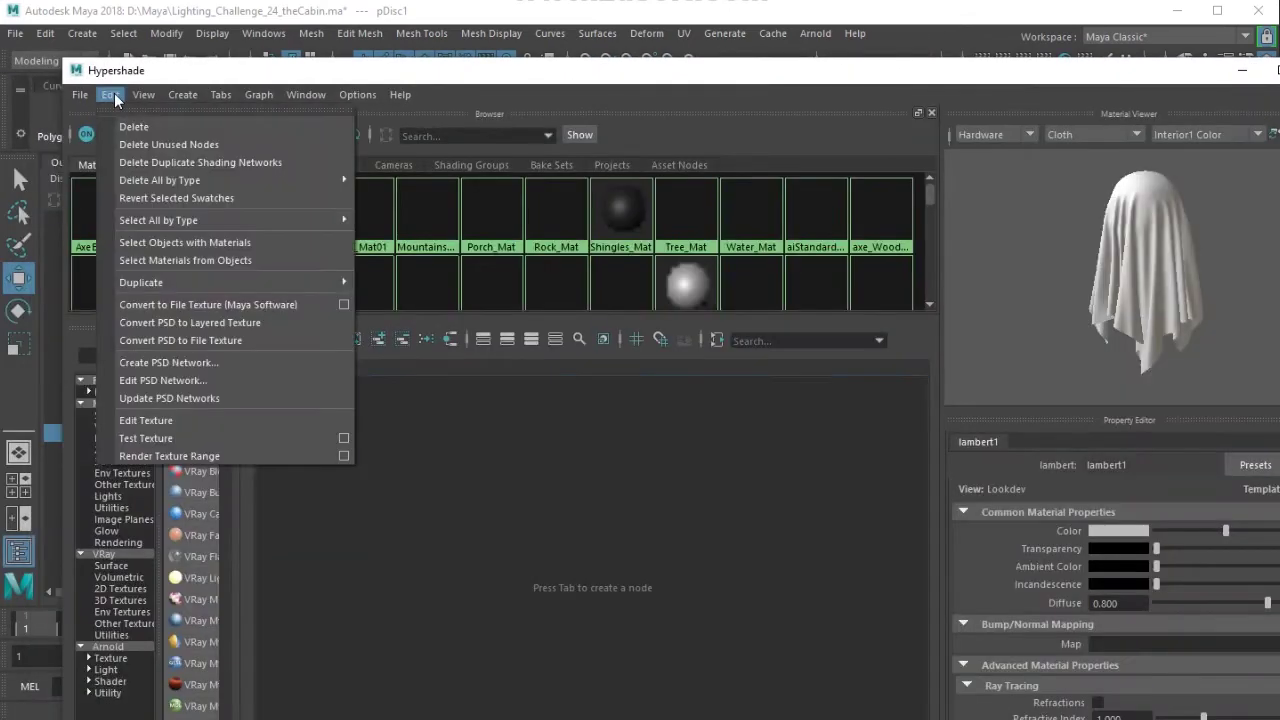
click(168, 145)
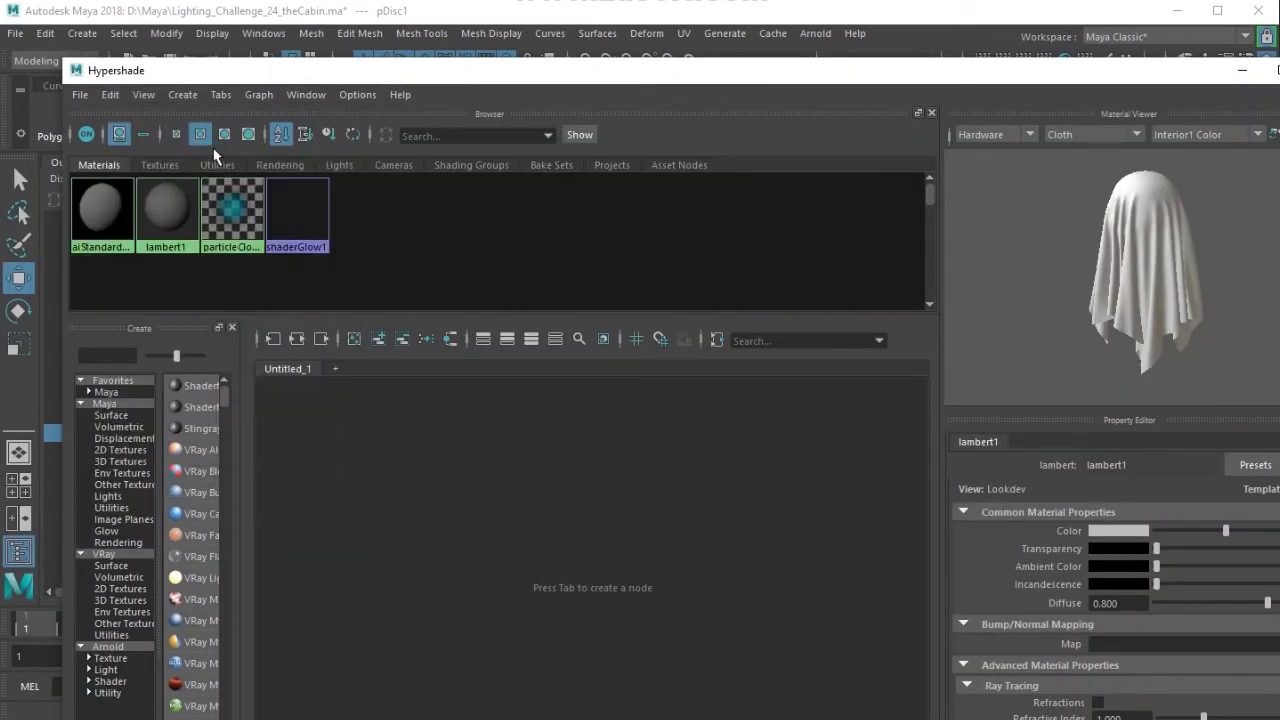
Assign the aiStandardSurface1 material to the disc, then close the Hypershade
double_click(686, 80)
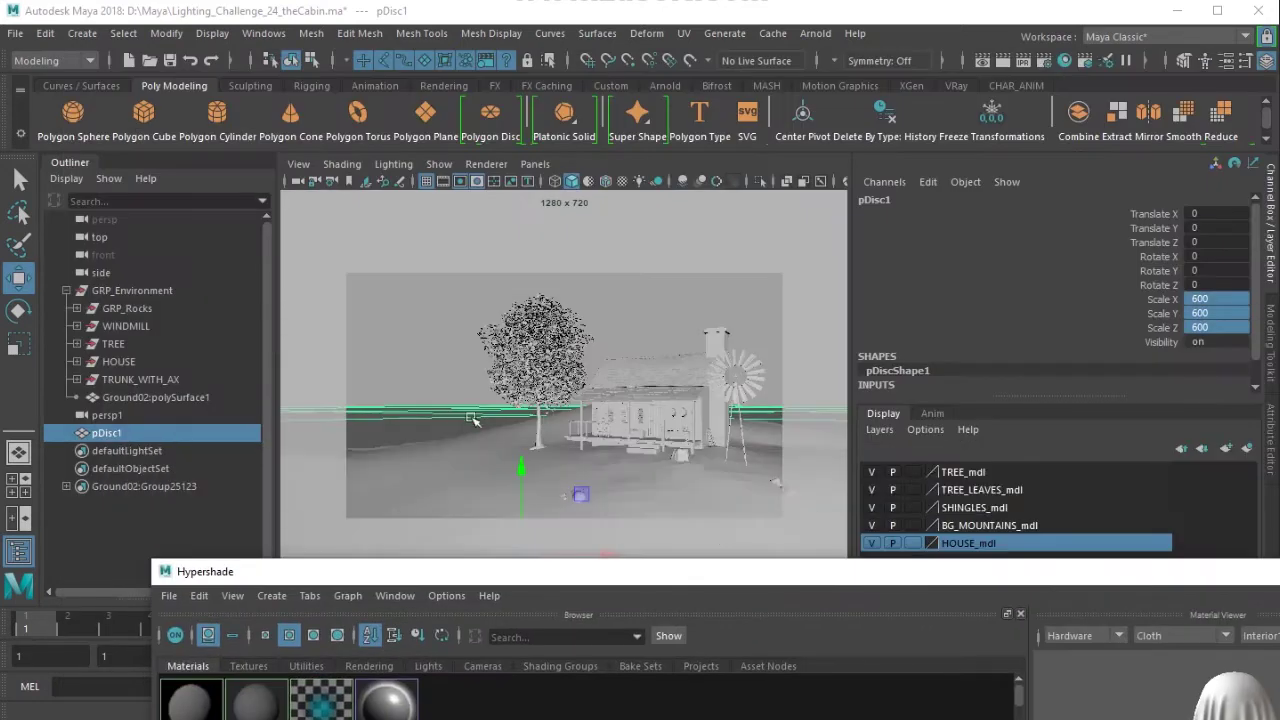
drag(605, 584, 736, 159)
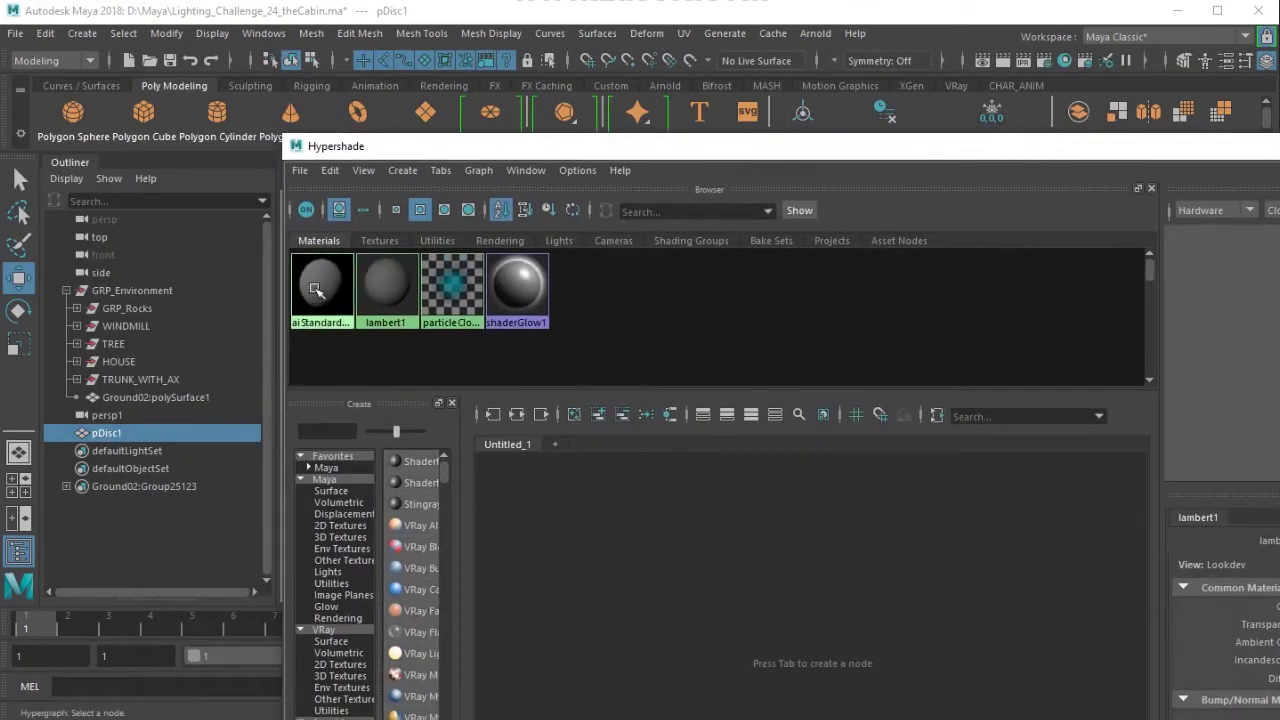
right_drag(320, 292, 338, 205)
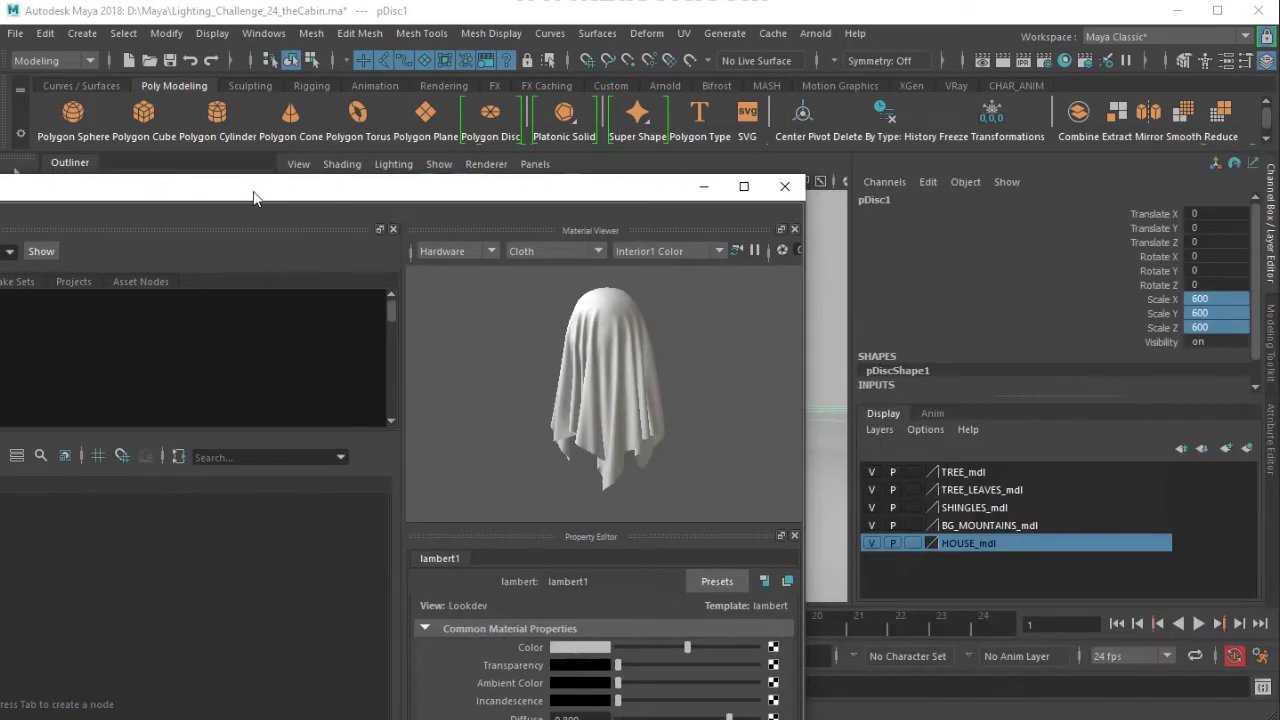
click(760, 185)
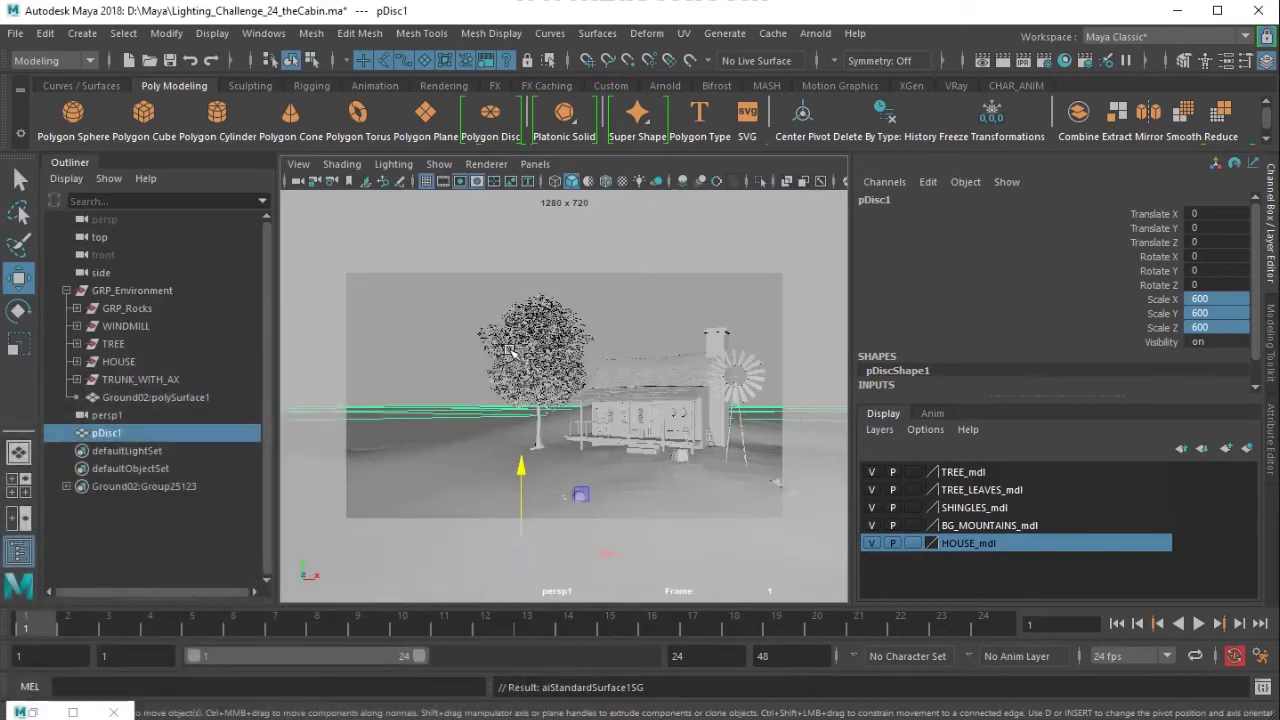
Add an Arnold Physical Sky light to the scene
click(815, 33)
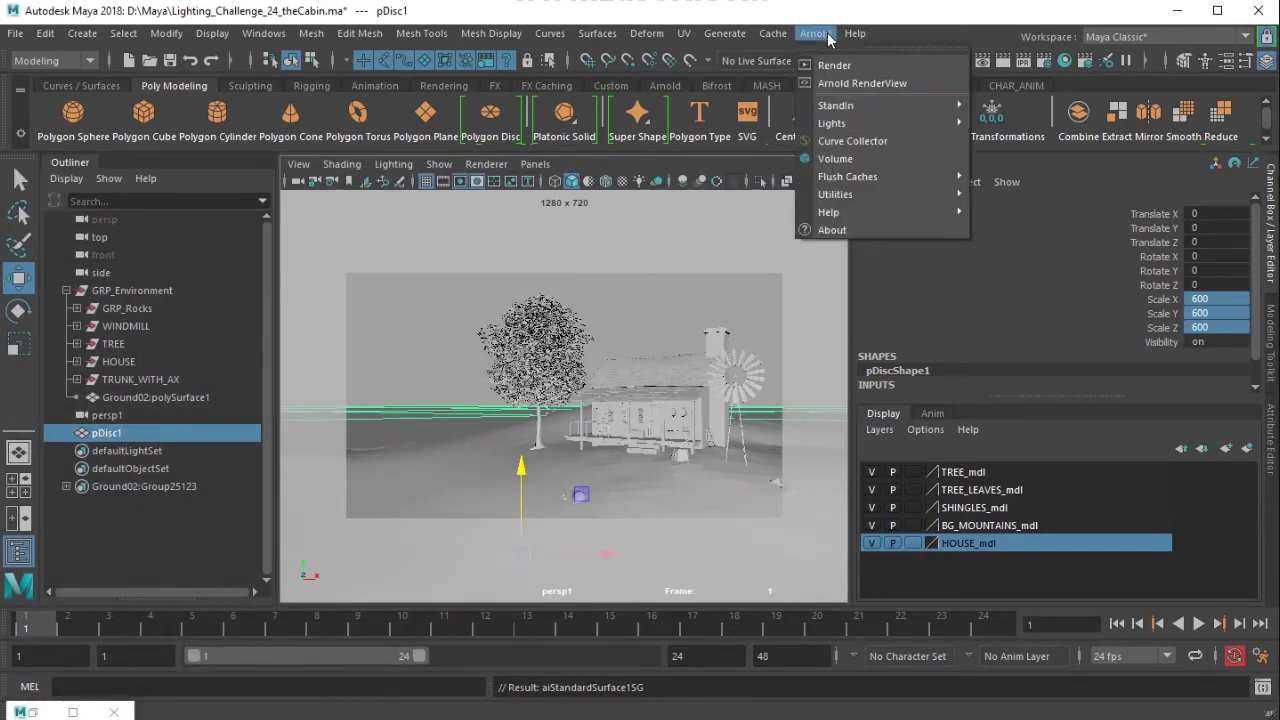
mouse_move(866, 122)
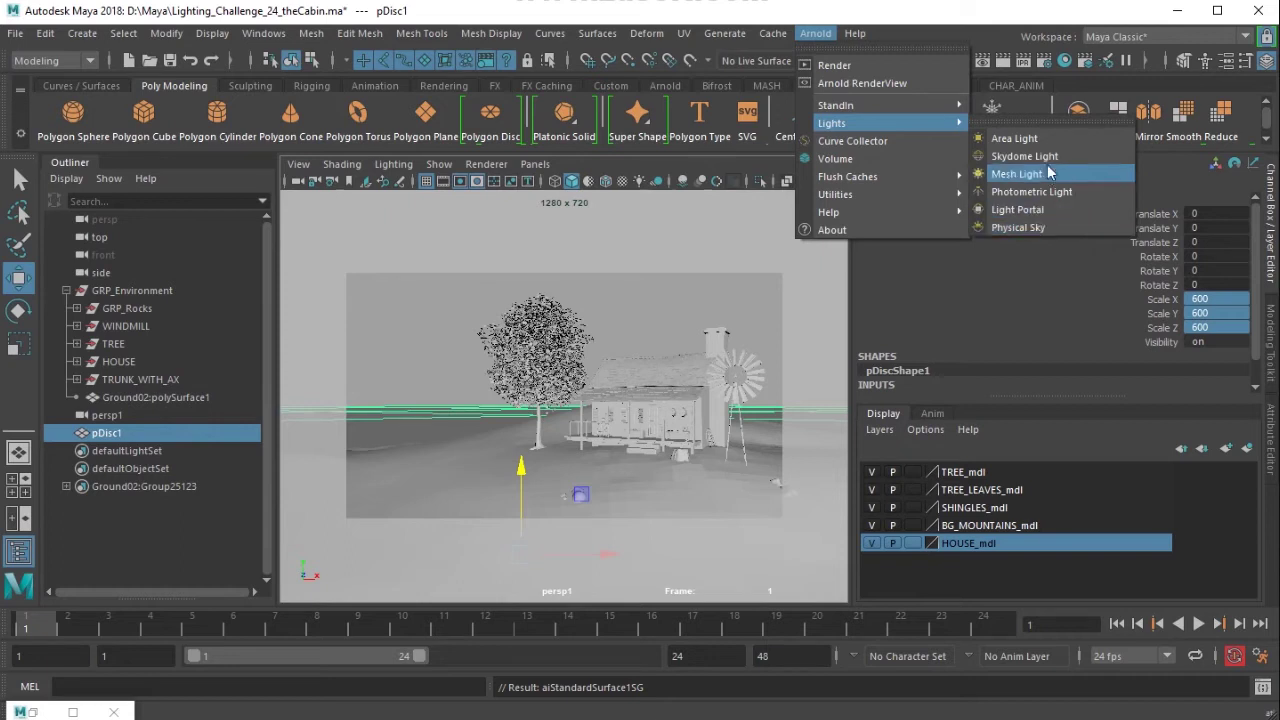
click(1041, 226)
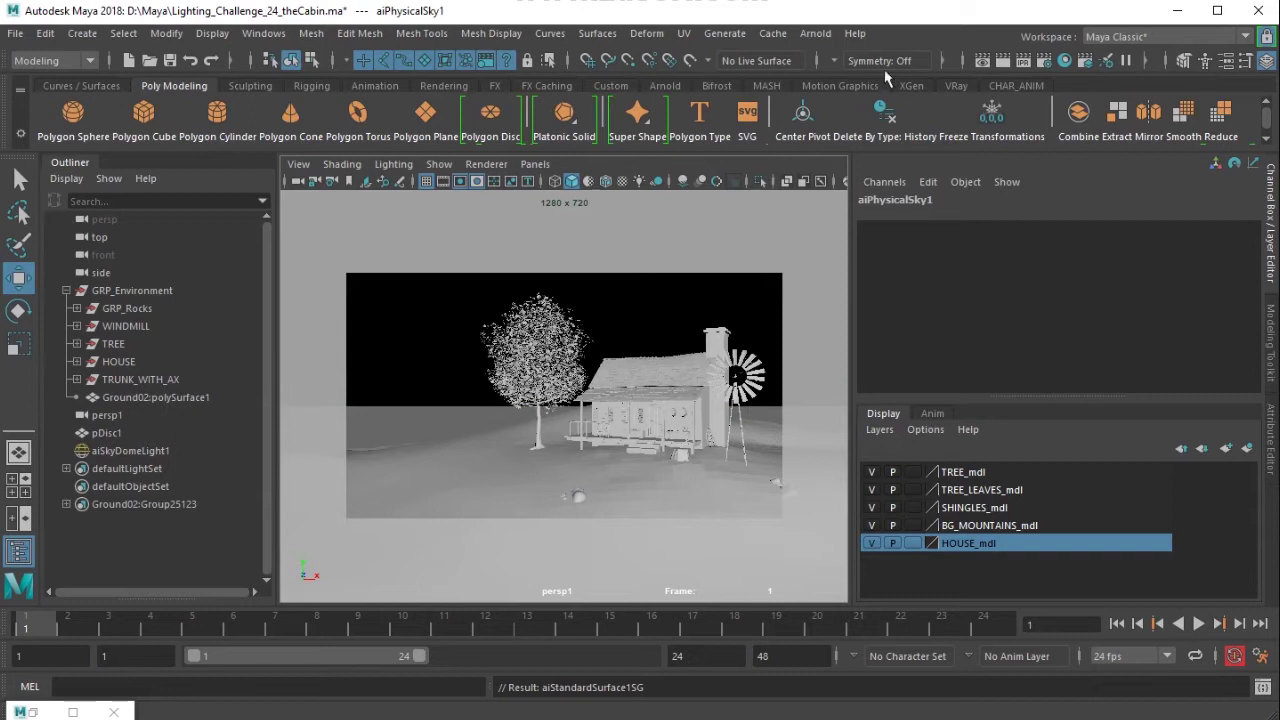
Render the cabin in Arnold RenderView and move the render window aside
click(815, 33)
click(850, 85)
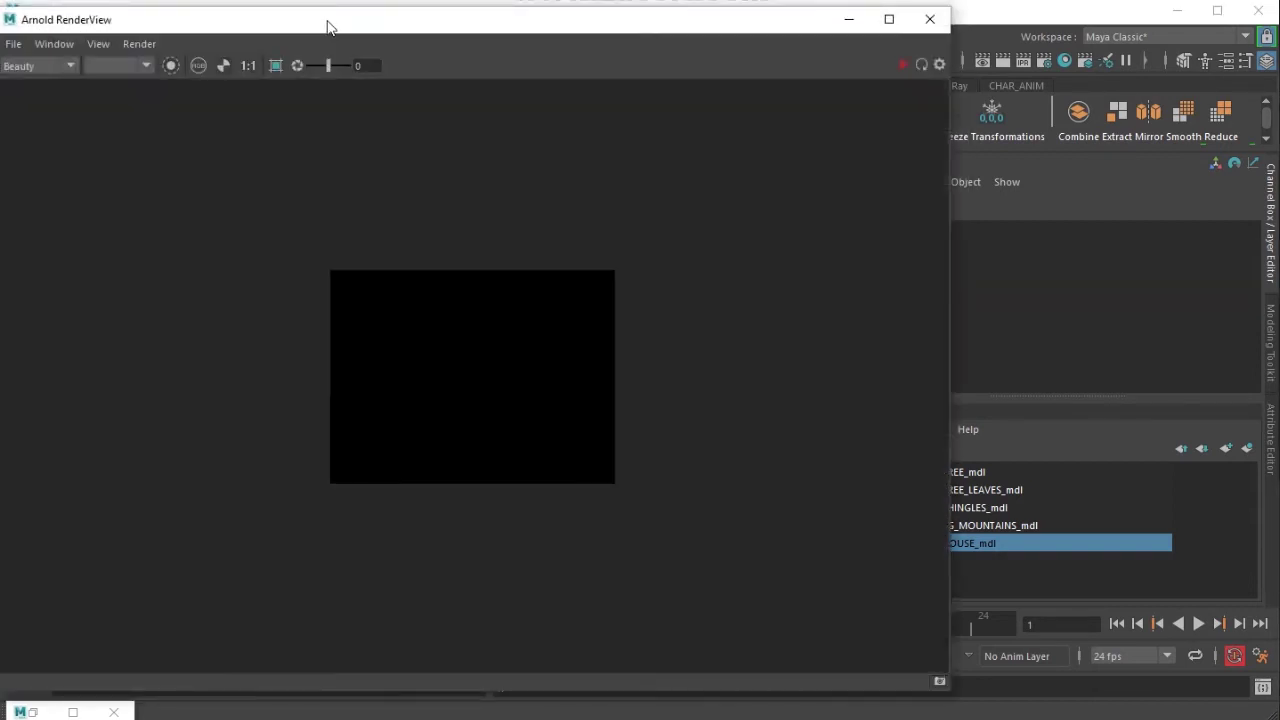
drag(326, 26, 473, 31)
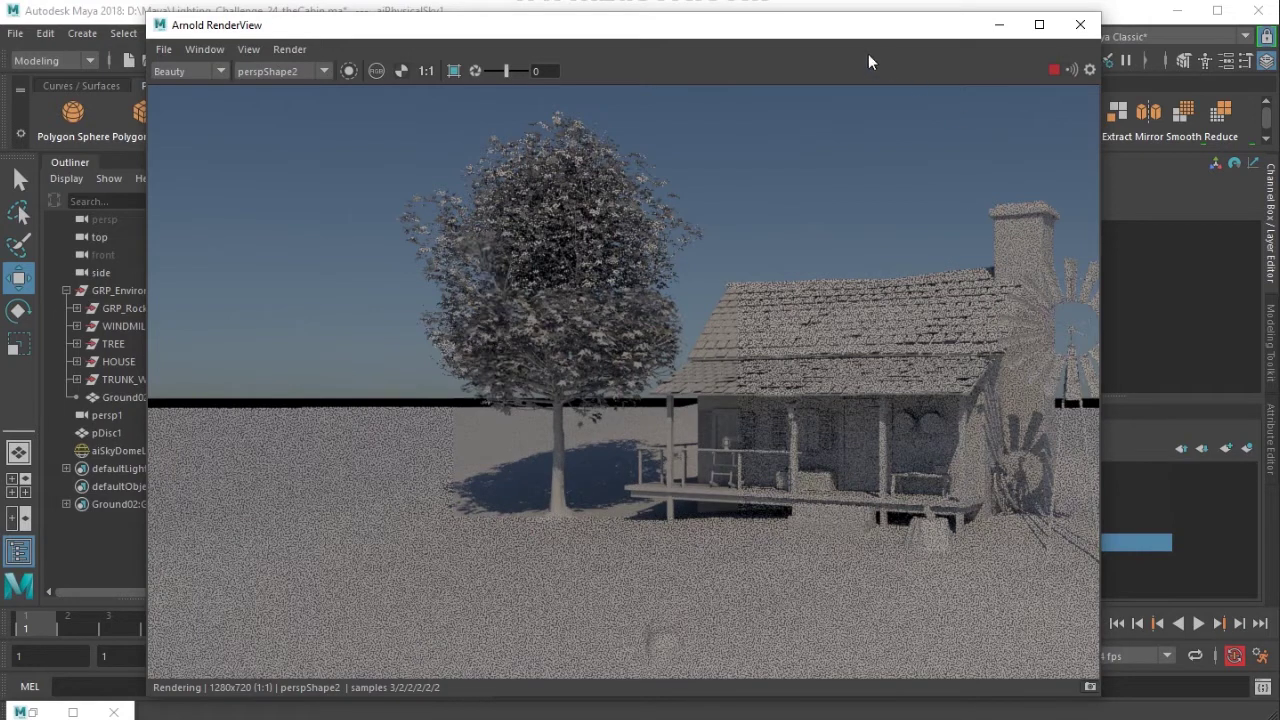
drag(851, 40, 941, 289)
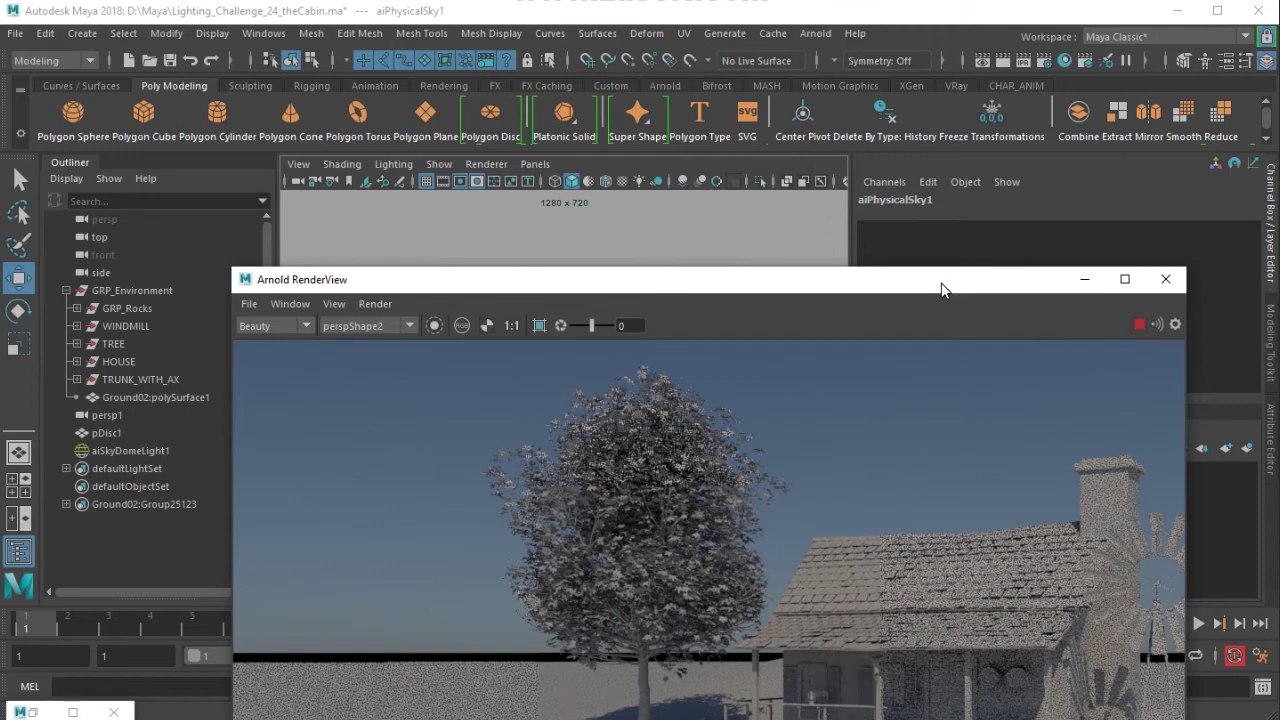
drag(941, 289, 865, 494)
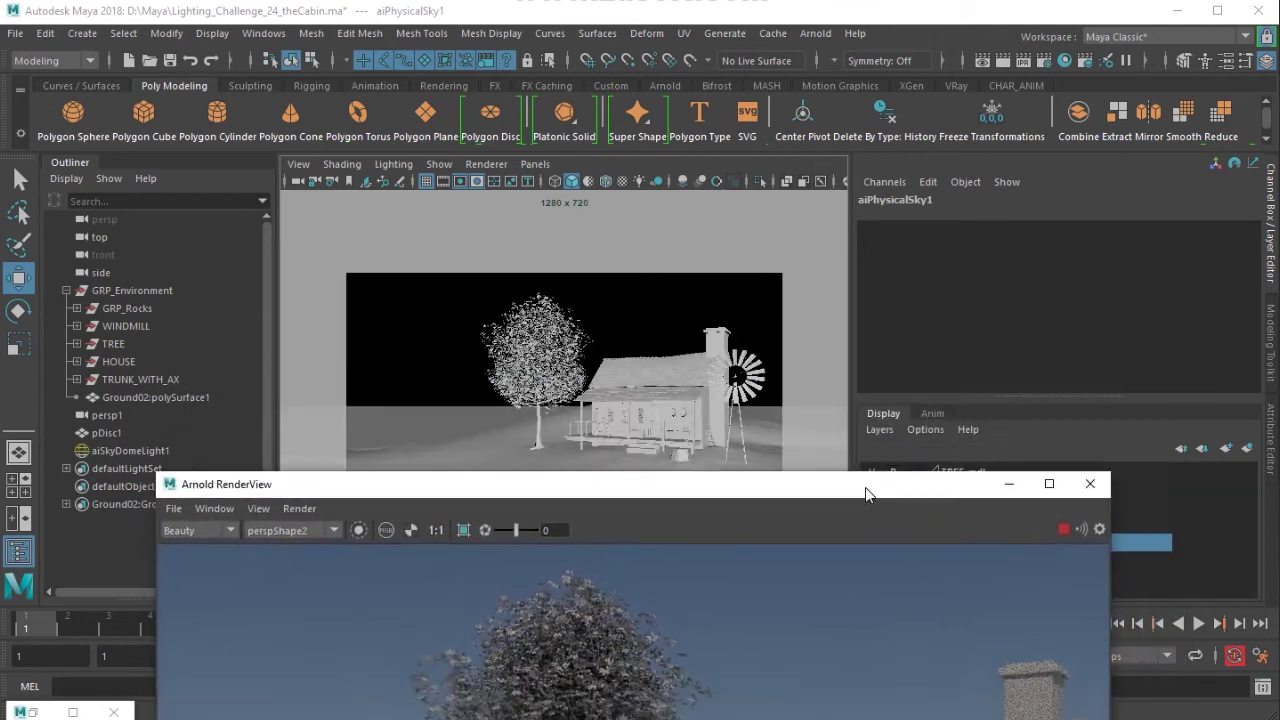
click(414, 414)
Move the render window down and scale the disc uniformly to 1500
drag(643, 496, 398, 141)
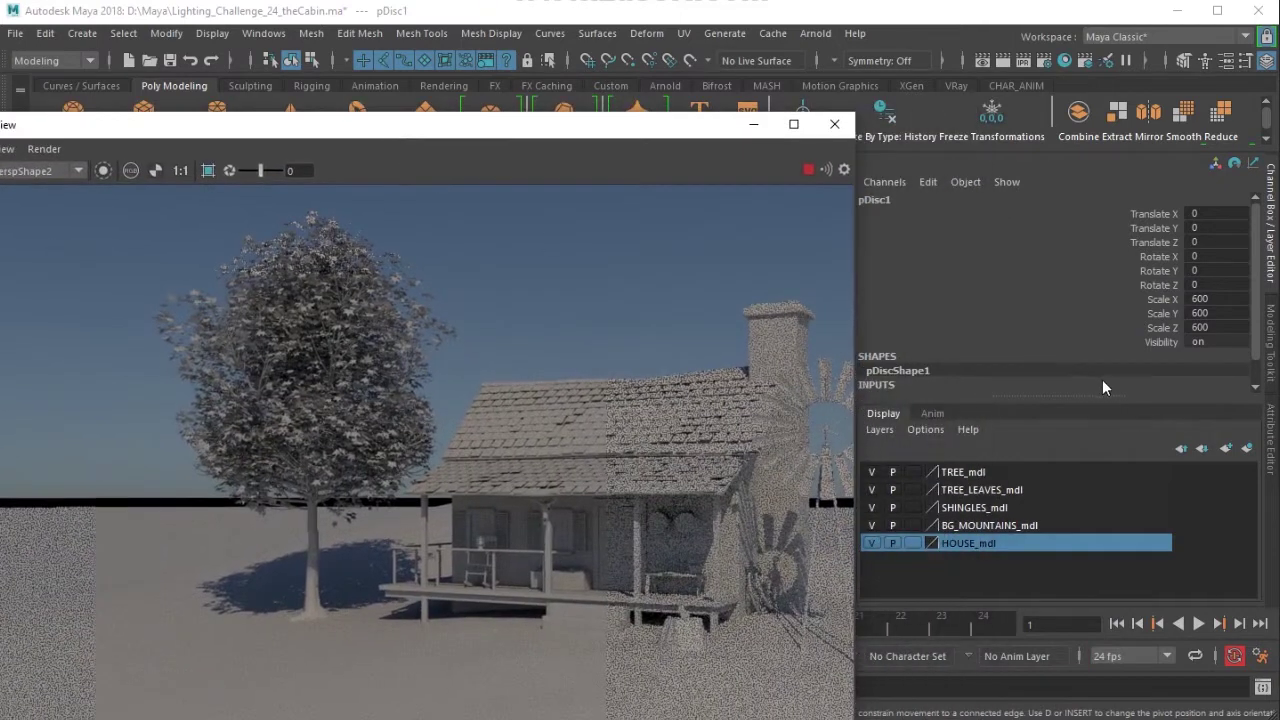
drag(576, 141, 480, 560)
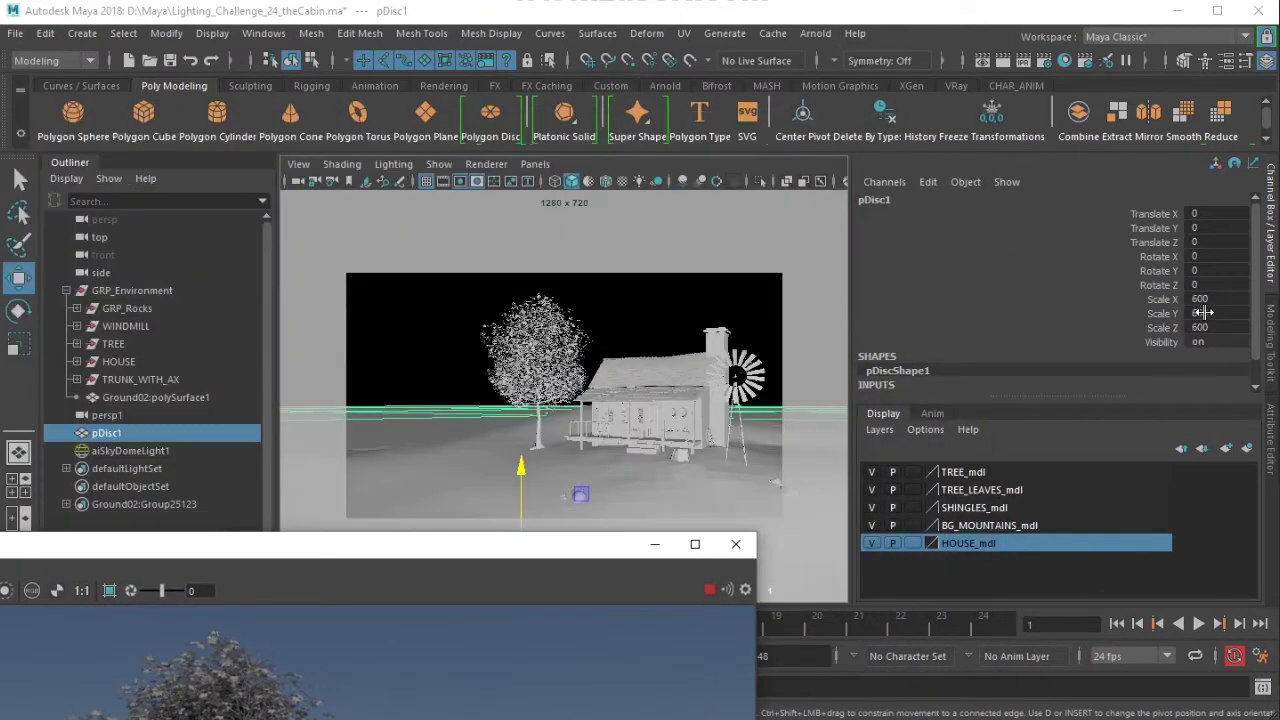
drag(1200, 299, 1216, 325)
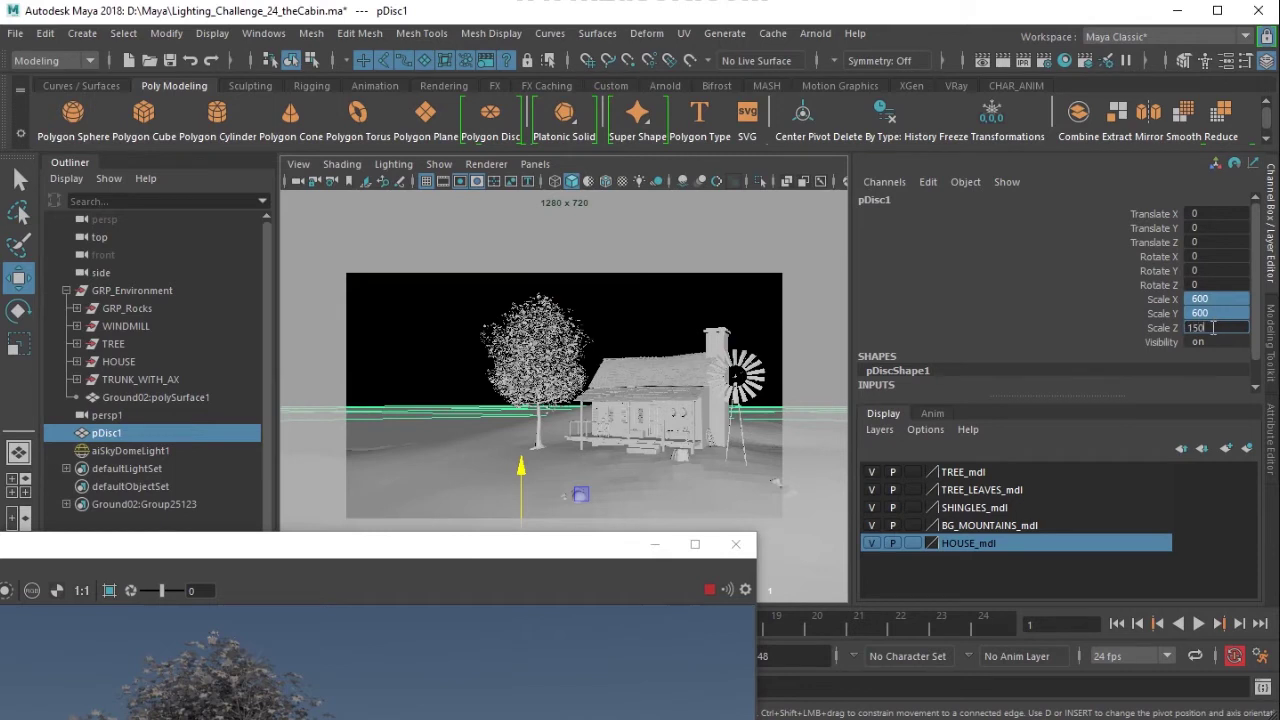
key(Return)
Raise the render window and rescale the disc to 2500 on all axes
drag(429, 549, 703, 59)
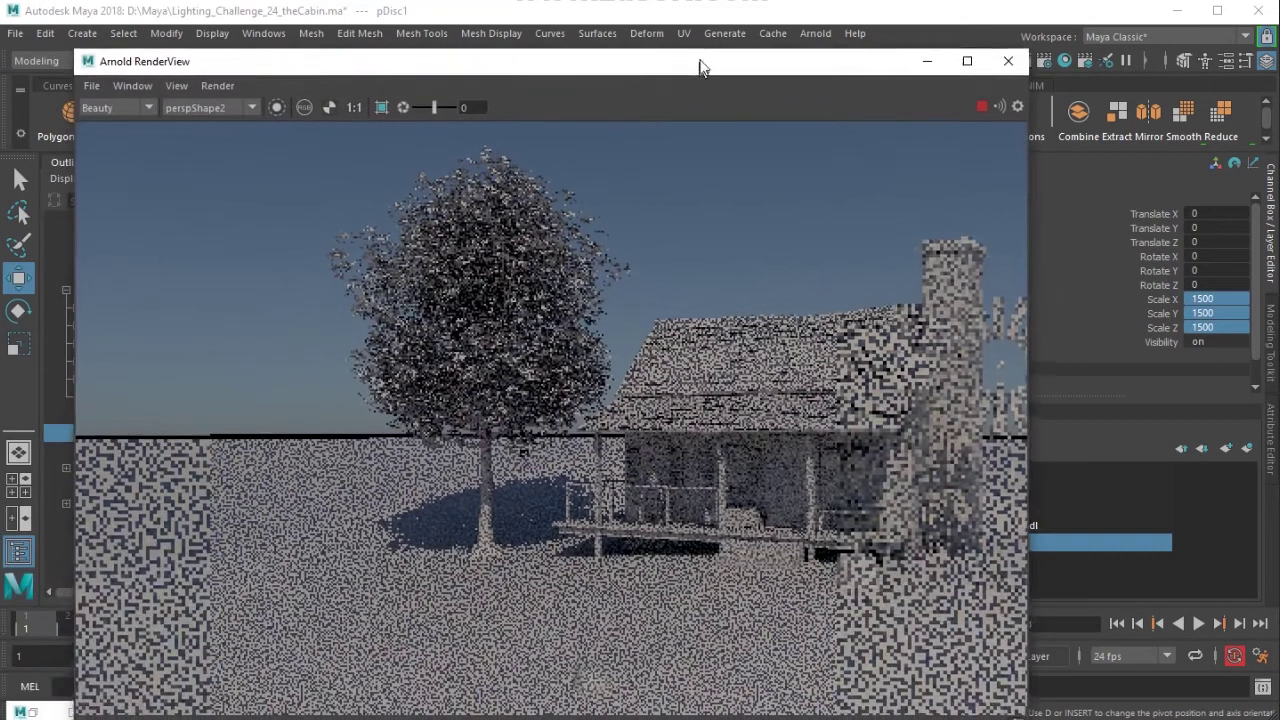
click(1218, 320)
click(1218, 326)
text(2500)
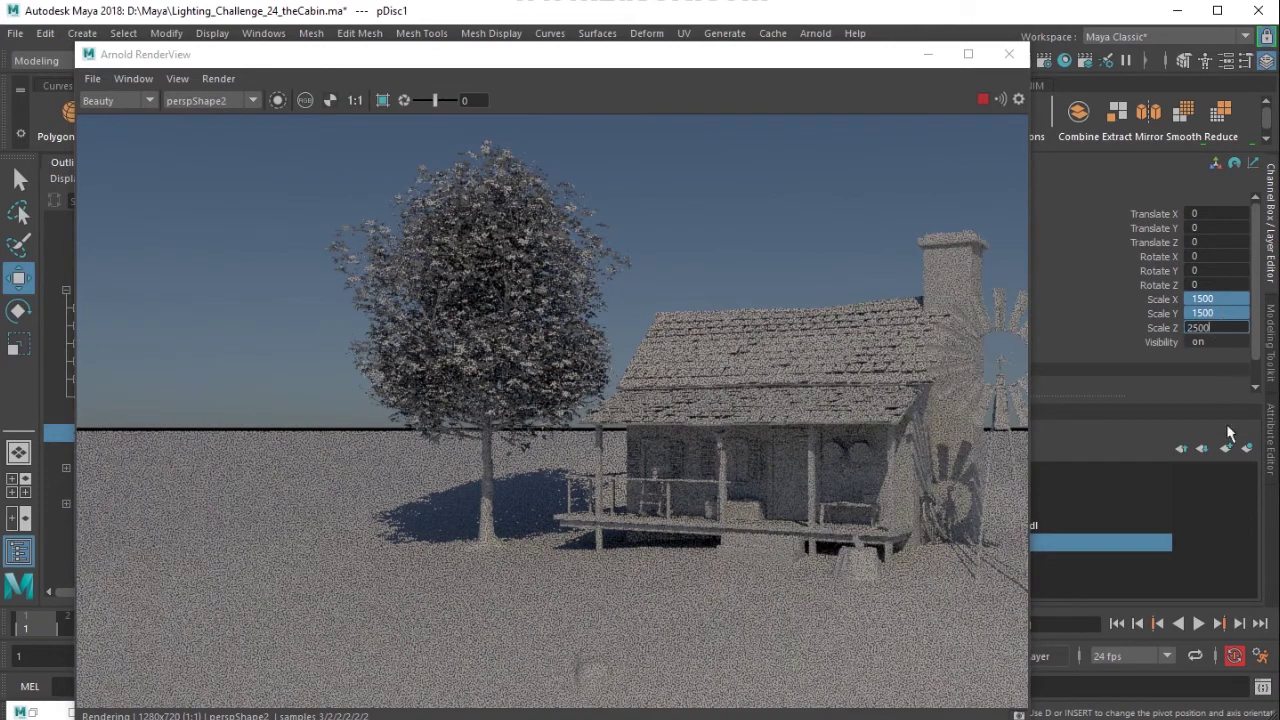
key(Return)
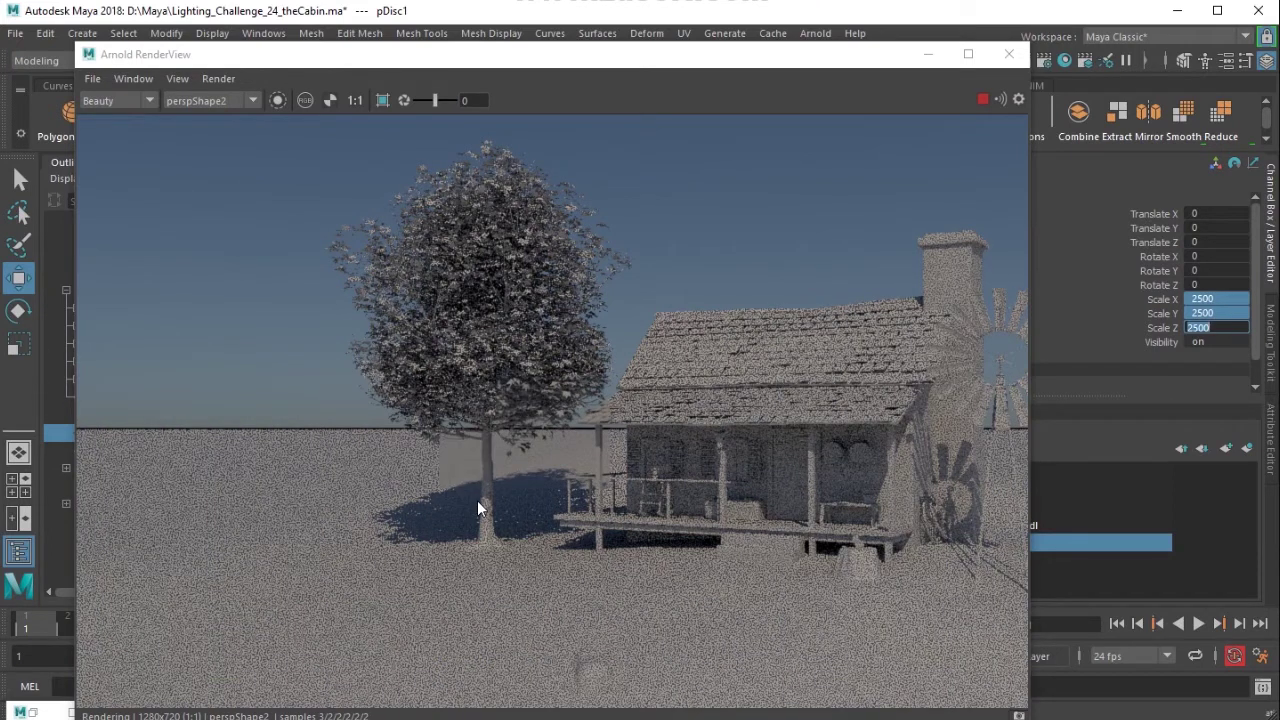
Scale the disc to 5000 on all axes and minimize the render window
click(1215, 327)
click(1220, 328)
text(5)
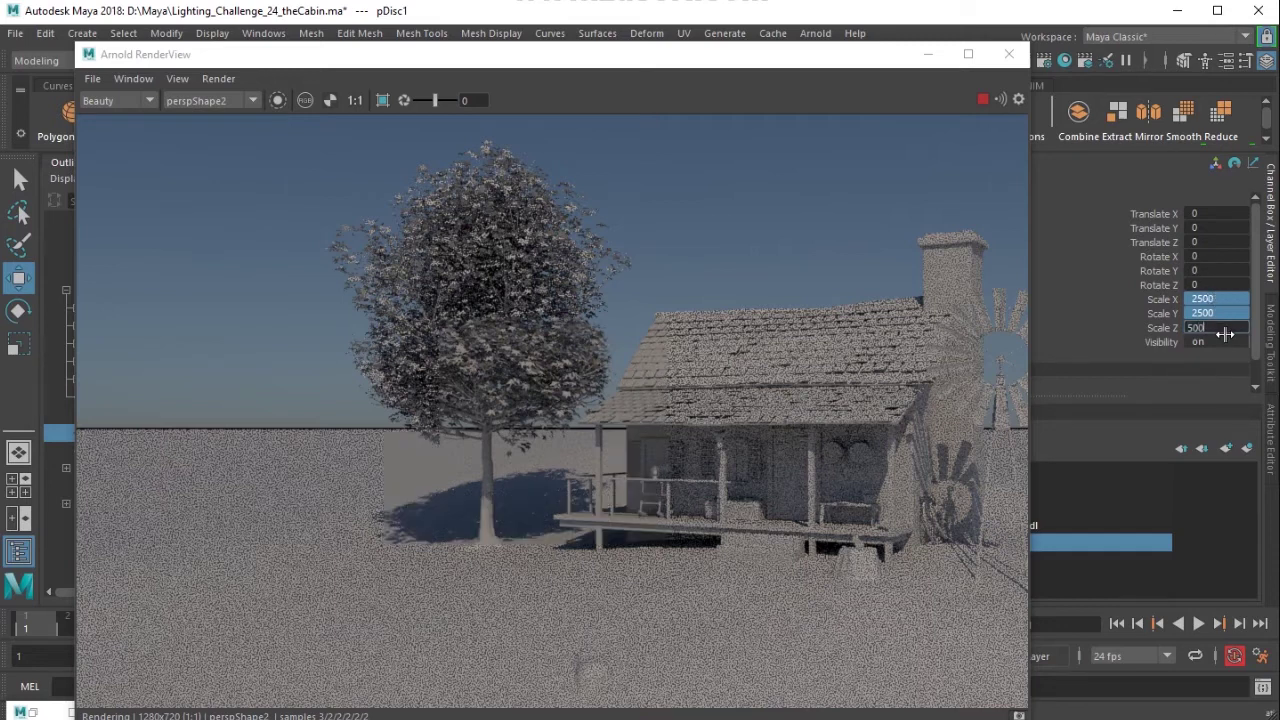
text(0)
key(Return)
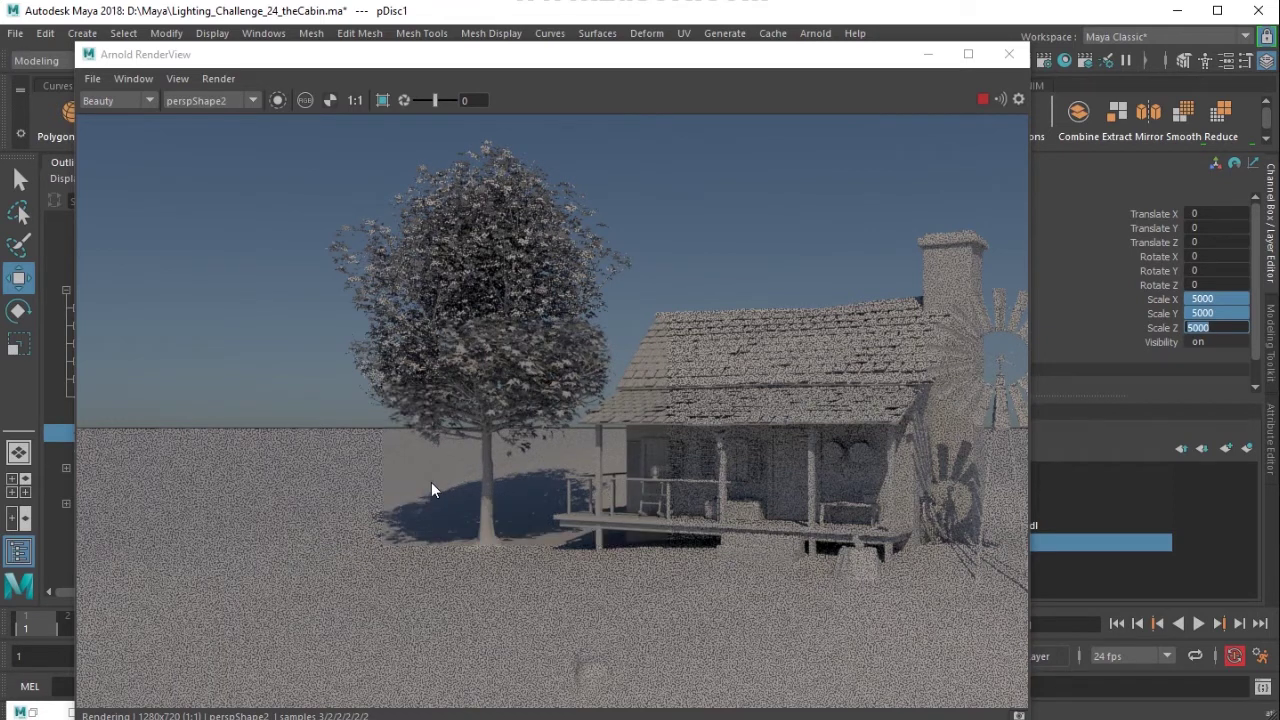
click(398, 460)
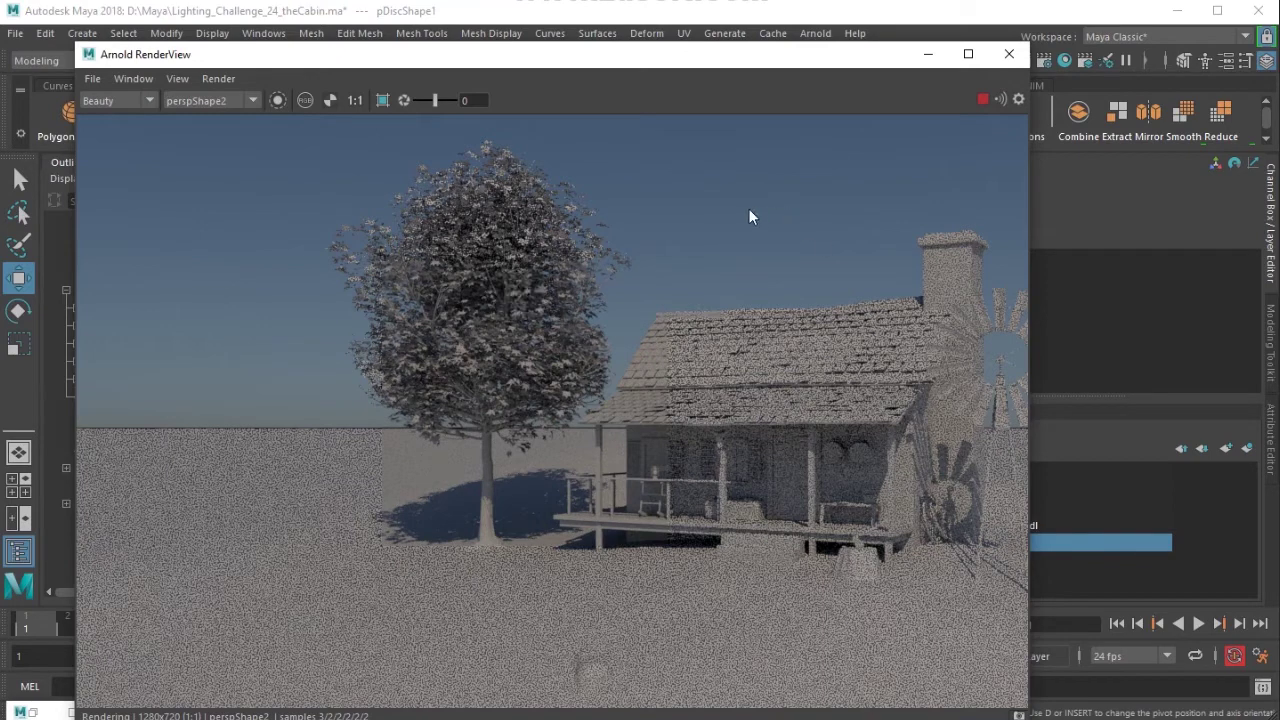
drag(670, 56, 744, 99)
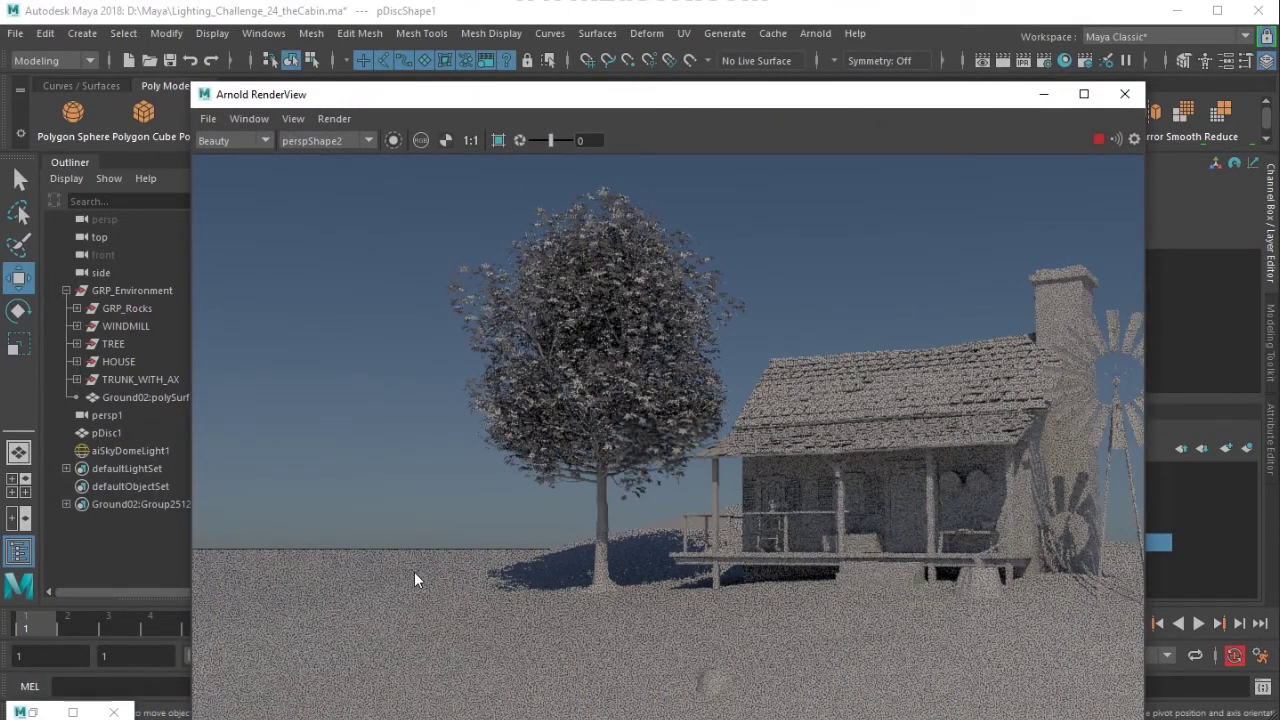
click(1043, 94)
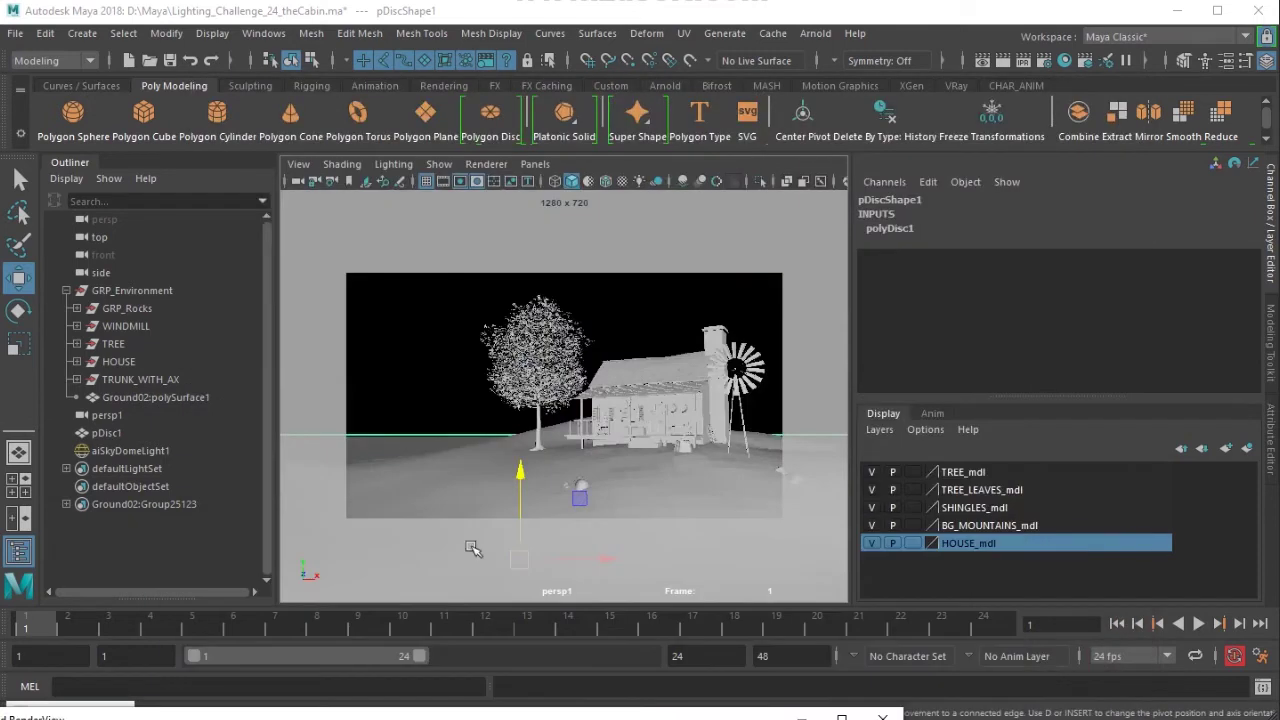
Assign a new aiStandardSurface material to the ground disc pDisc1
click(390, 445)
right_drag(390, 445, 420, 474)
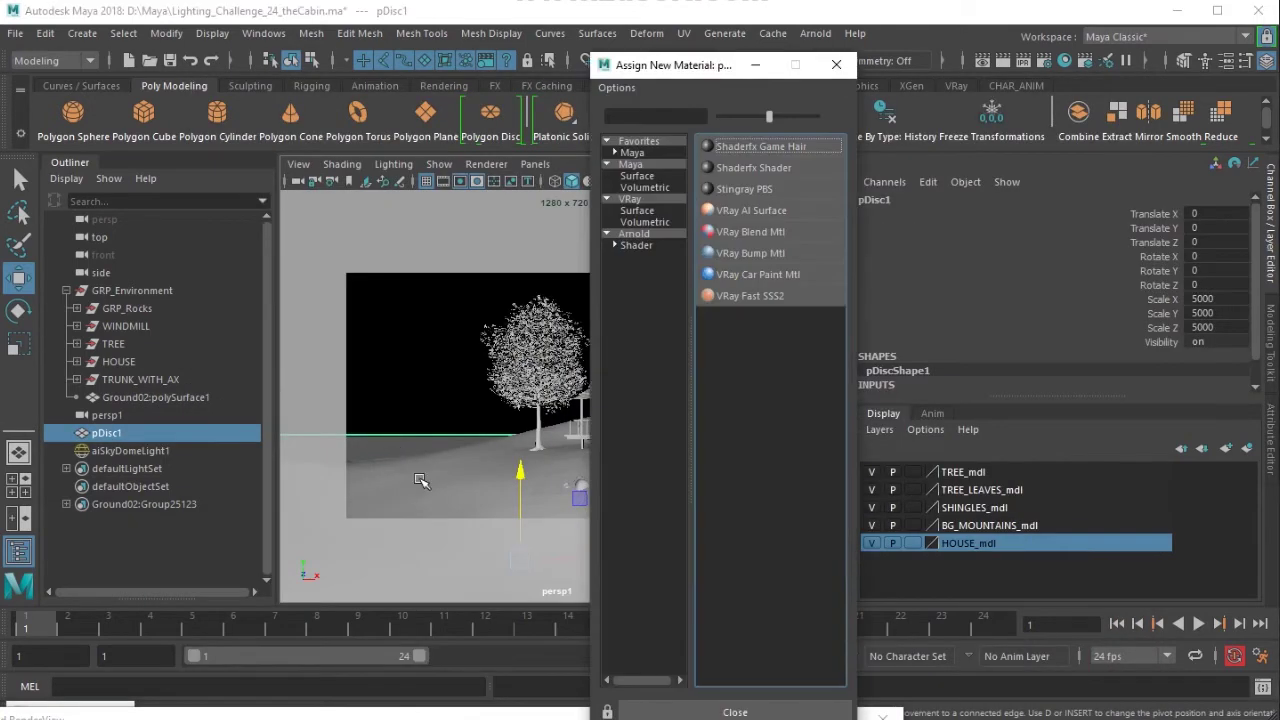
click(636, 245)
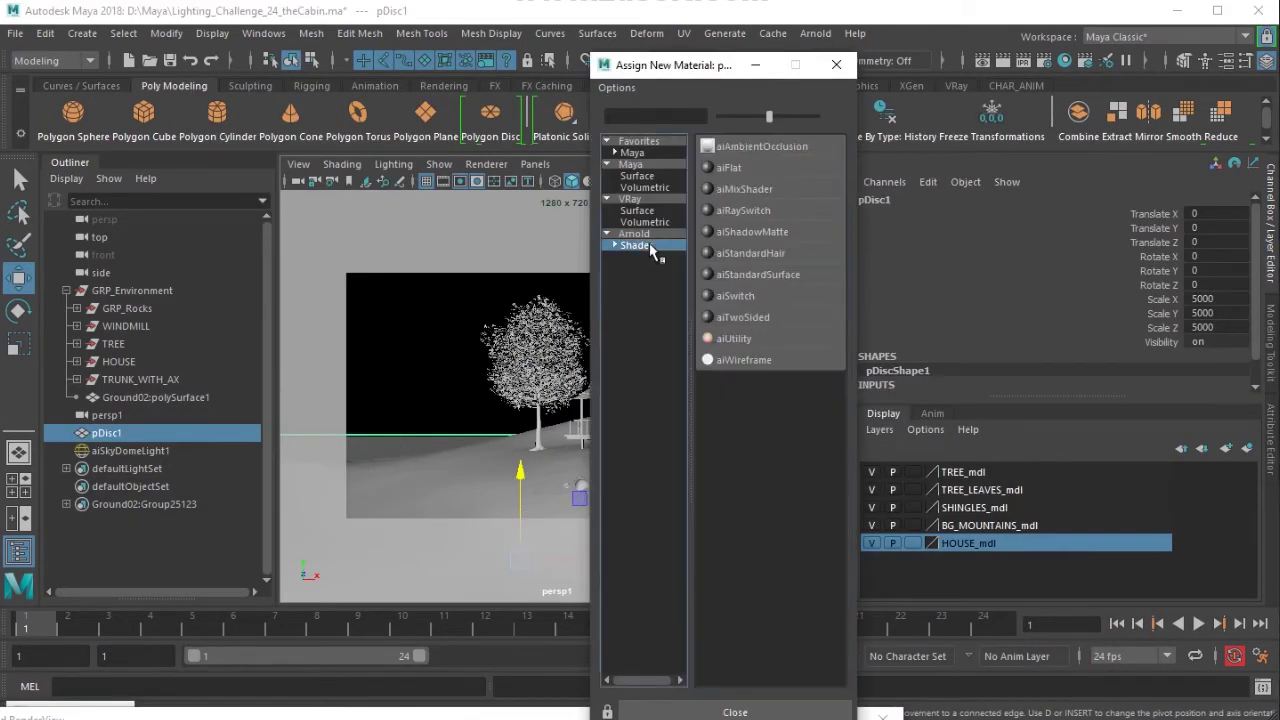
click(789, 280)
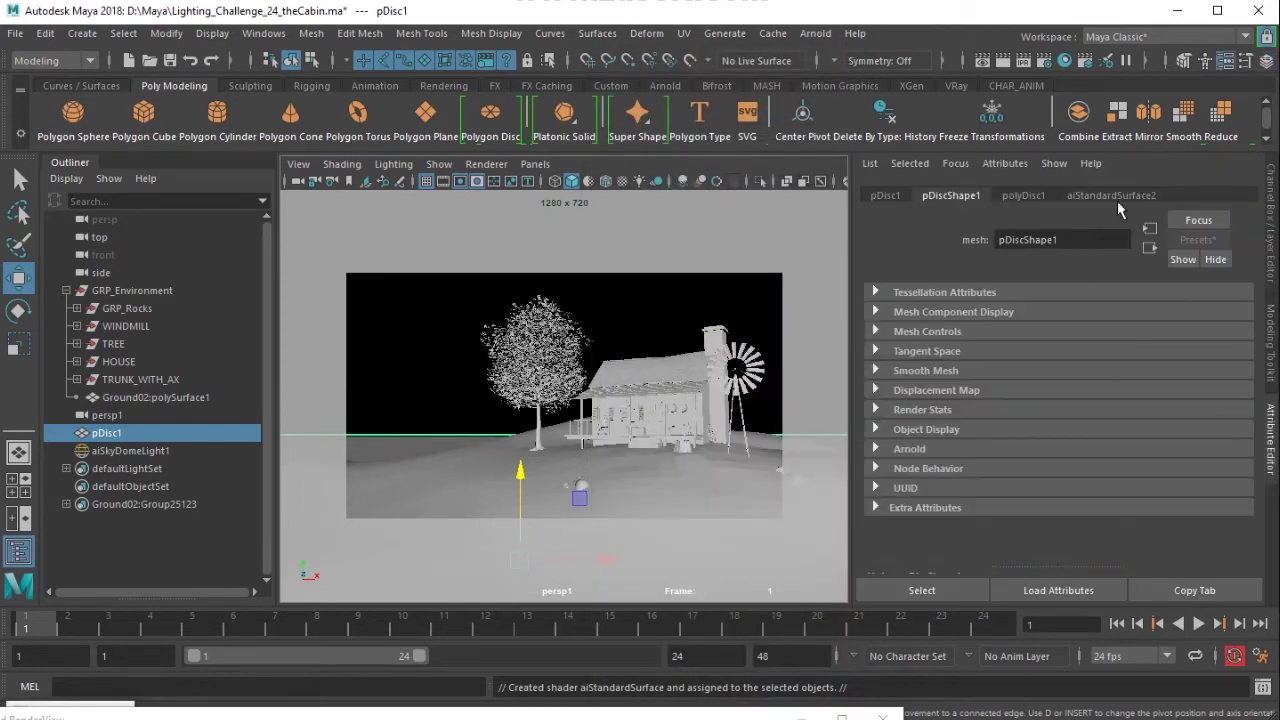
Rename the material to water_shader and expand its Geometry section
click(1111, 195)
text(water shade)
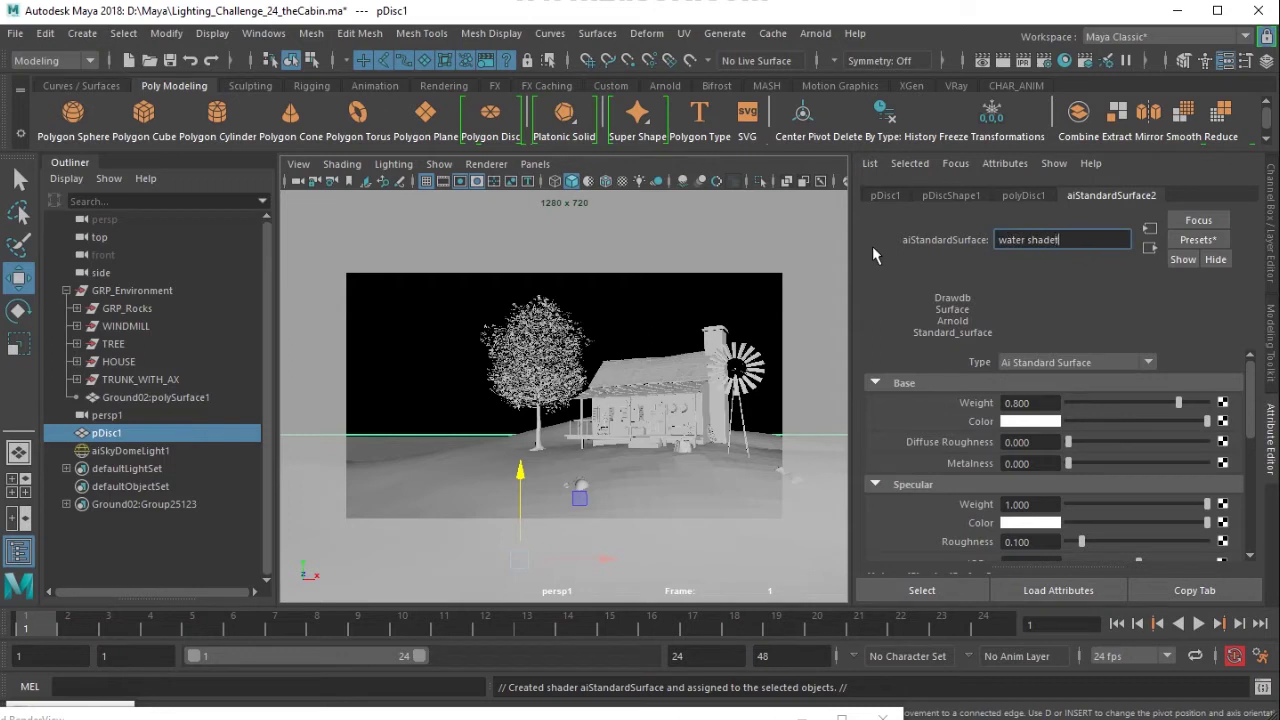
text(r)
key(Return)
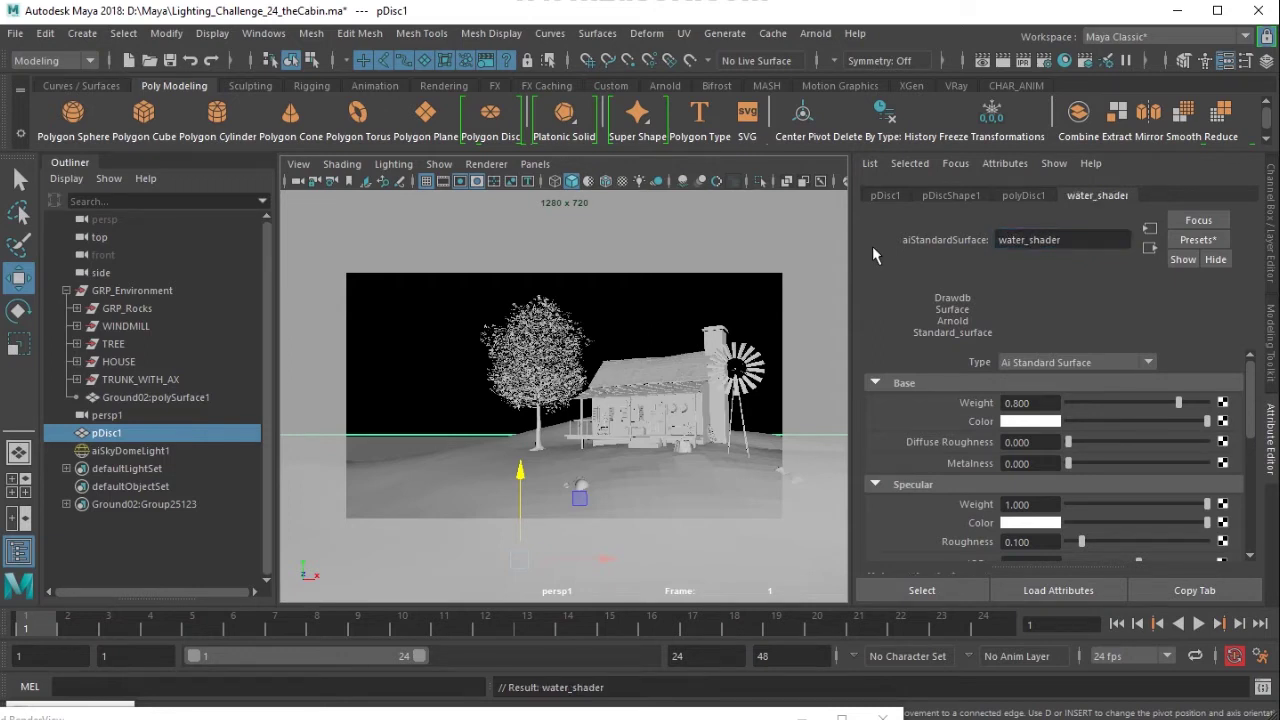
scroll(1098, 447, down, 3)
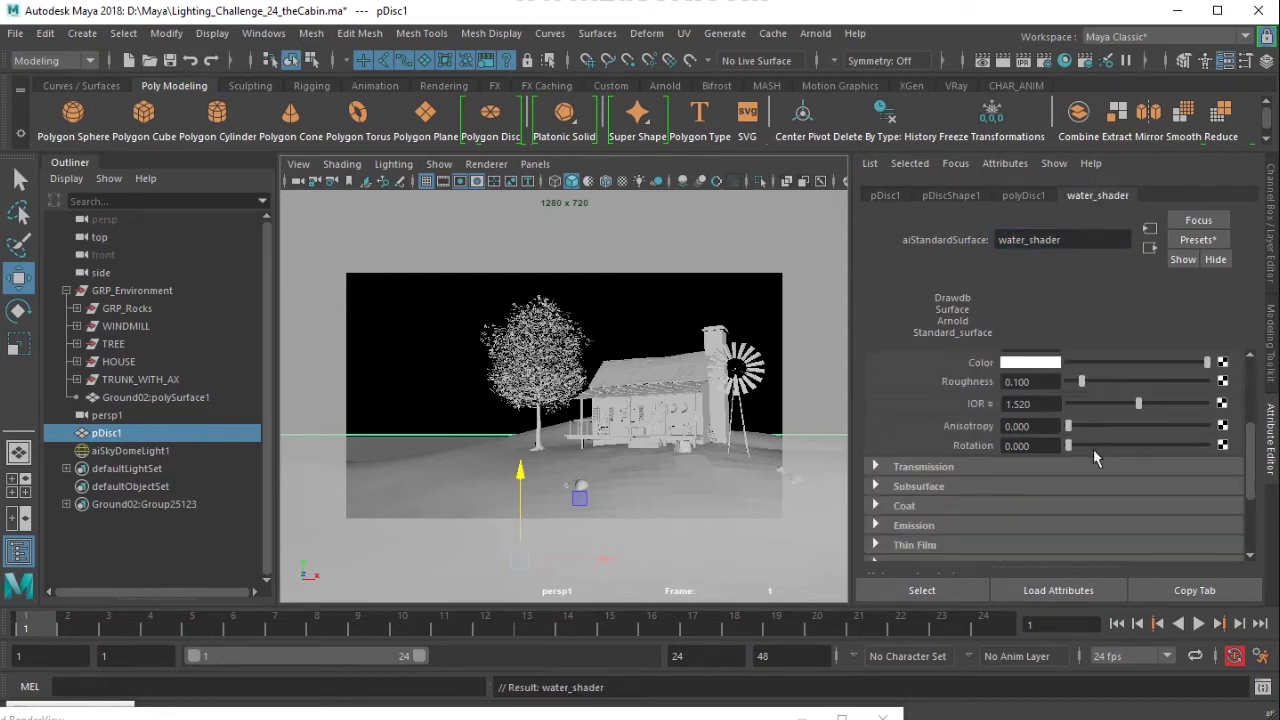
scroll(984, 490, down, 2)
click(944, 433)
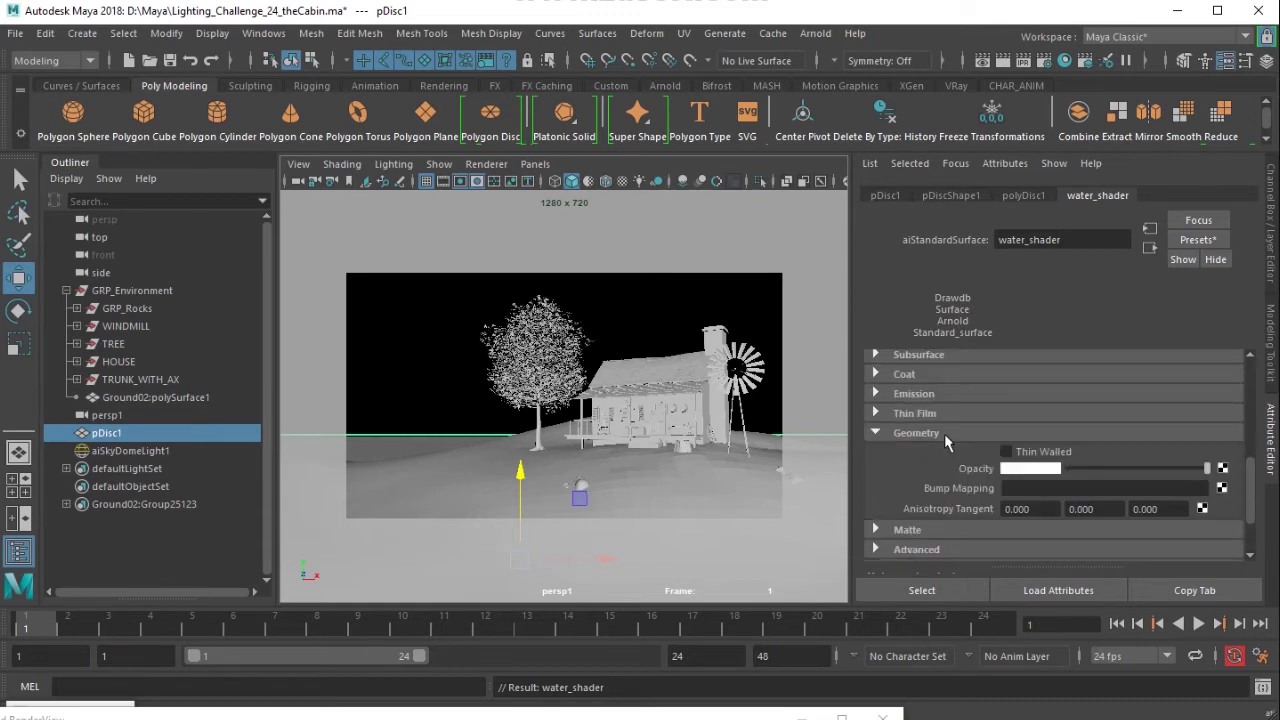
Connect a 2D Noise texture to water_shader's Bump Mapping
click(1221, 487)
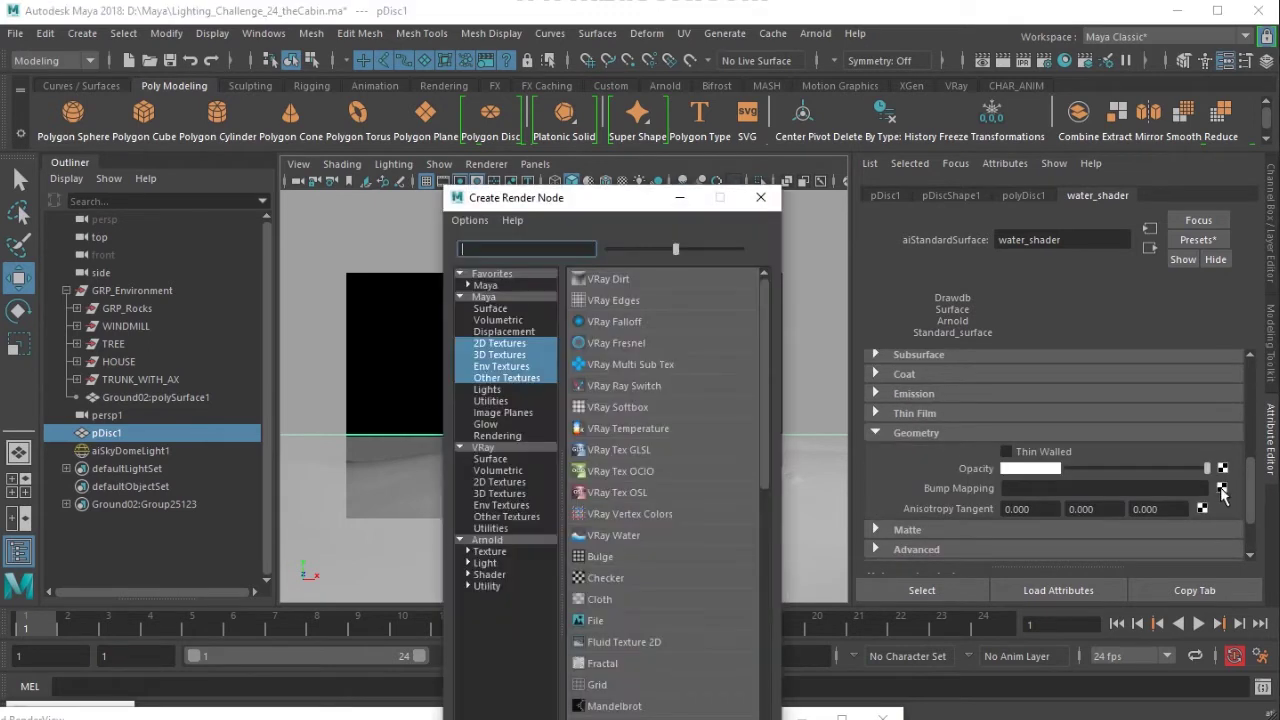
click(502, 345)
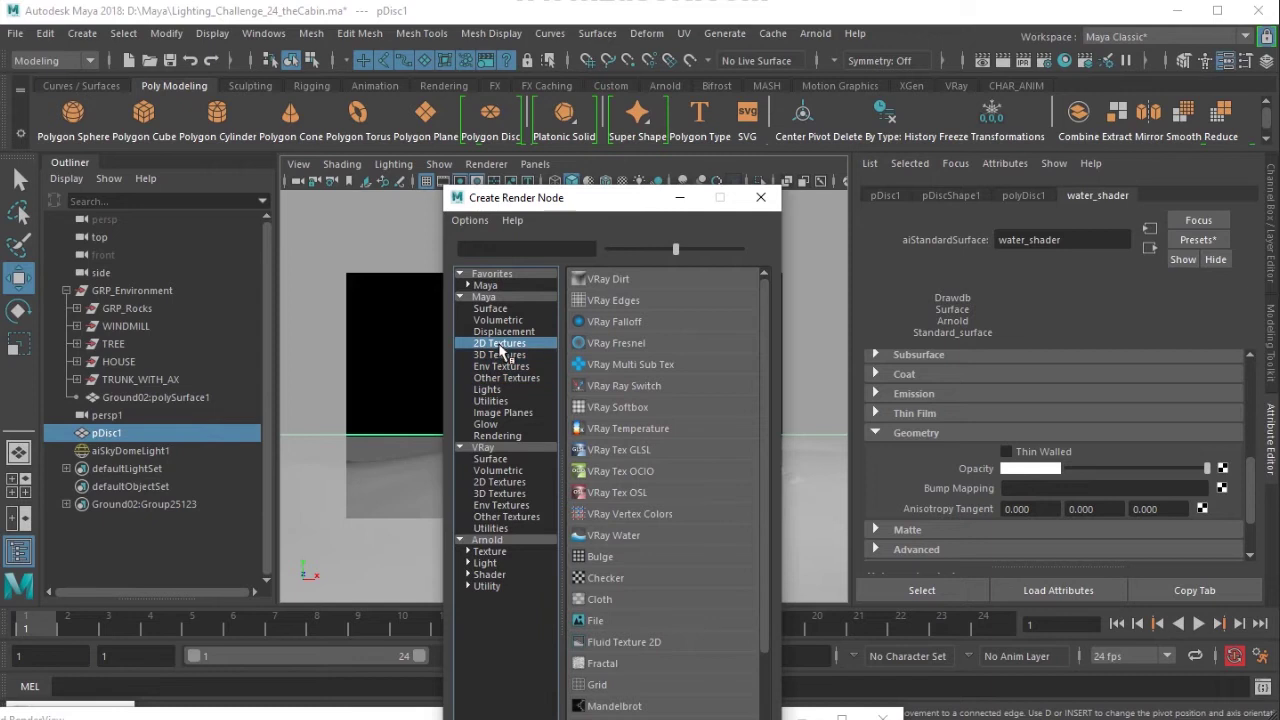
scroll(710, 640, down, 2)
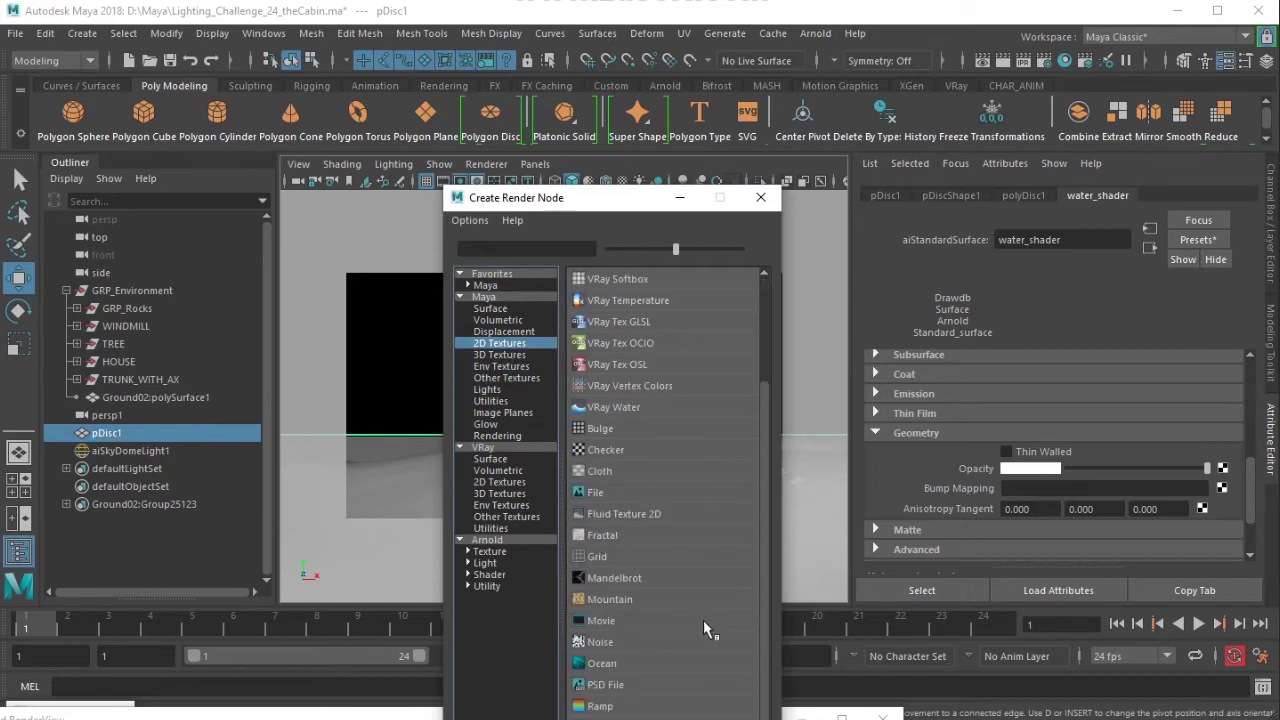
click(638, 641)
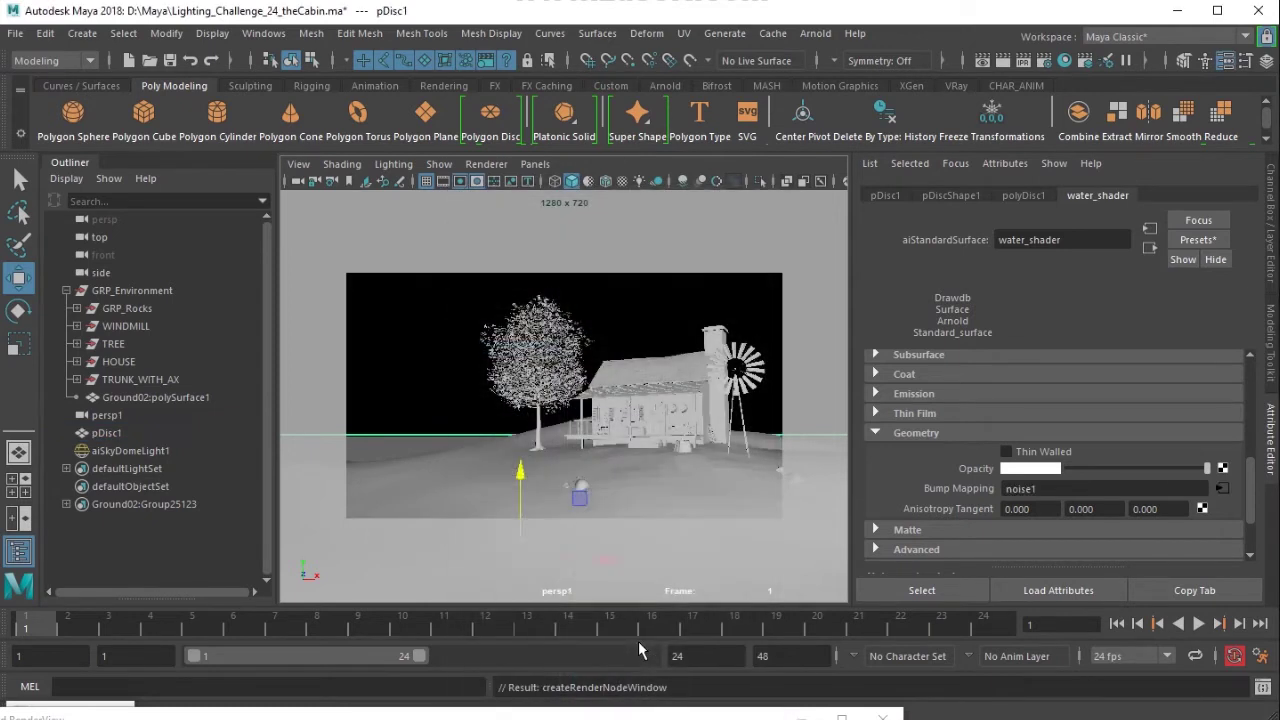
Set noise1 type to Wispy and its place2dTexture1 Repeat U to 100
click(1222, 488)
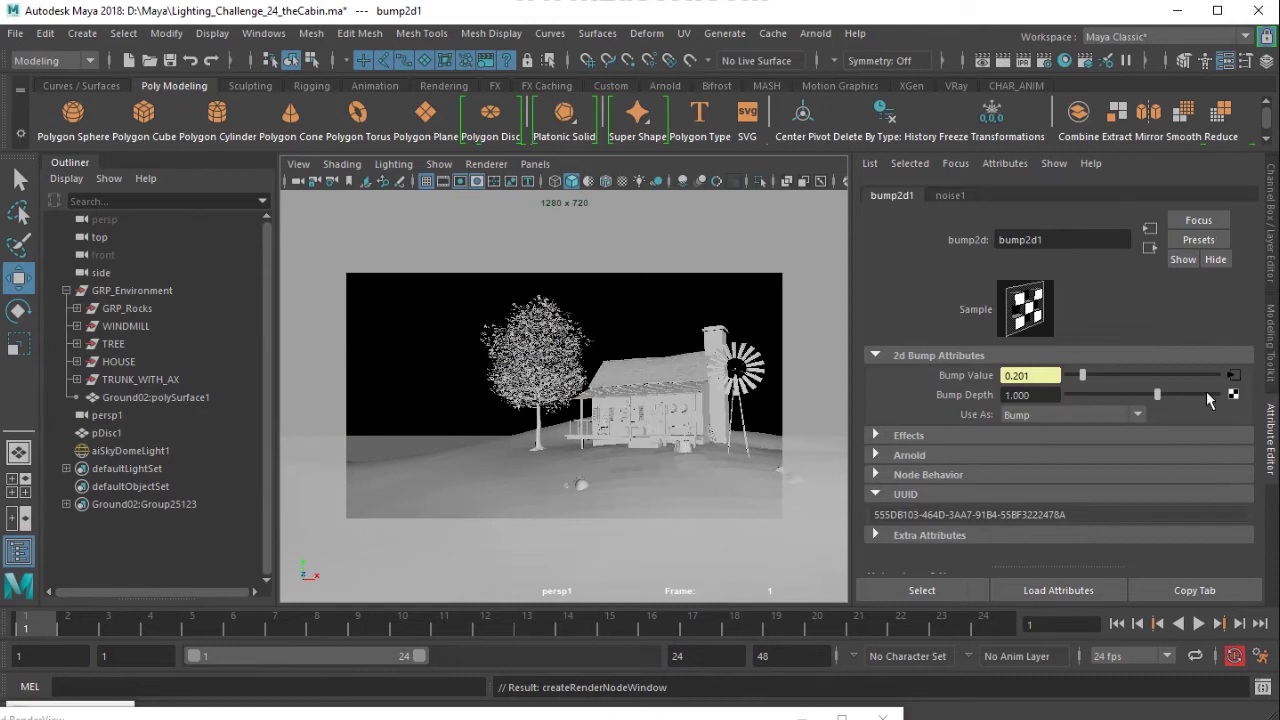
click(1233, 375)
scroll(1057, 483, down, 2)
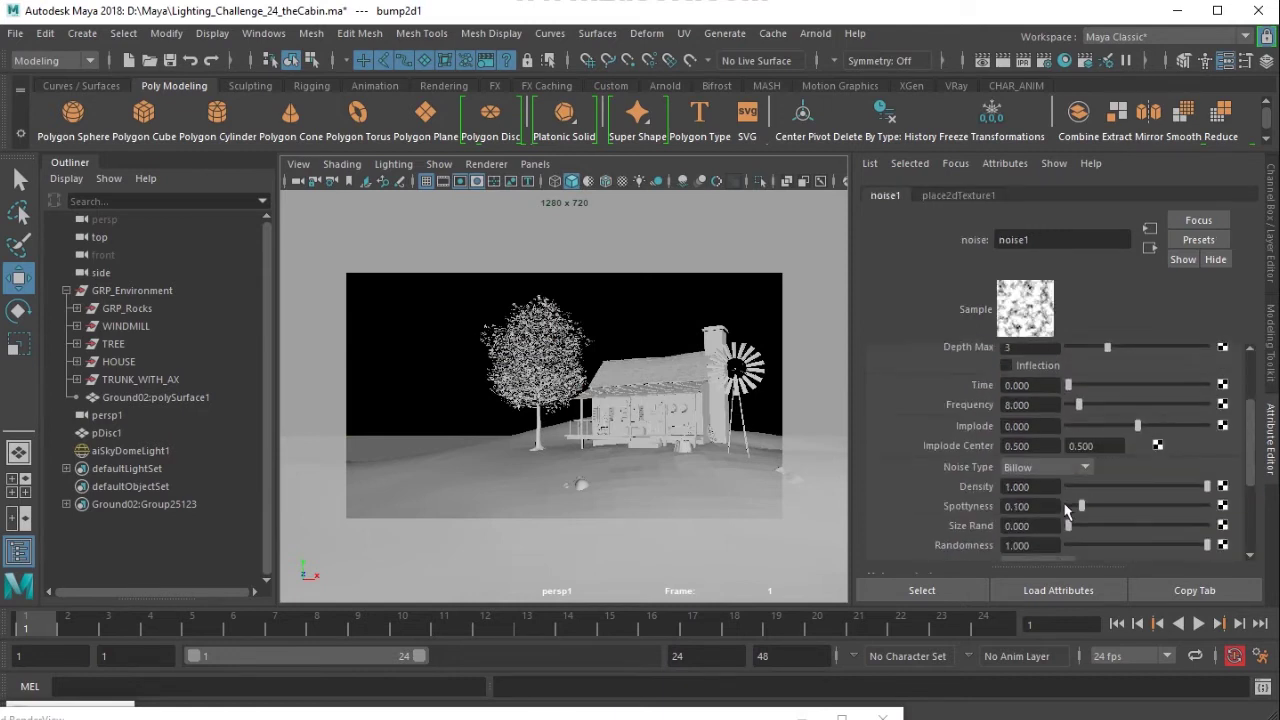
click(1047, 467)
click(1038, 541)
click(1146, 249)
double_click(1015, 511)
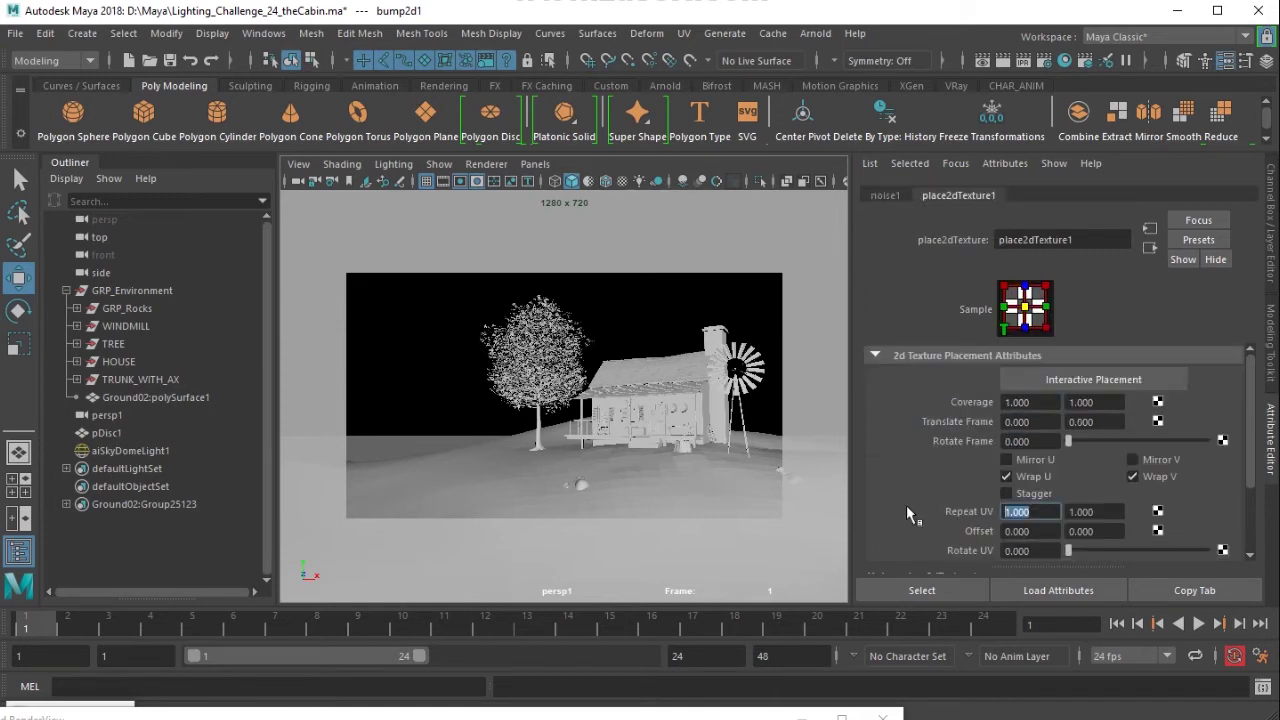
text(100)
key(Tab)
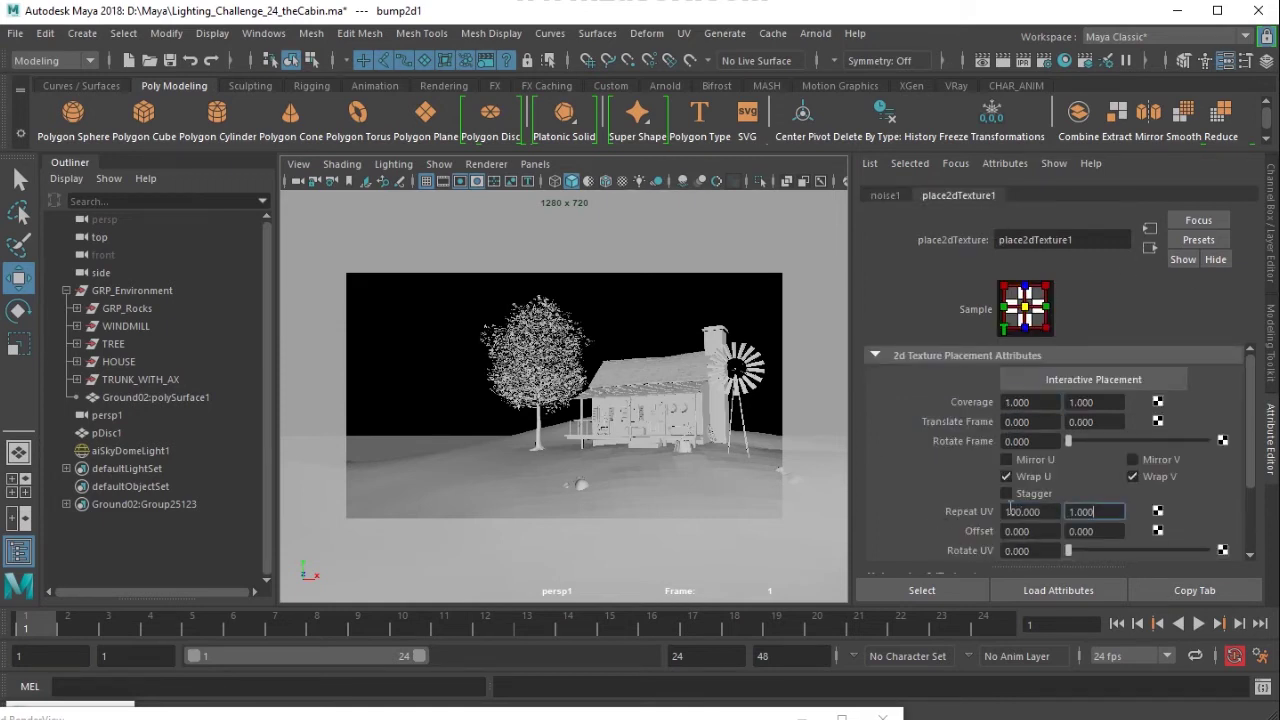
Set the noise Repeat V to 100, then stop the Arnold render of the cabin
double_click(1110, 511)
text(100)
key(Return)
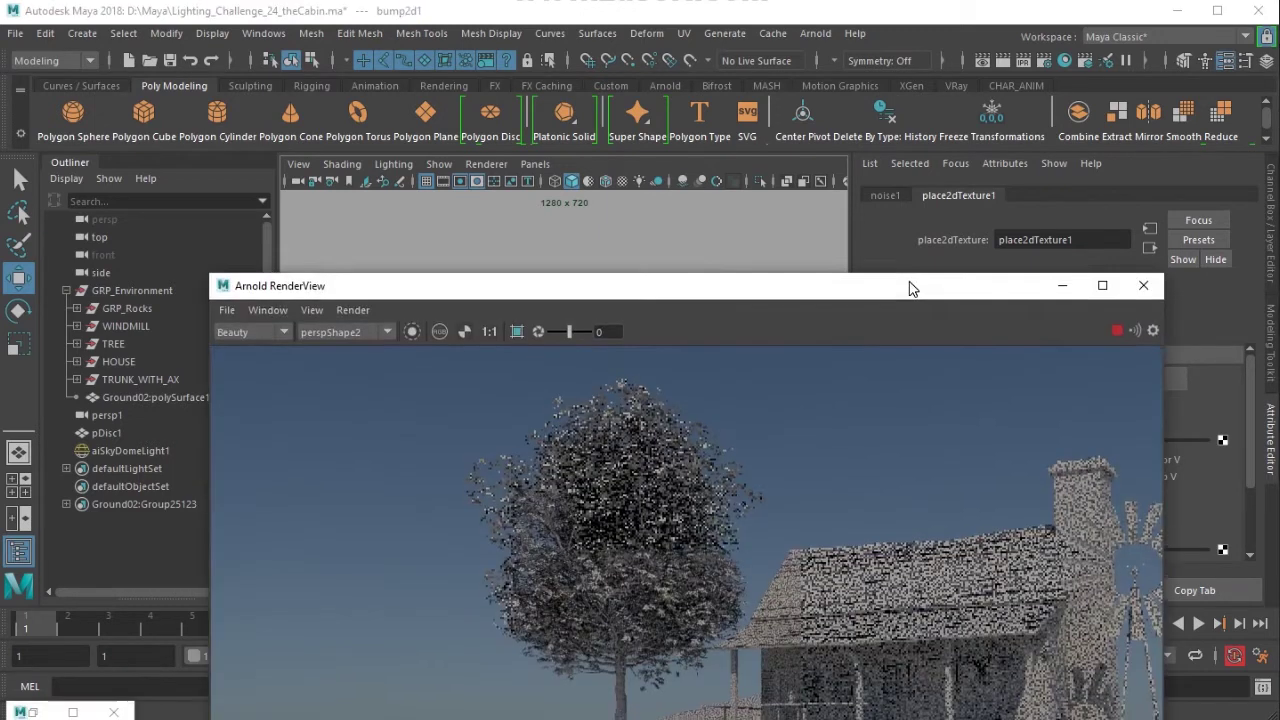
drag(911, 286, 903, 108)
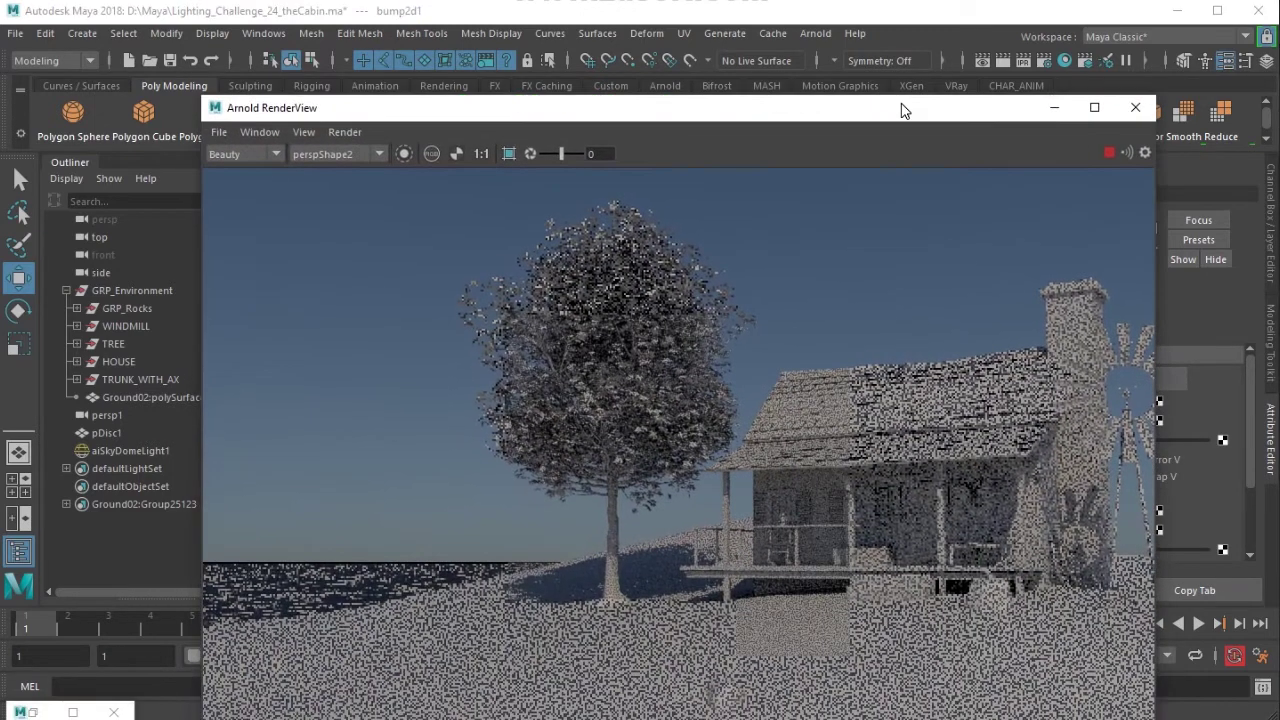
click(1109, 153)
Save the scene under the new name Lighting_Challenge_24_theCabin02.ma
click(14, 33)
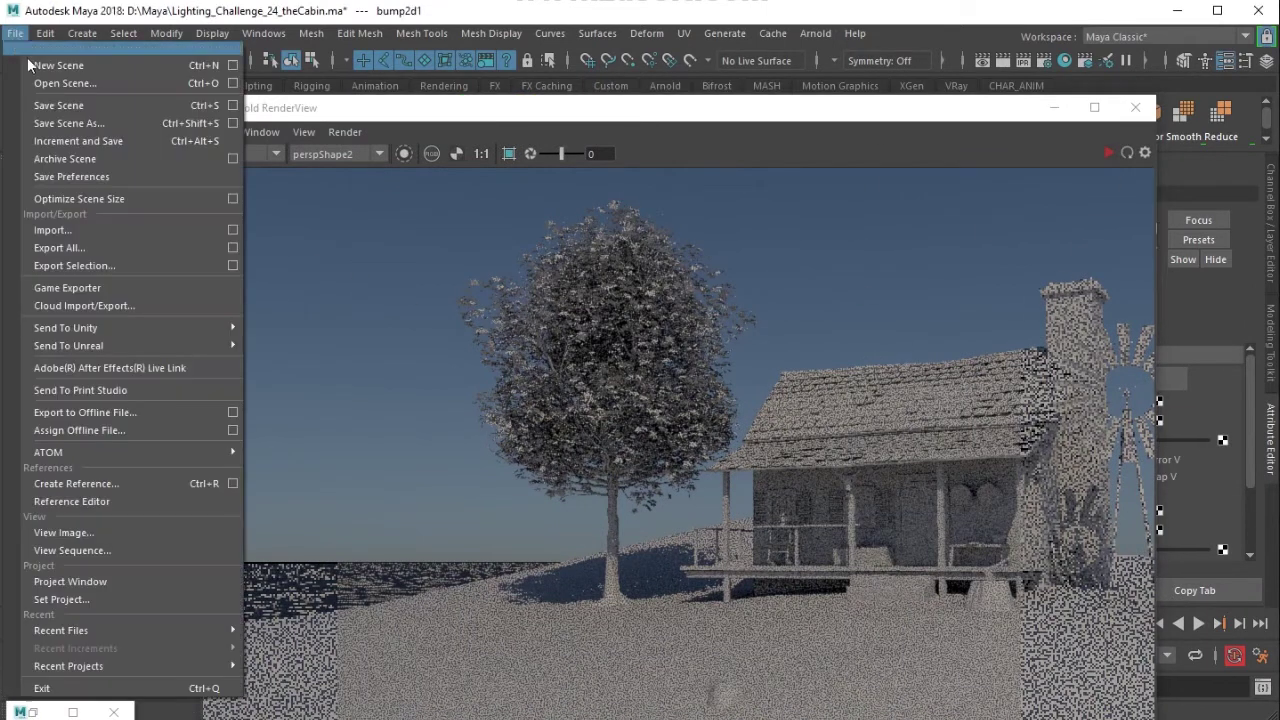
click(134, 124)
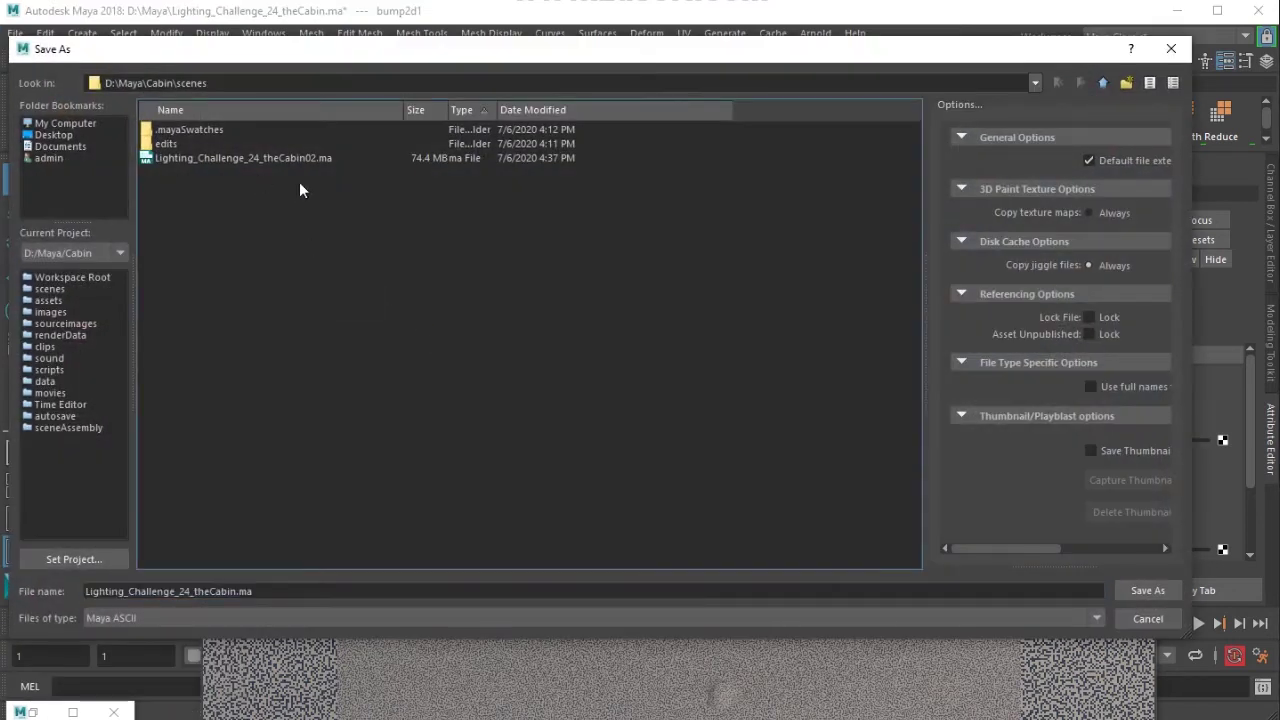
text(02)
key(Return)
click(245, 592)
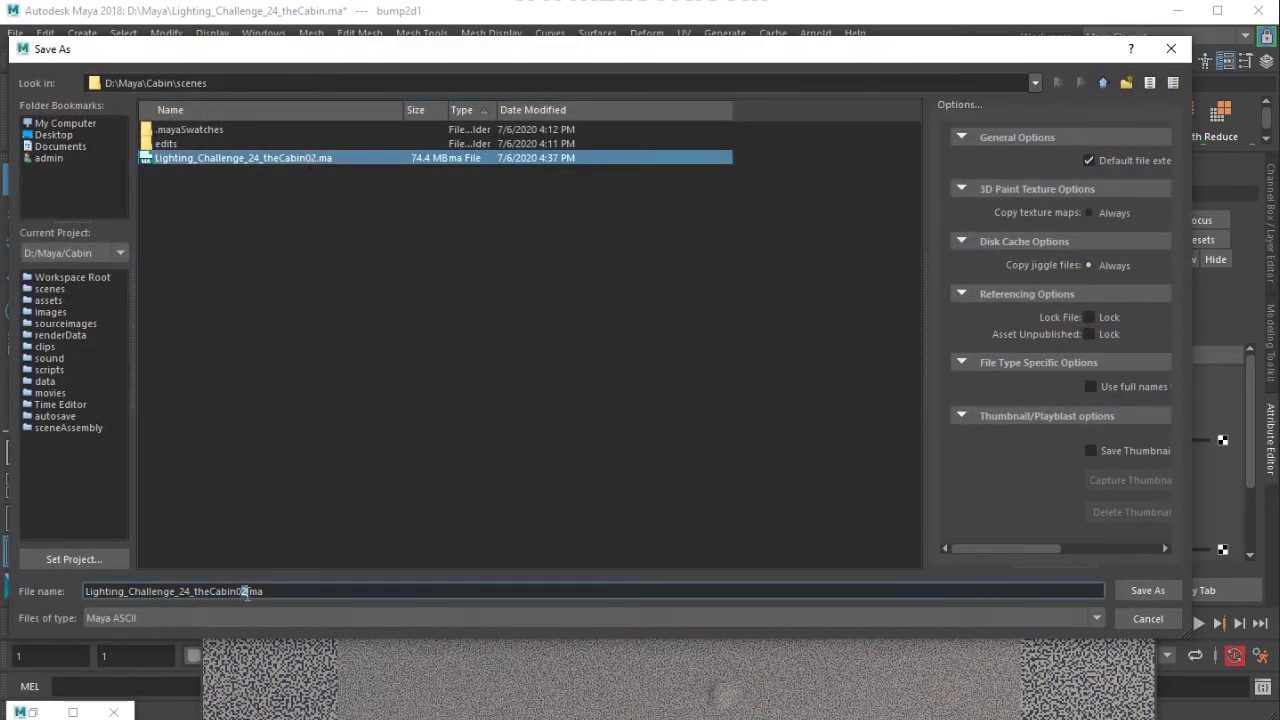
key(Return)
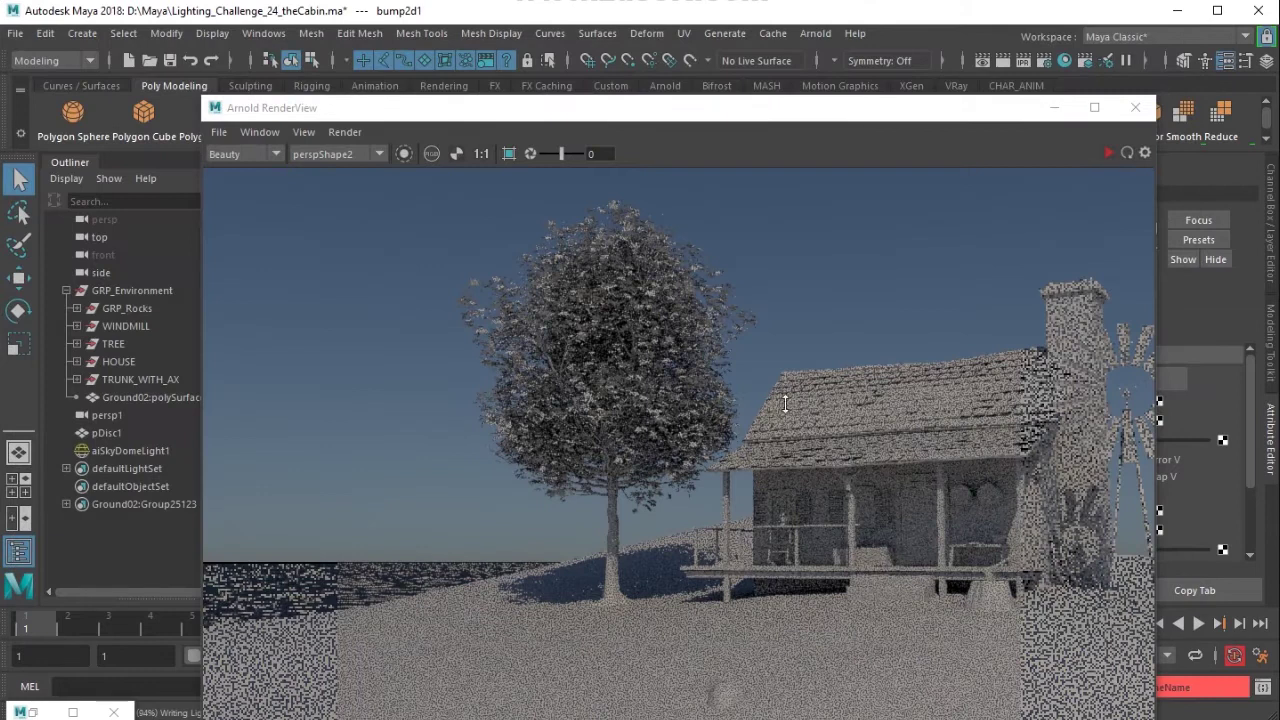
Re-render only the lower-left region of the cabin image in Arnold RenderView
drag(908, 114, 875, 30)
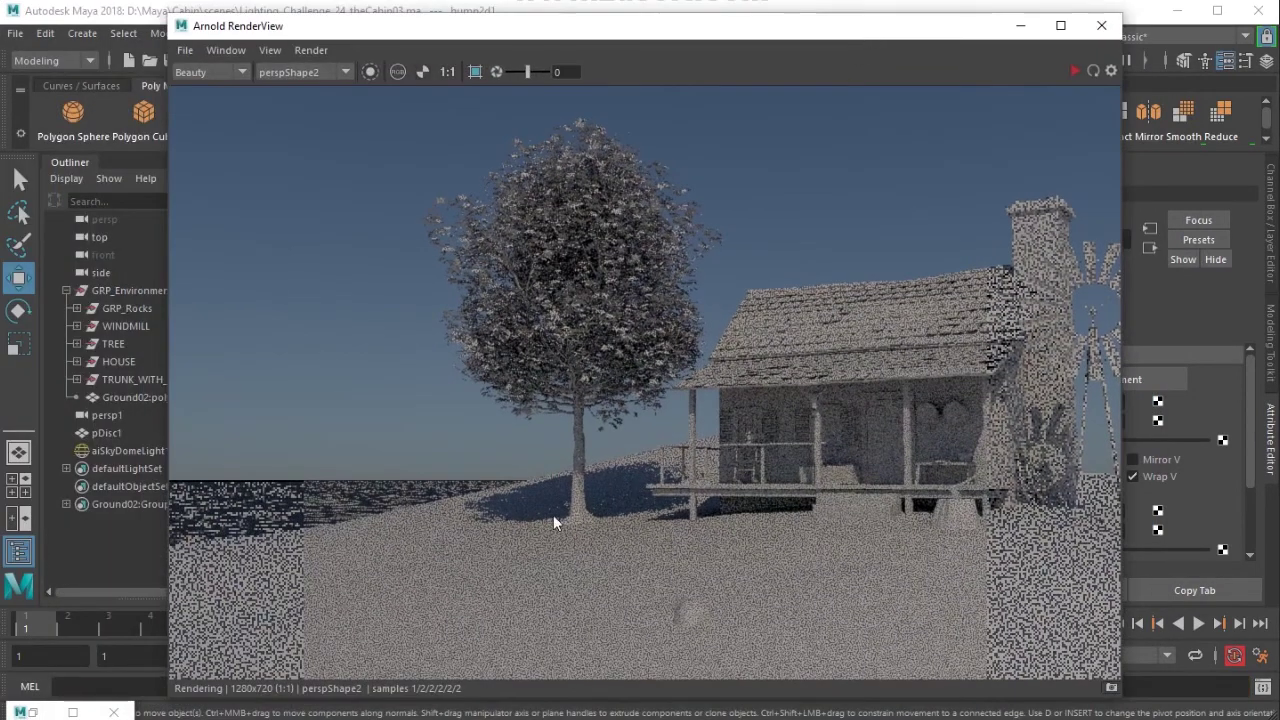
scroll(454, 515, down, 2)
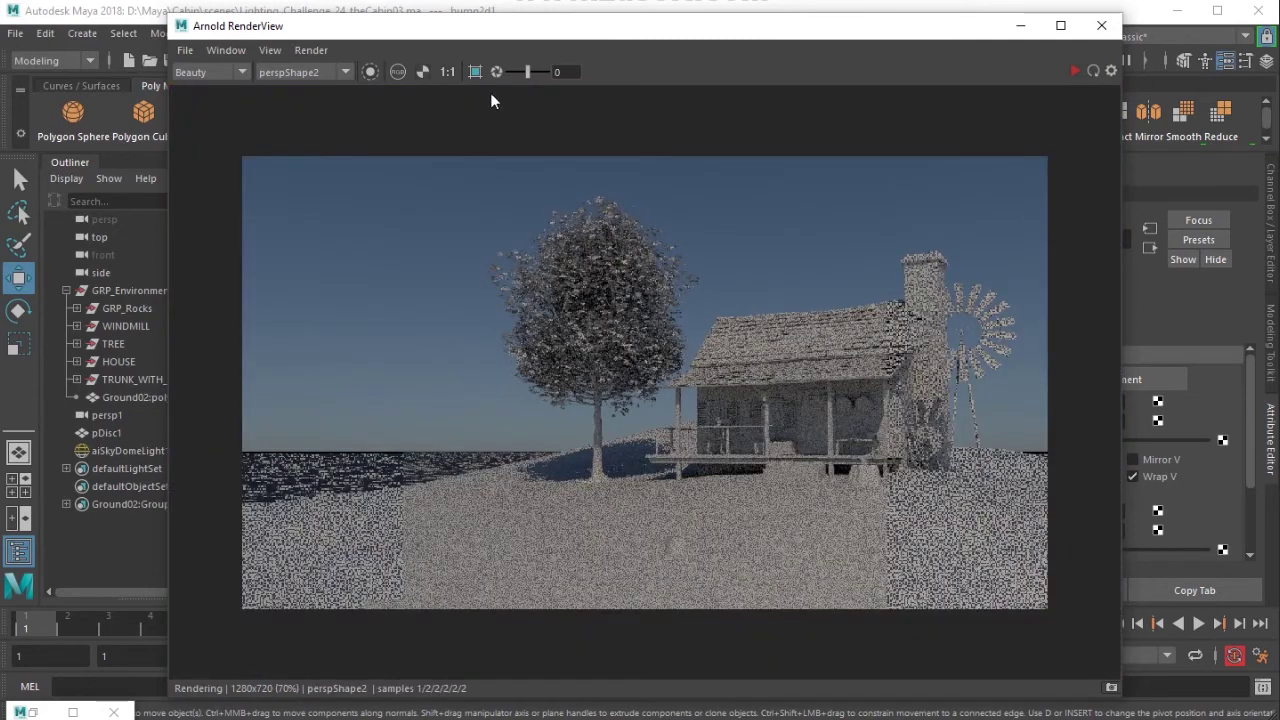
drag(430, 505, 597, 518)
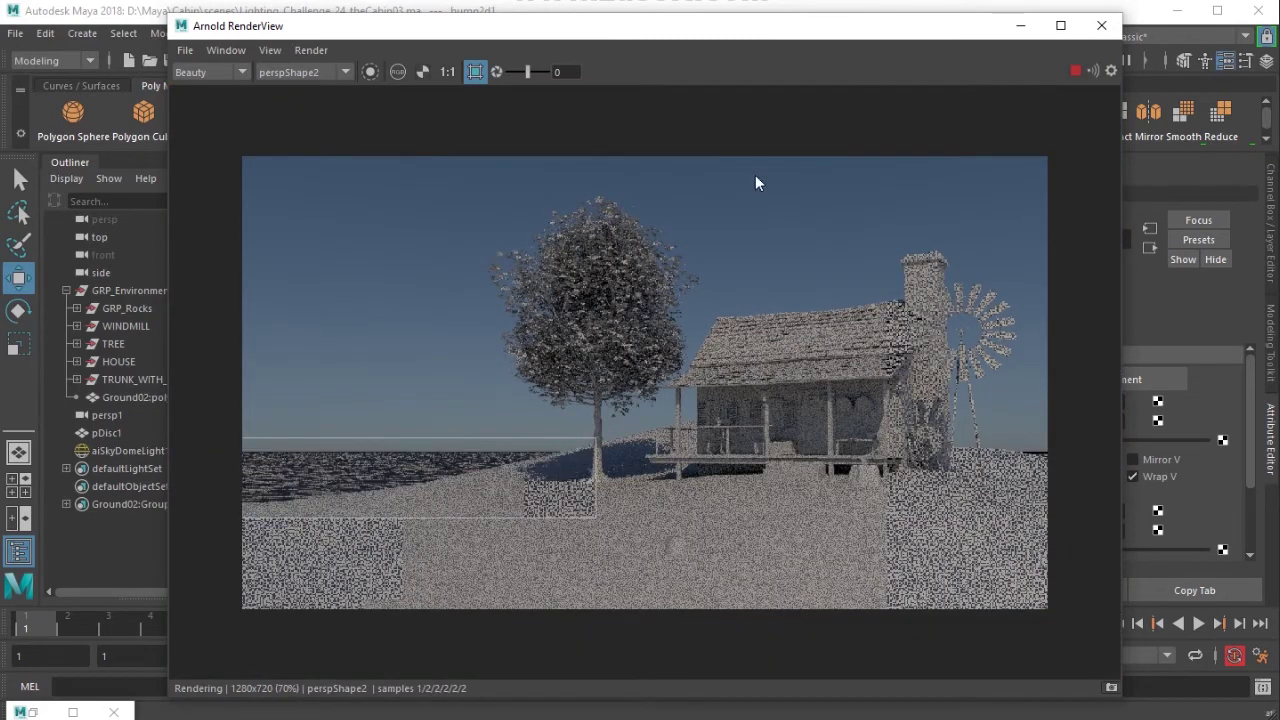
Select the water disc pDisc1 and bring water_shader's Base section into view
drag(830, 28, 641, 536)
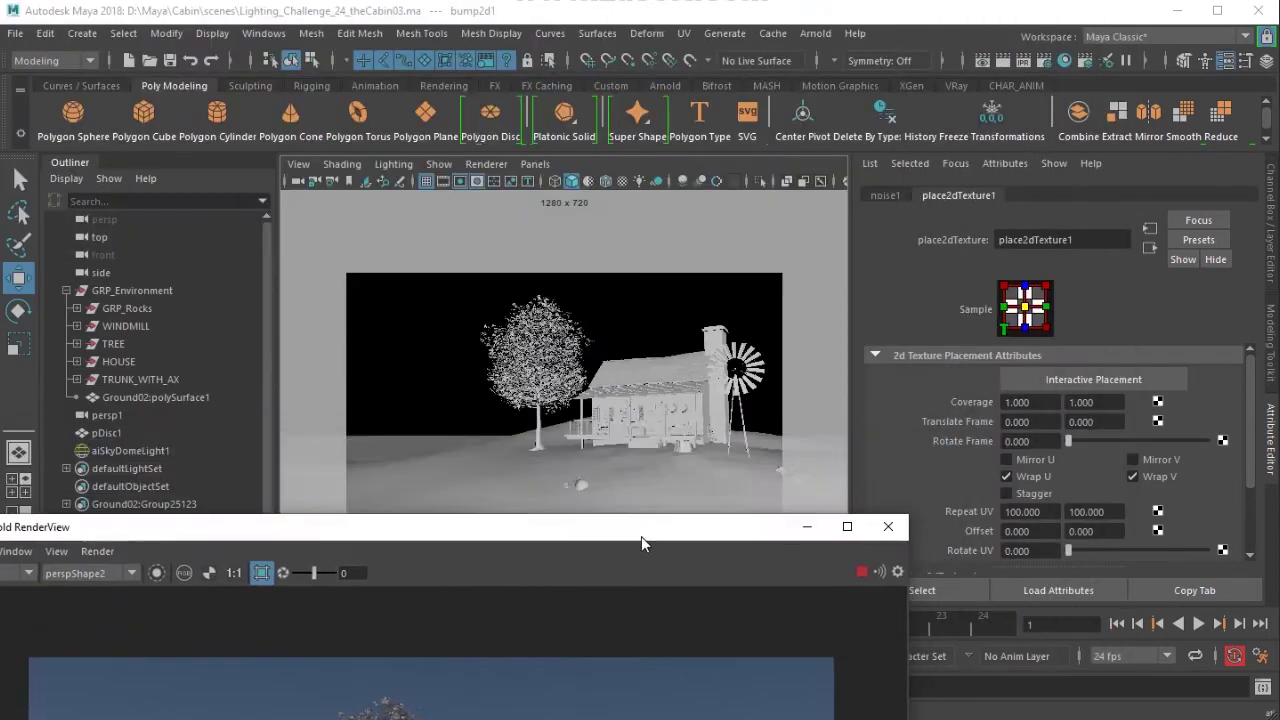
click(474, 478)
drag(500, 528, 557, 23)
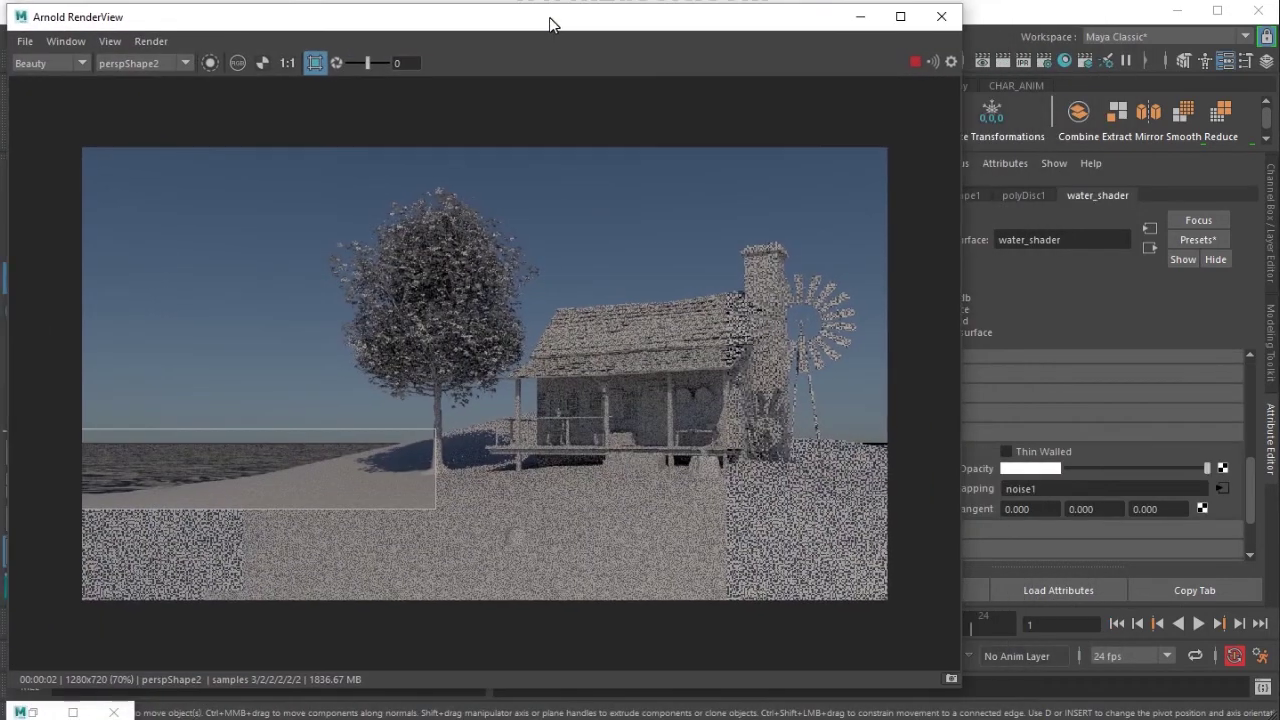
drag(766, 24, 620, 2)
scroll(993, 466, up, 5)
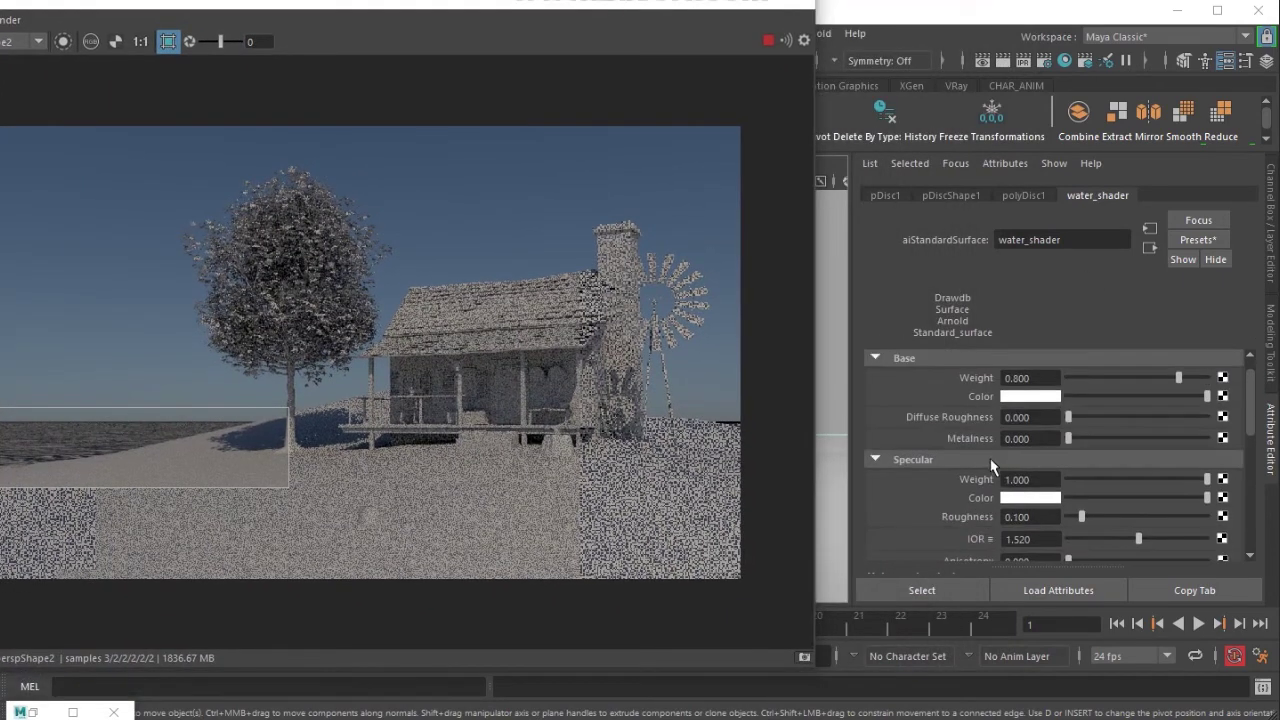
Change water_shader's base colour to dark teal (H 173.07, S 1.0, V 0.588)
click(1043, 400)
mouse_move(1018, 440)
mouse_down()
mouse_move(1088, 463)
mouse_move(1012, 442)
mouse_up()
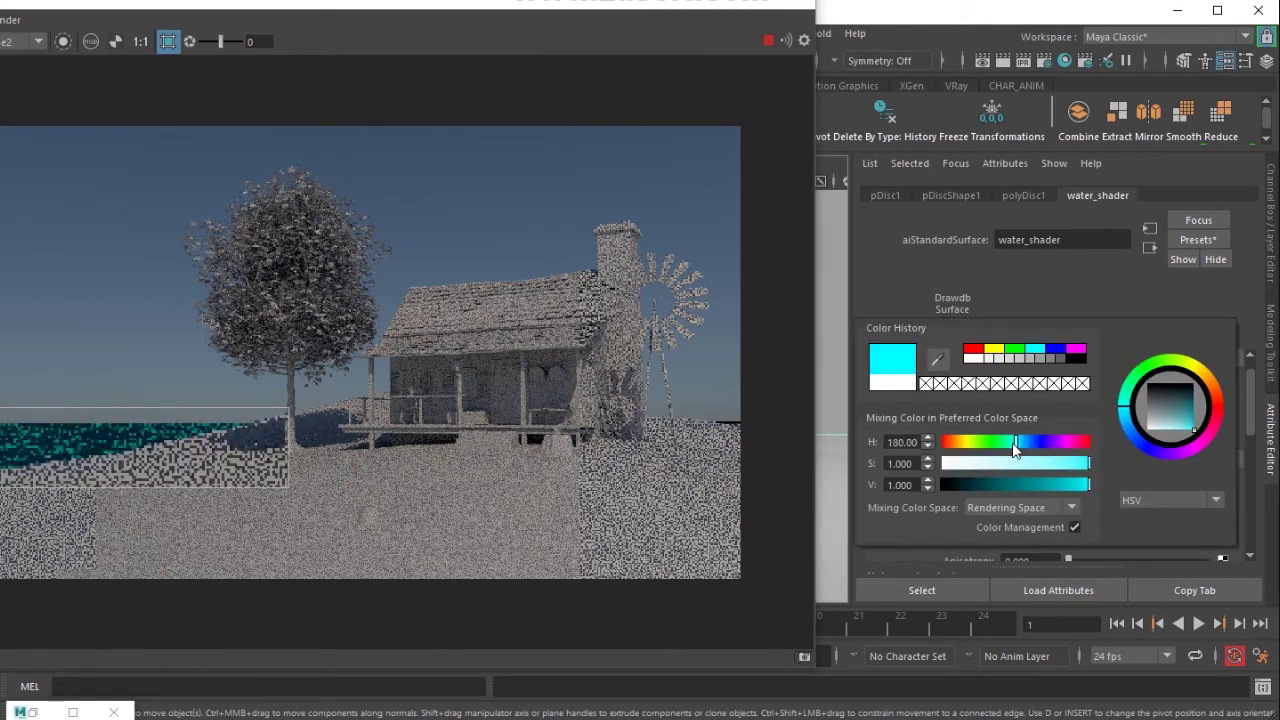
click(1066, 485)
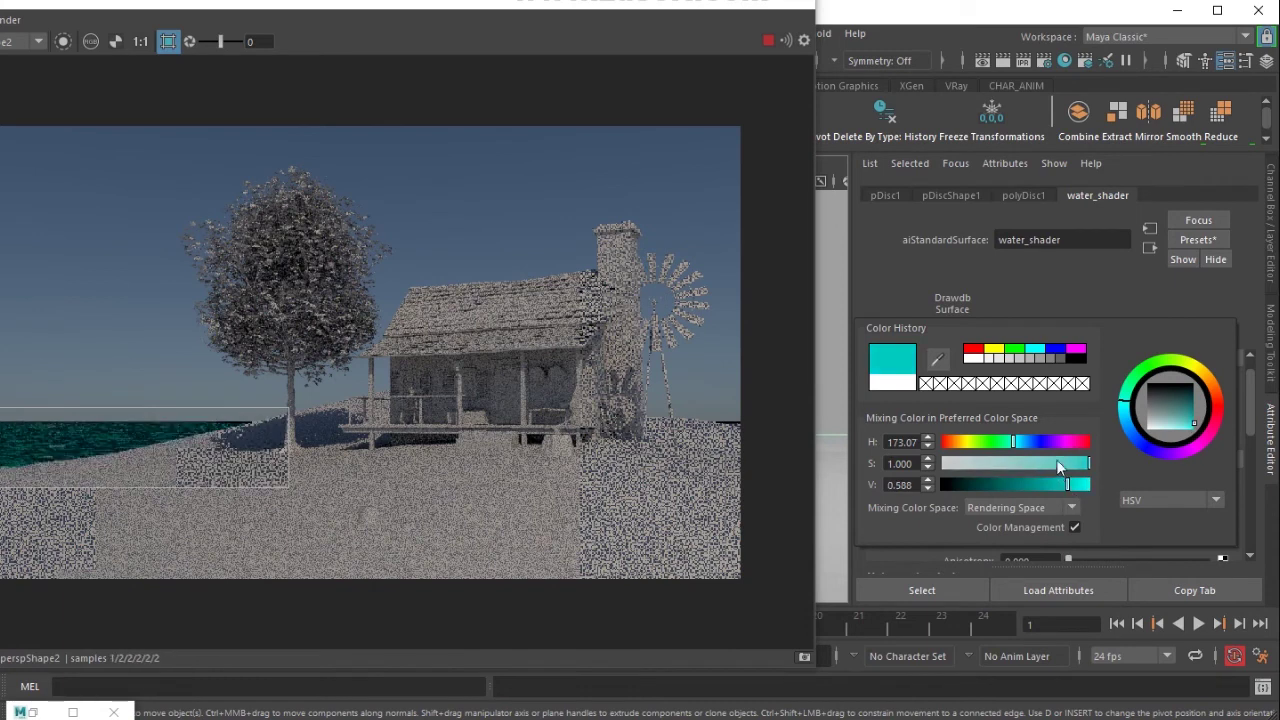
drag(1059, 485, 1023, 484)
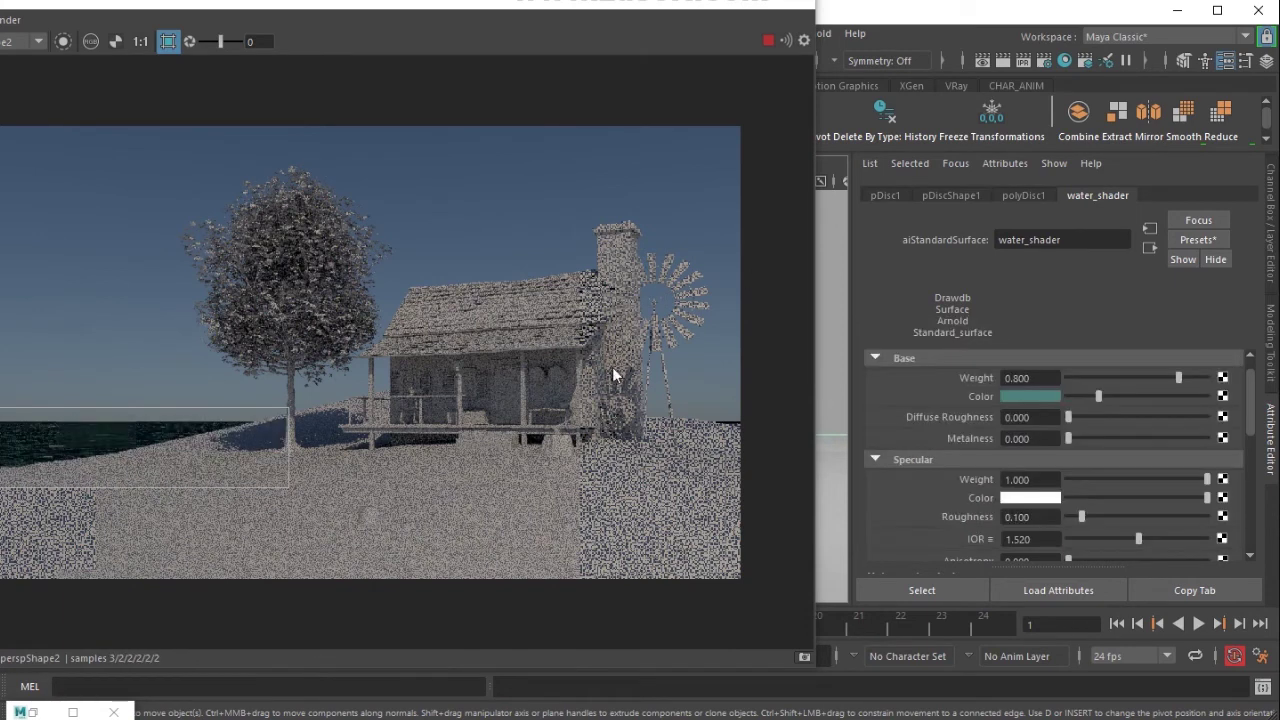
scroll(1043, 542, down, 3)
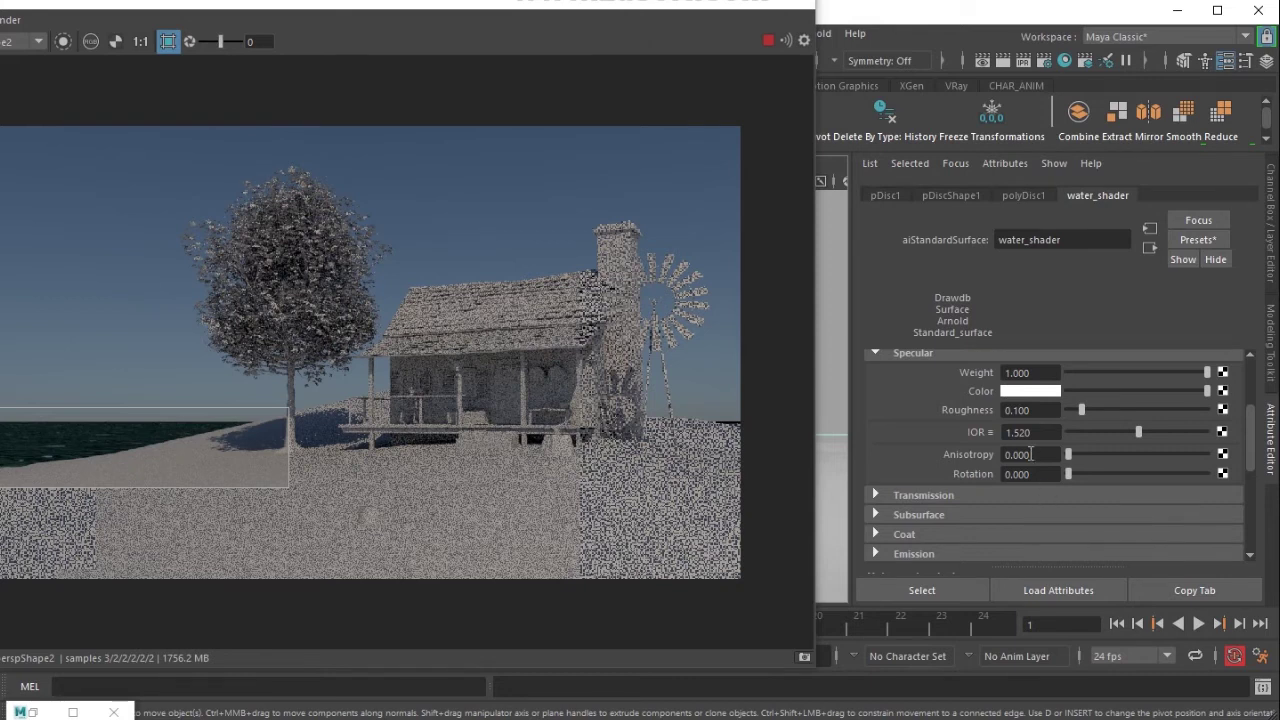
scroll(1033, 455, up, 3)
Set water_shader's Specular Roughness to 0.01
scroll(1031, 451, down, 1)
double_click(1025, 488)
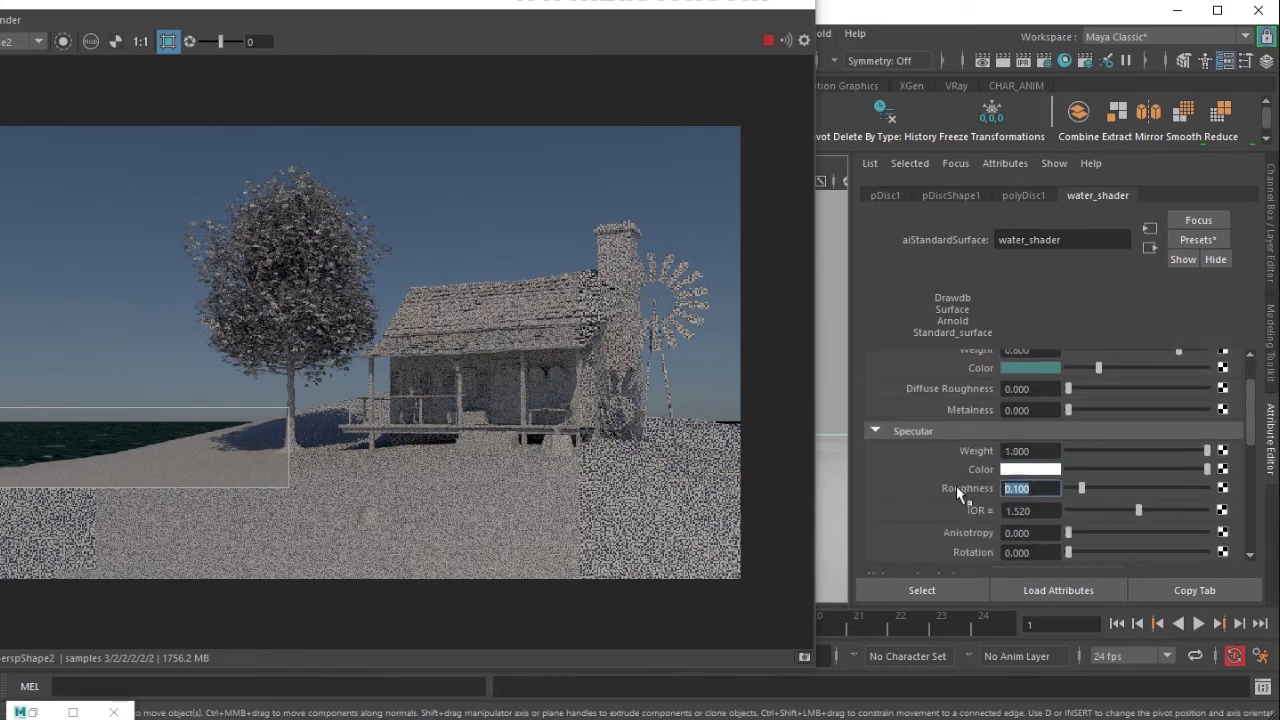
text(0.01)
key(Return)
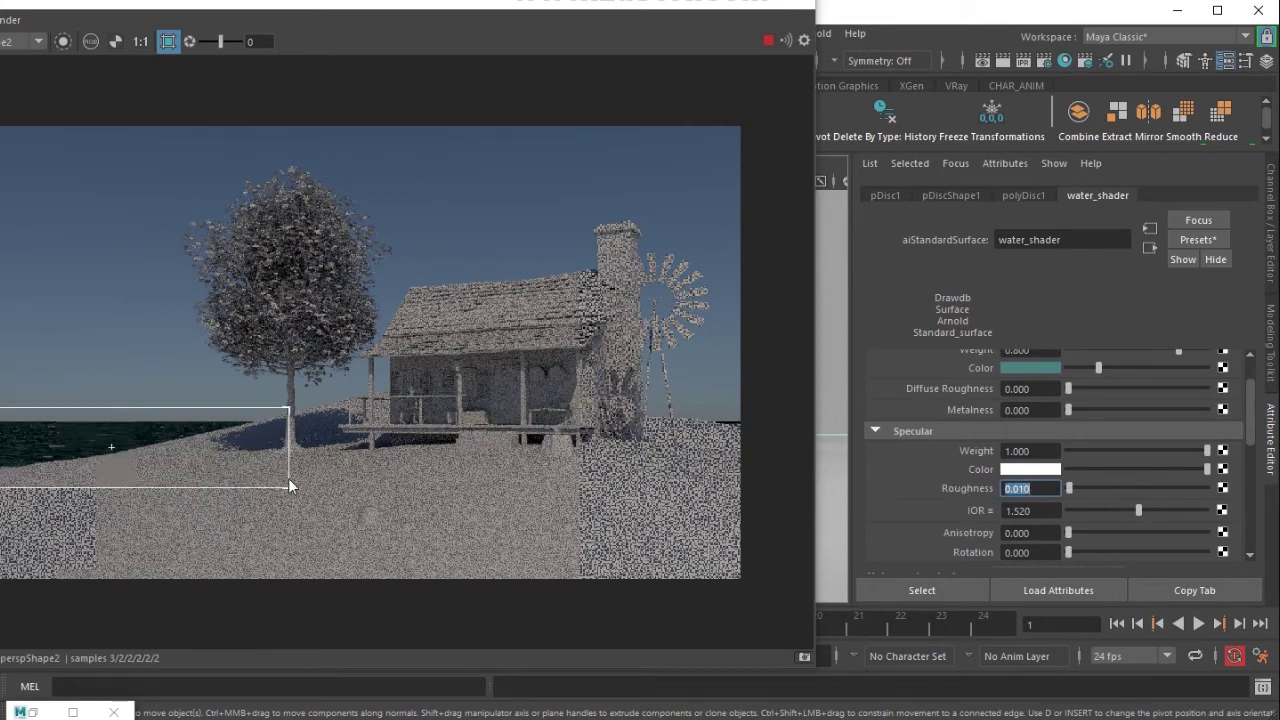
Follow the bump mapping's noise1 to bump2d1 and set its Bump Depth to 0.010
scroll(980, 483, down, 4)
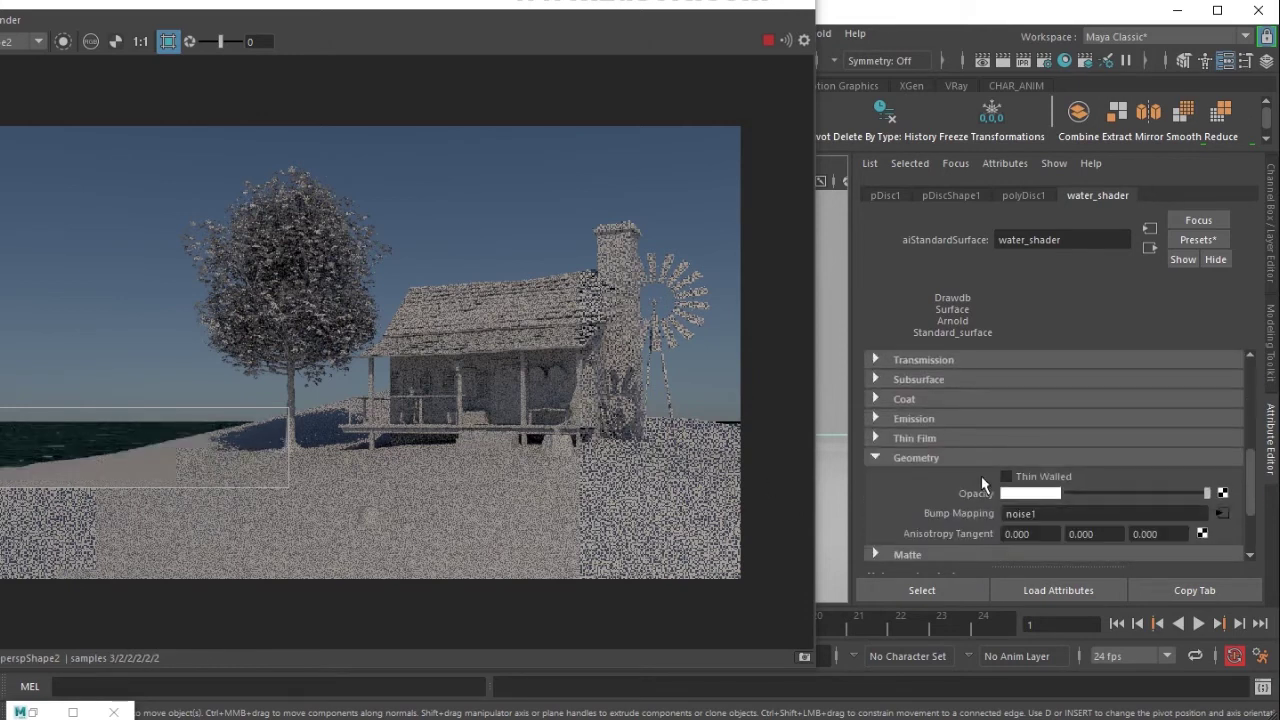
click(1221, 513)
click(885, 195)
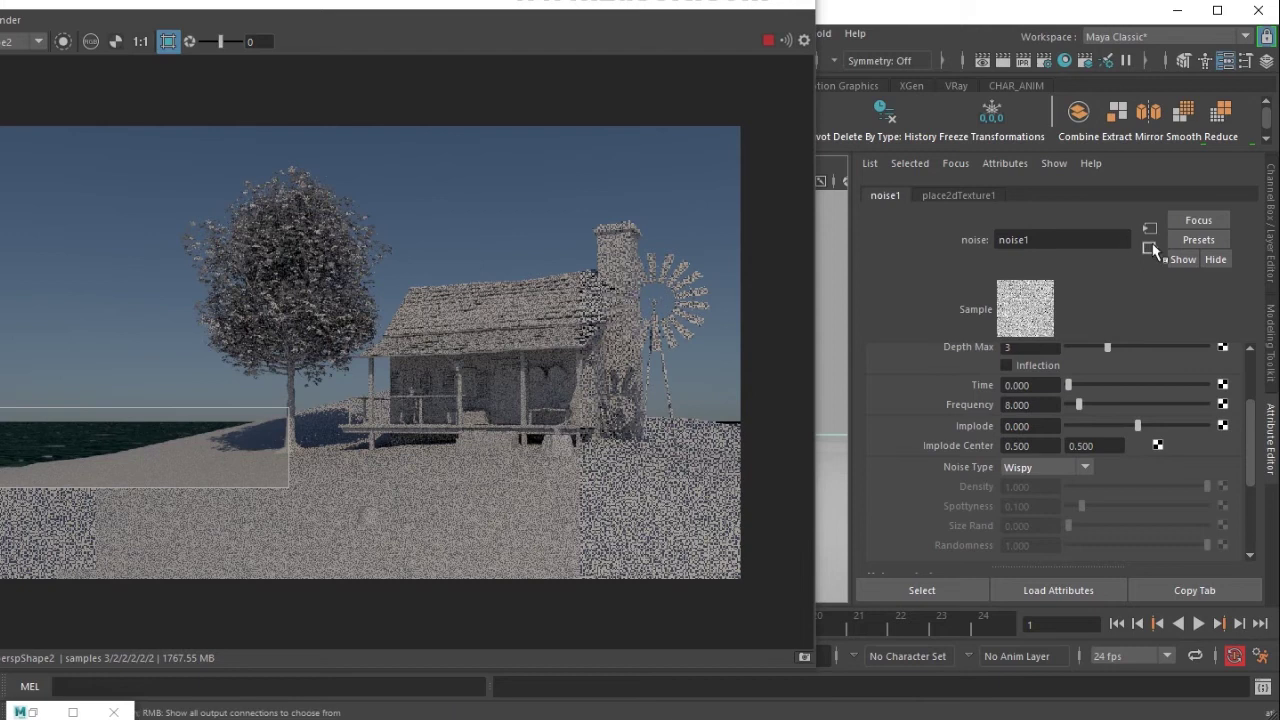
click(1150, 247)
double_click(1025, 395)
text(0.1)
key(Return)
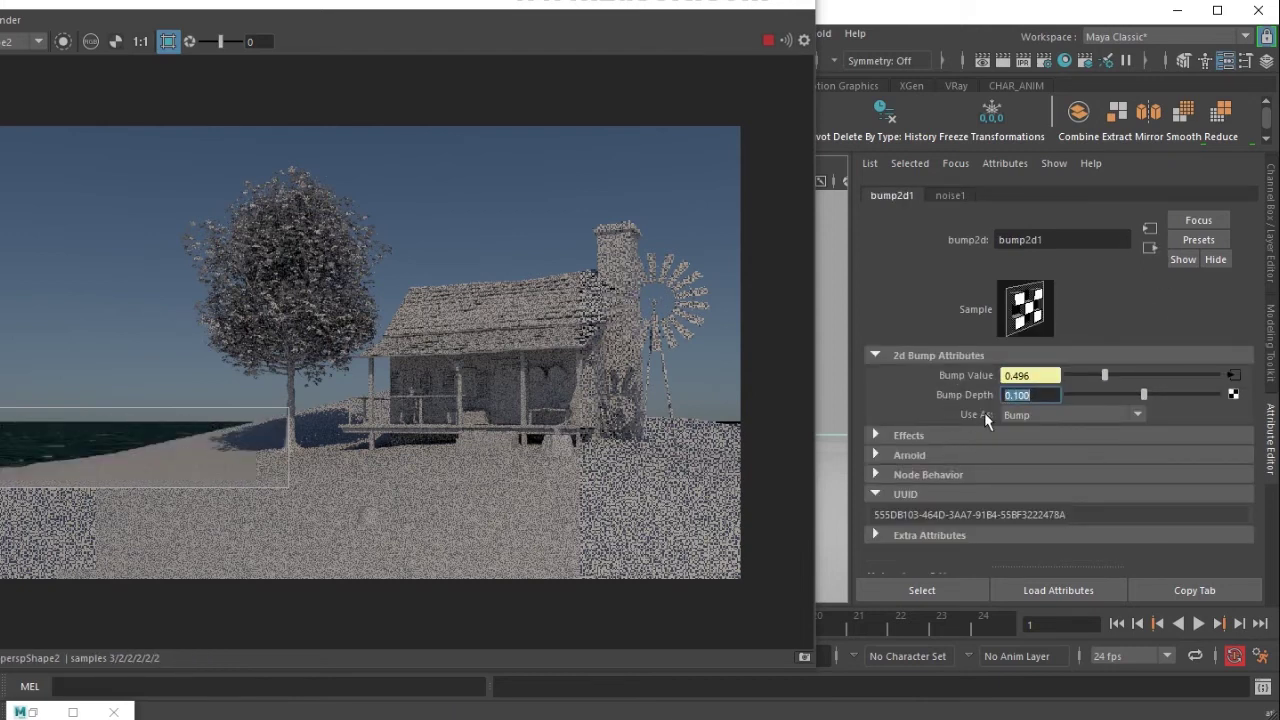
text(0.010)
key(Return)
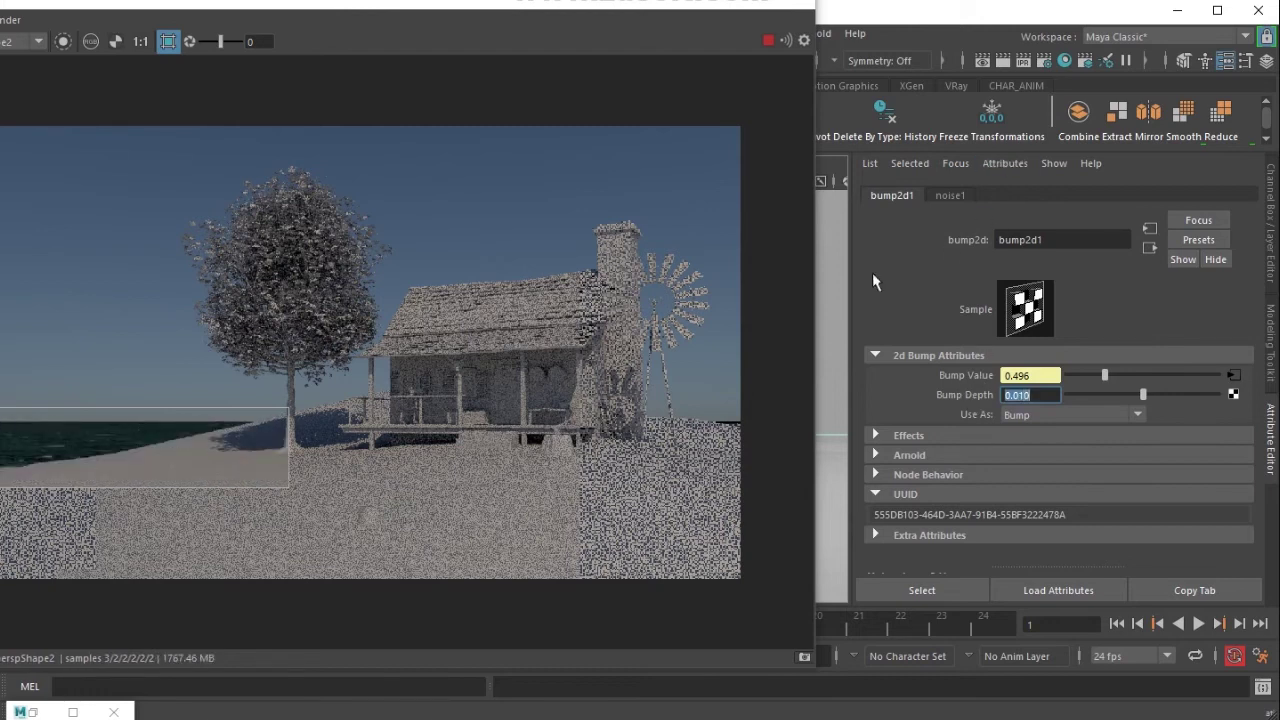
drag(583, 8, 482, 128)
Lower water_shader's Transmission Weight to 0 so the water disc renders opaque
click(362, 441)
click(960, 360)
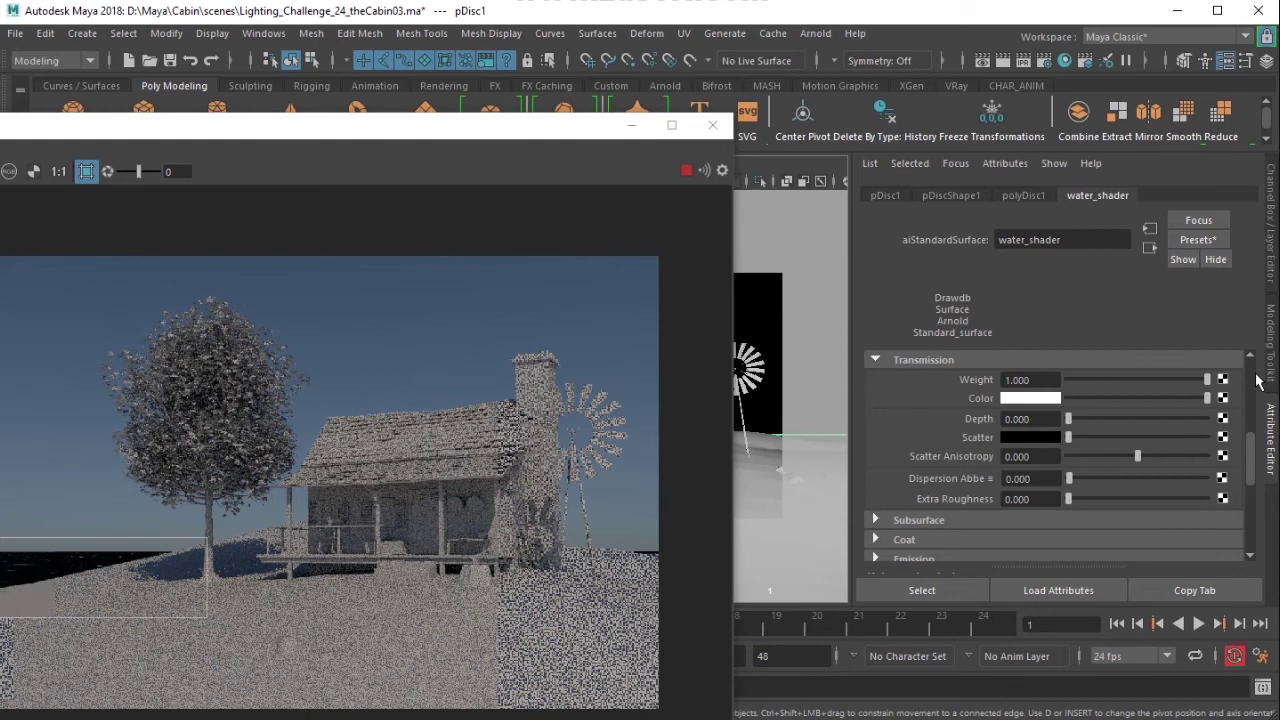
drag(1207, 380, 871, 371)
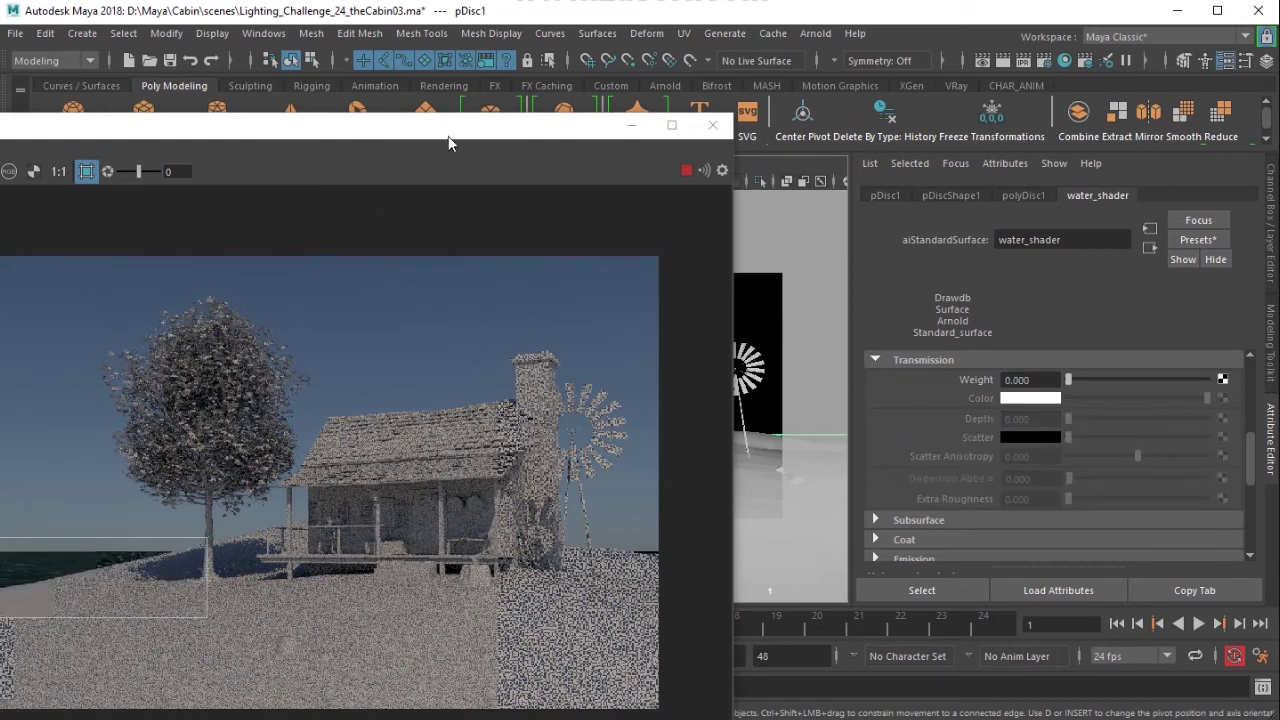
drag(448, 143, 695, 85)
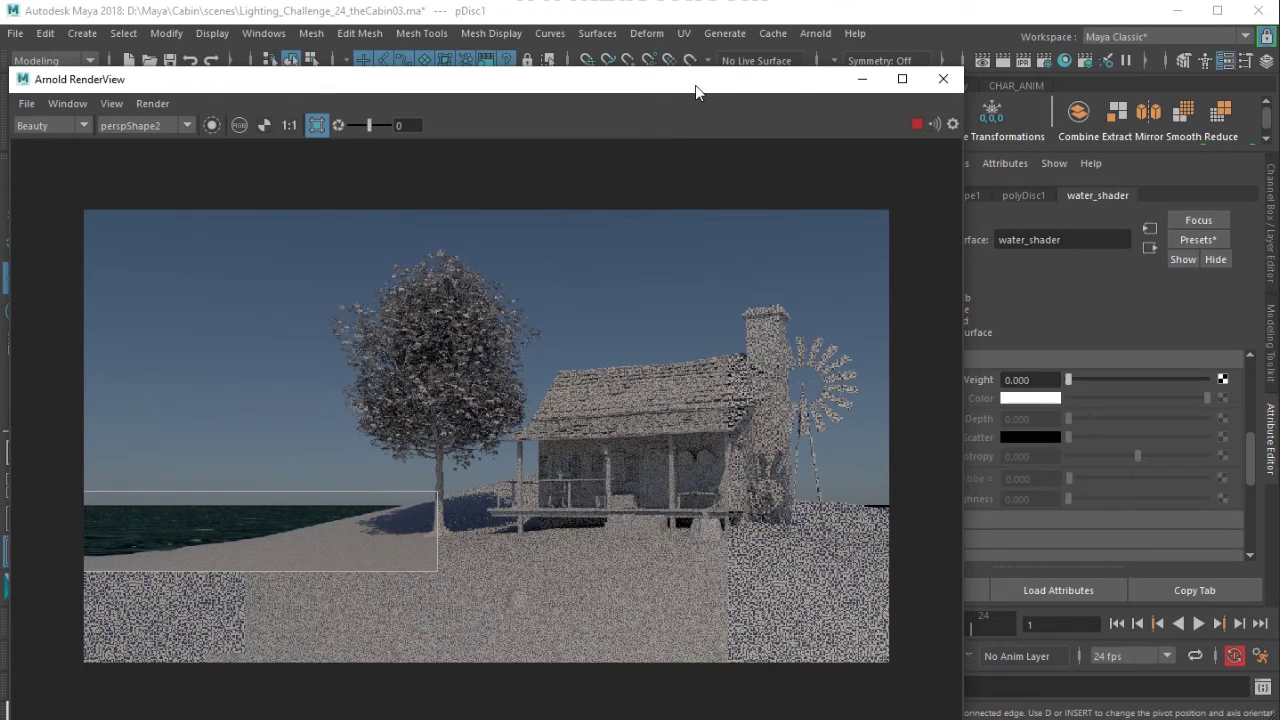
drag(695, 85, 739, 35)
Sample the sky blue from the render as the water's base colour and raise Base Weight to 1.0
scroll(1081, 391, up, 5)
scroll(1081, 391, up, 2)
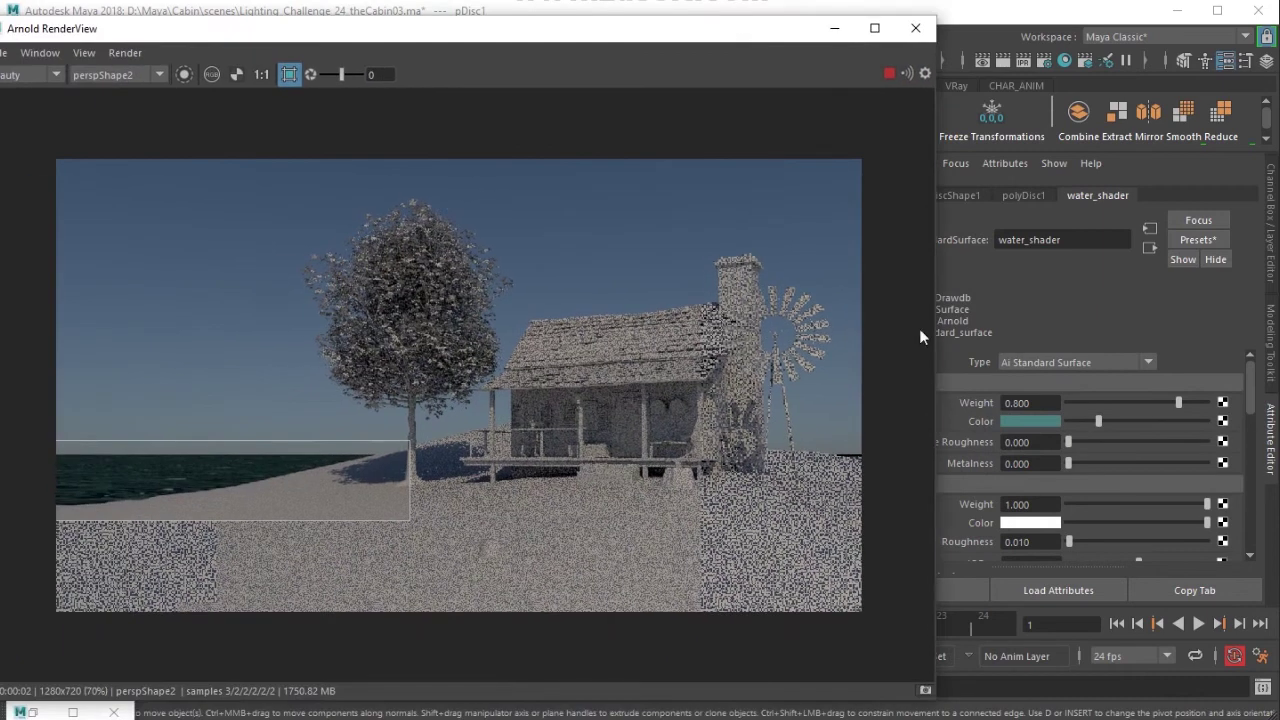
click(1044, 419)
click(940, 380)
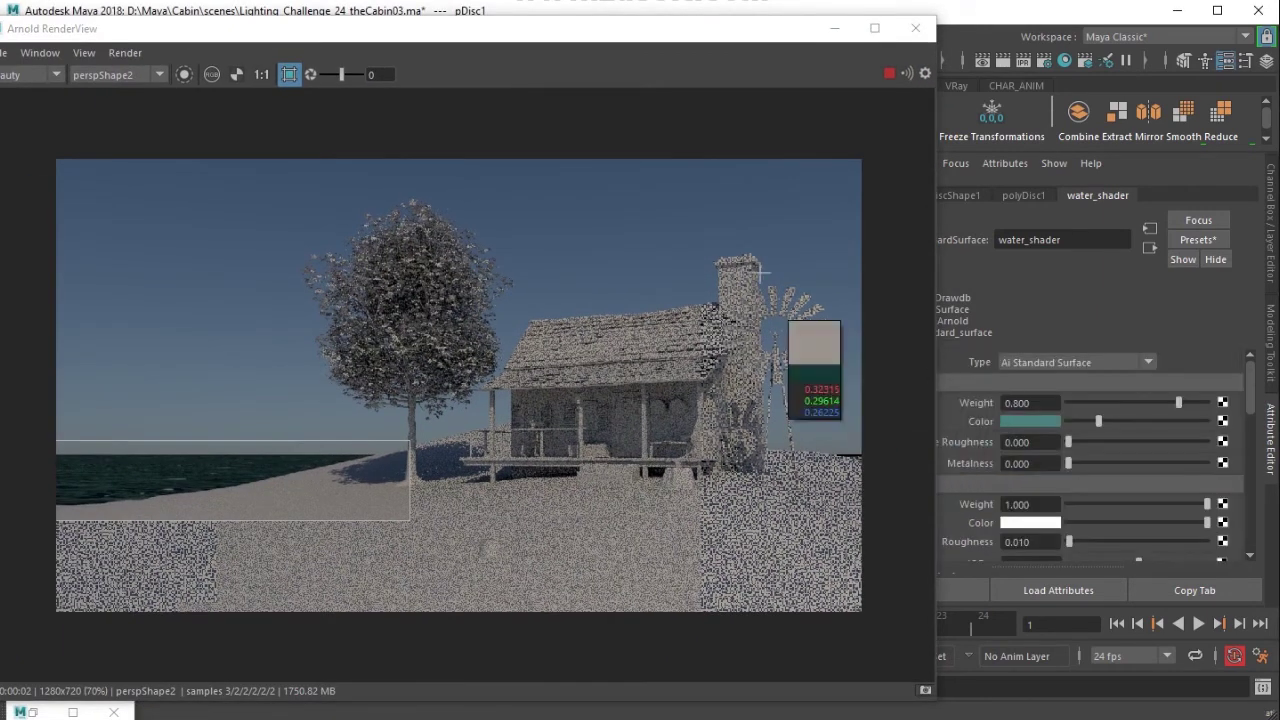
click(694, 200)
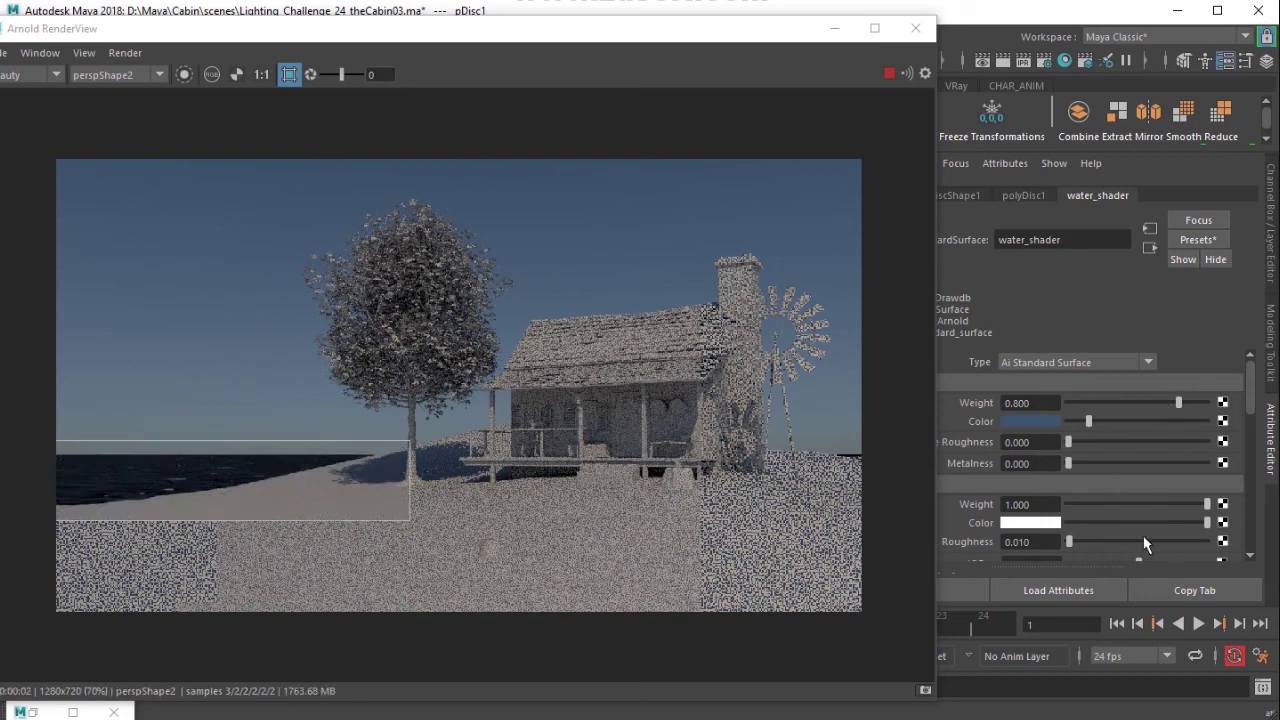
drag(1179, 403, 1222, 403)
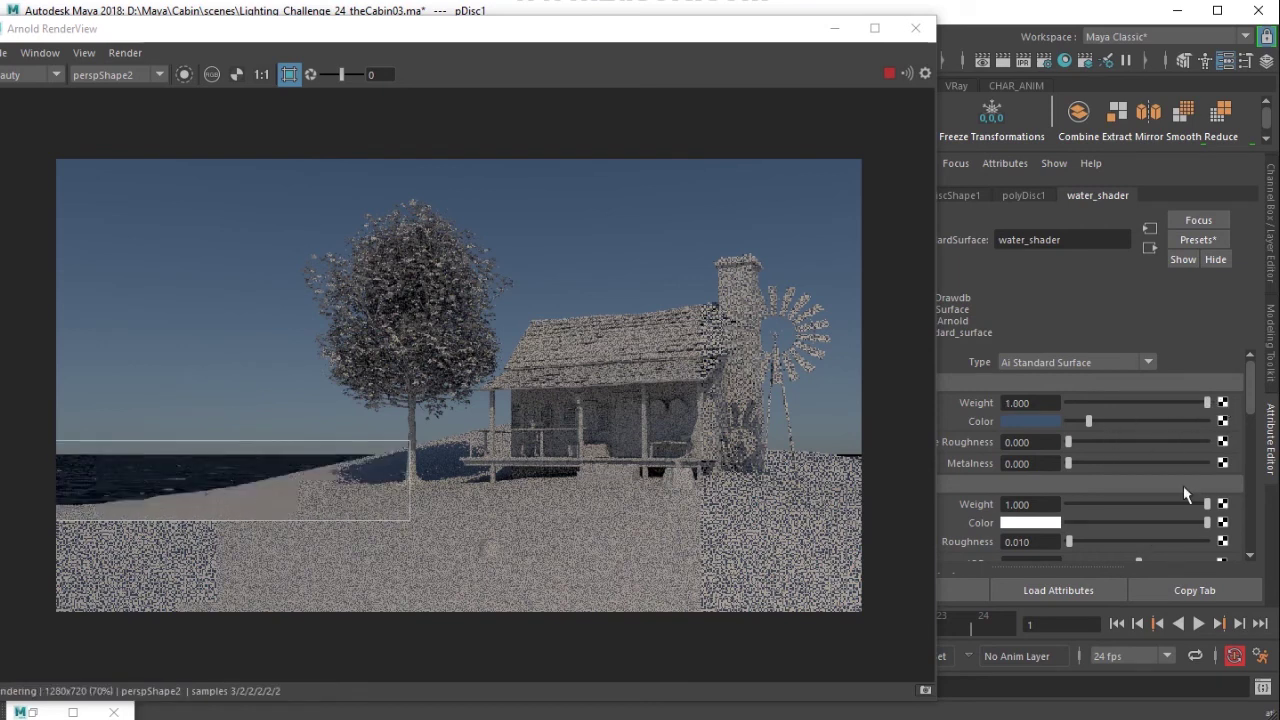
drag(717, 44, 652, 34)
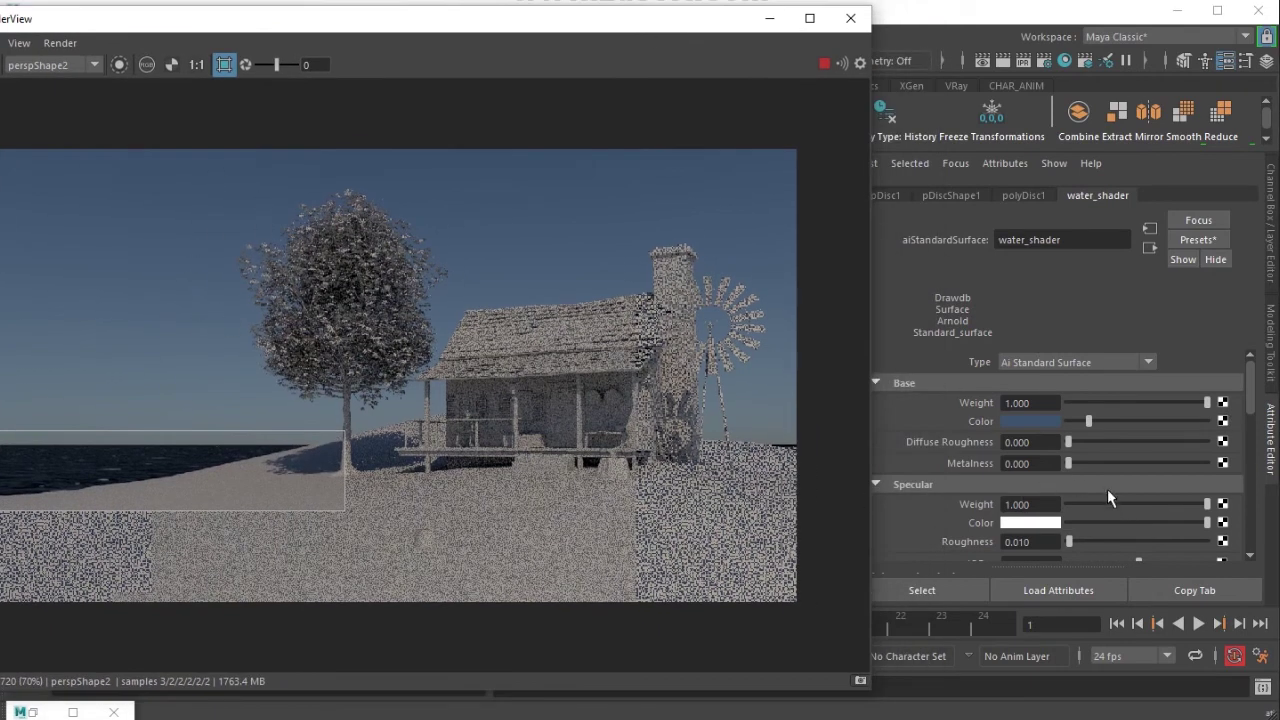
scroll(1110, 486, down, 2)
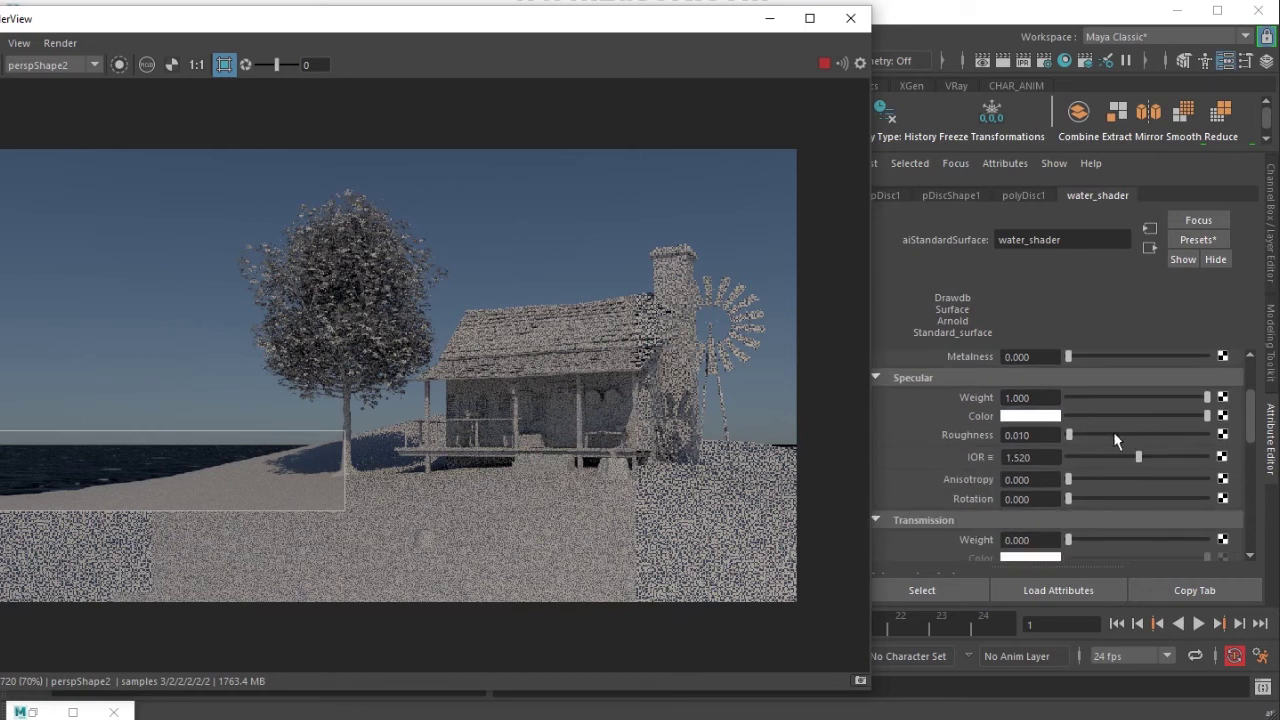
Give water_shader a clear coat with weight 0.266 and roughness 0
scroll(1122, 465, down, 2)
scroll(1122, 465, down, 3)
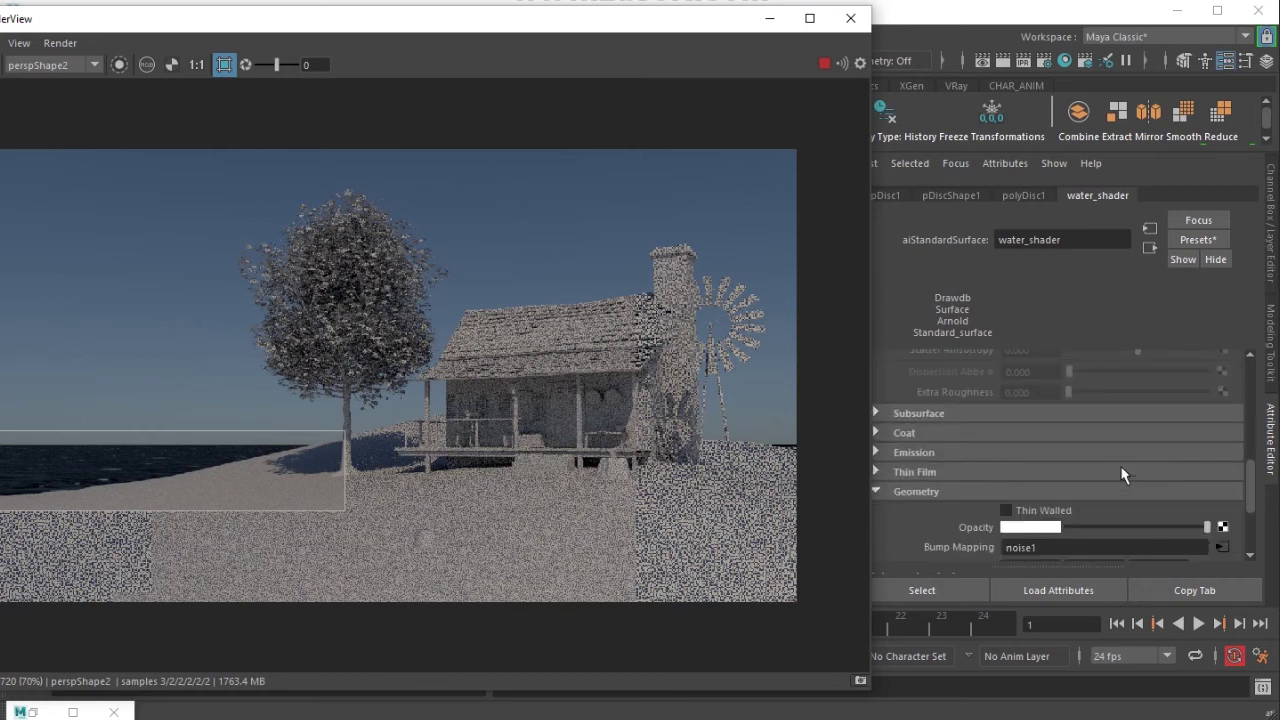
click(943, 433)
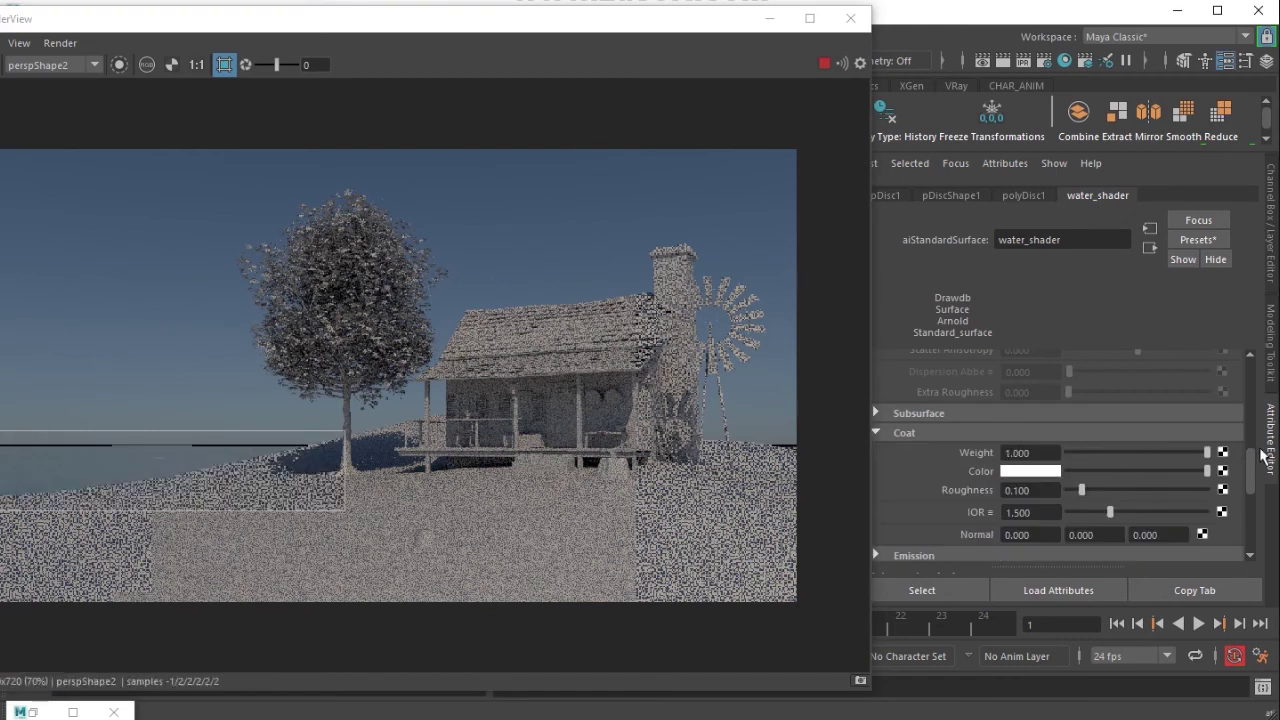
drag(1207, 452, 1105, 455)
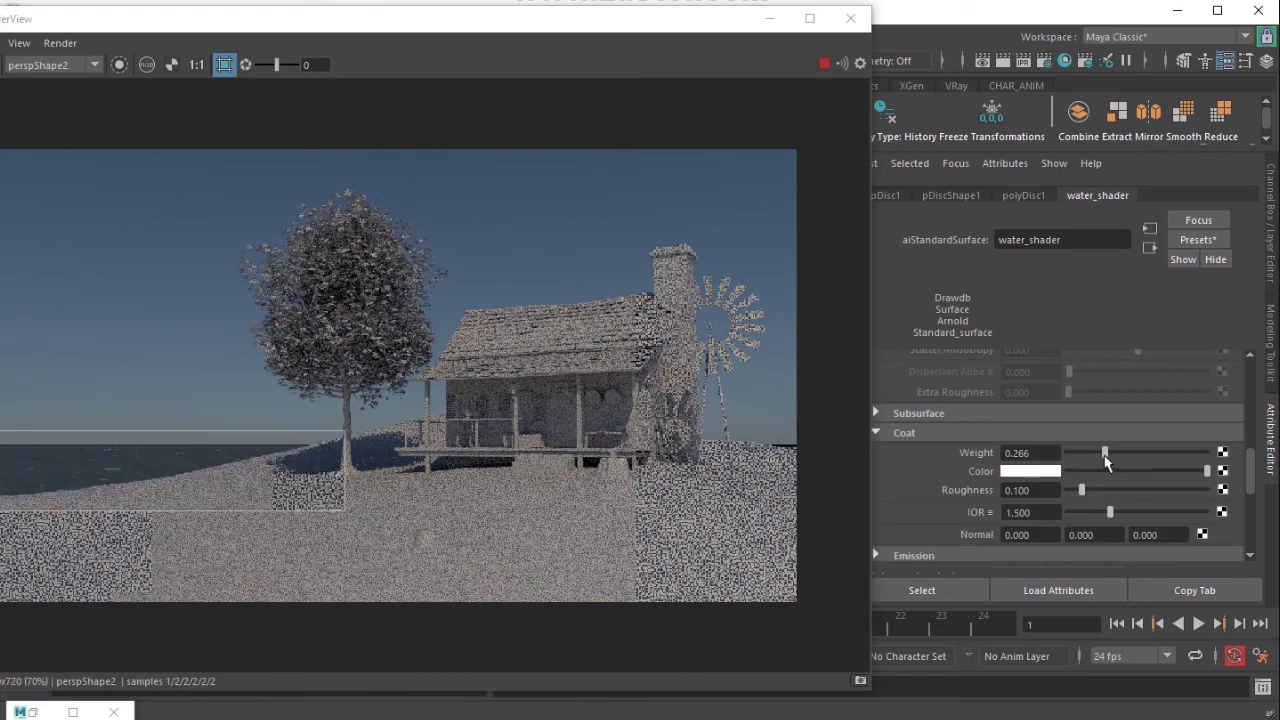
drag(1073, 497, 1064, 492)
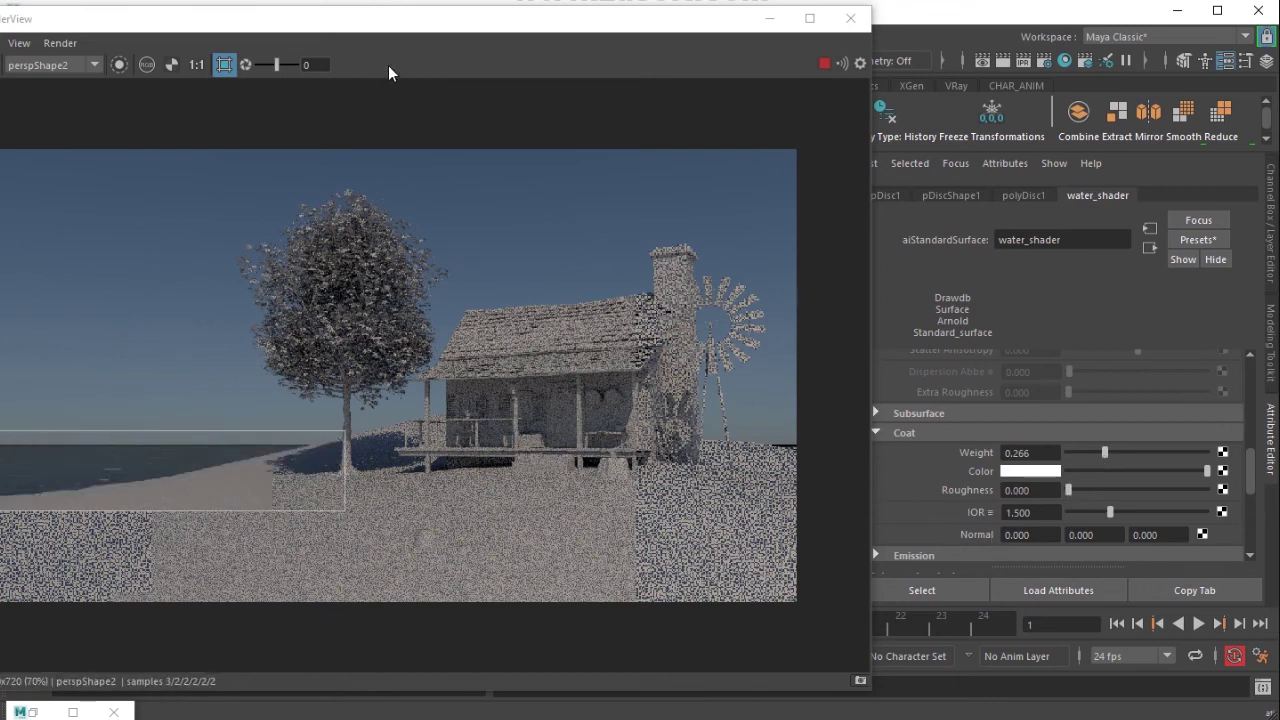
drag(435, 20, 605, 18)
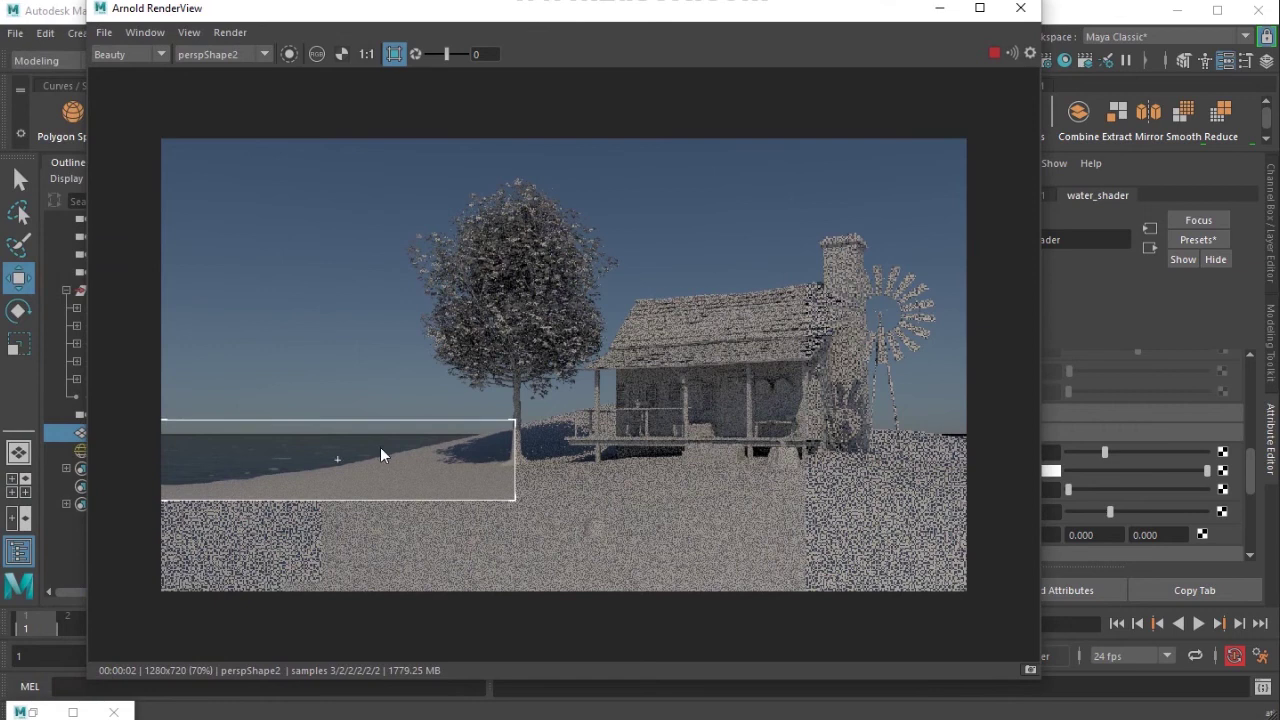